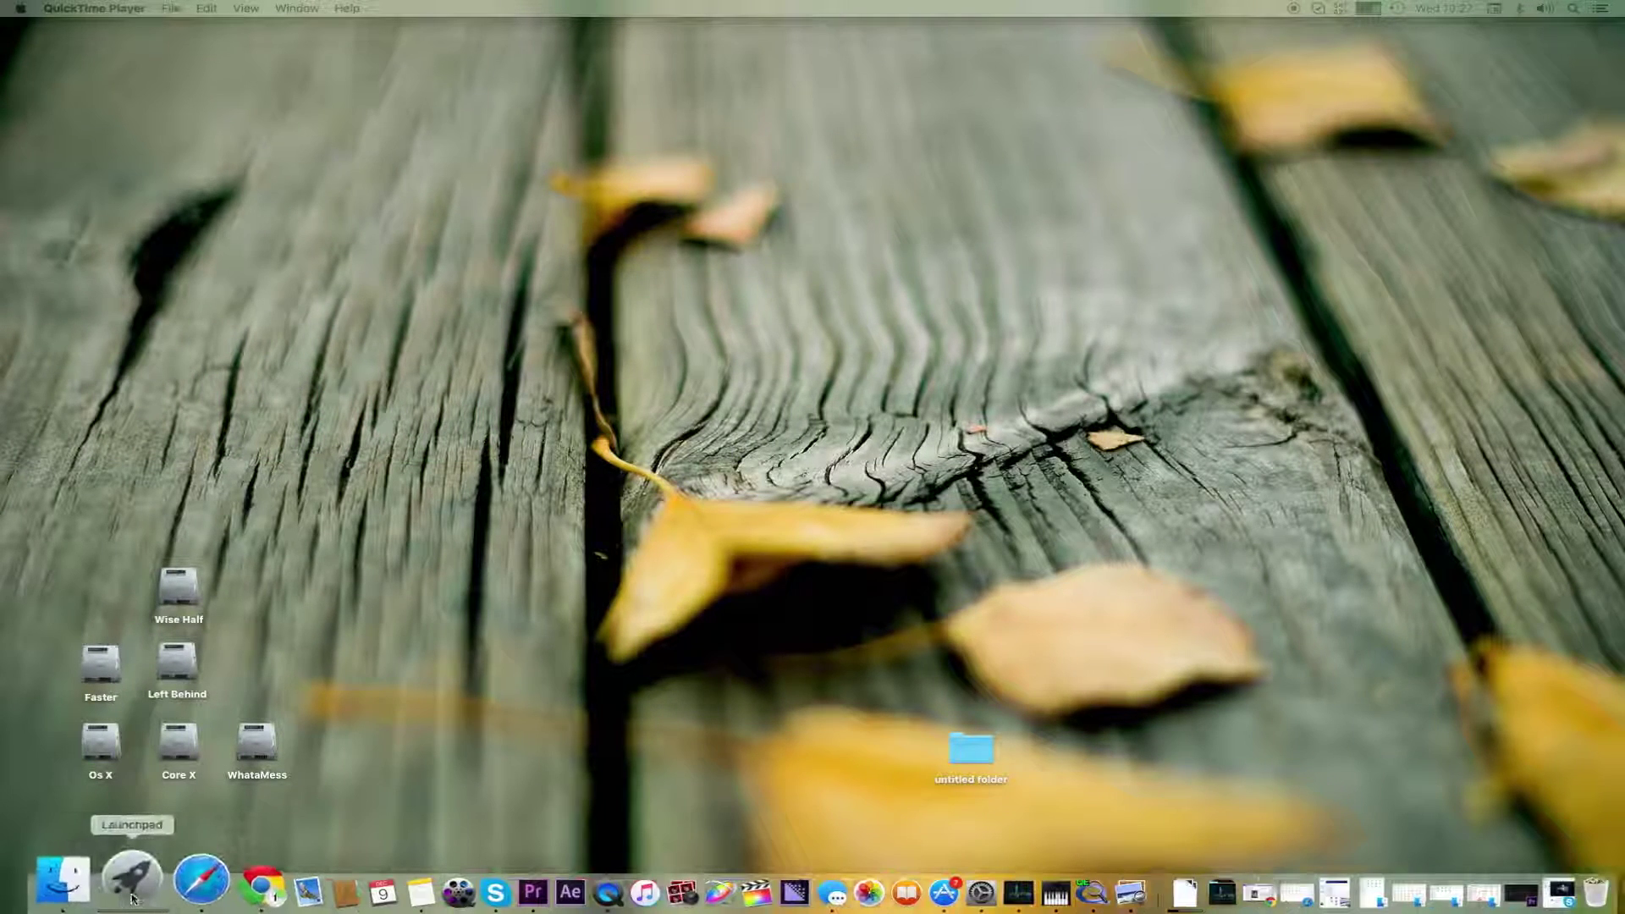
- Launch MultiBeast through a Spotlight search for 'multibeast' and move its welcome window lower
key("super+space")
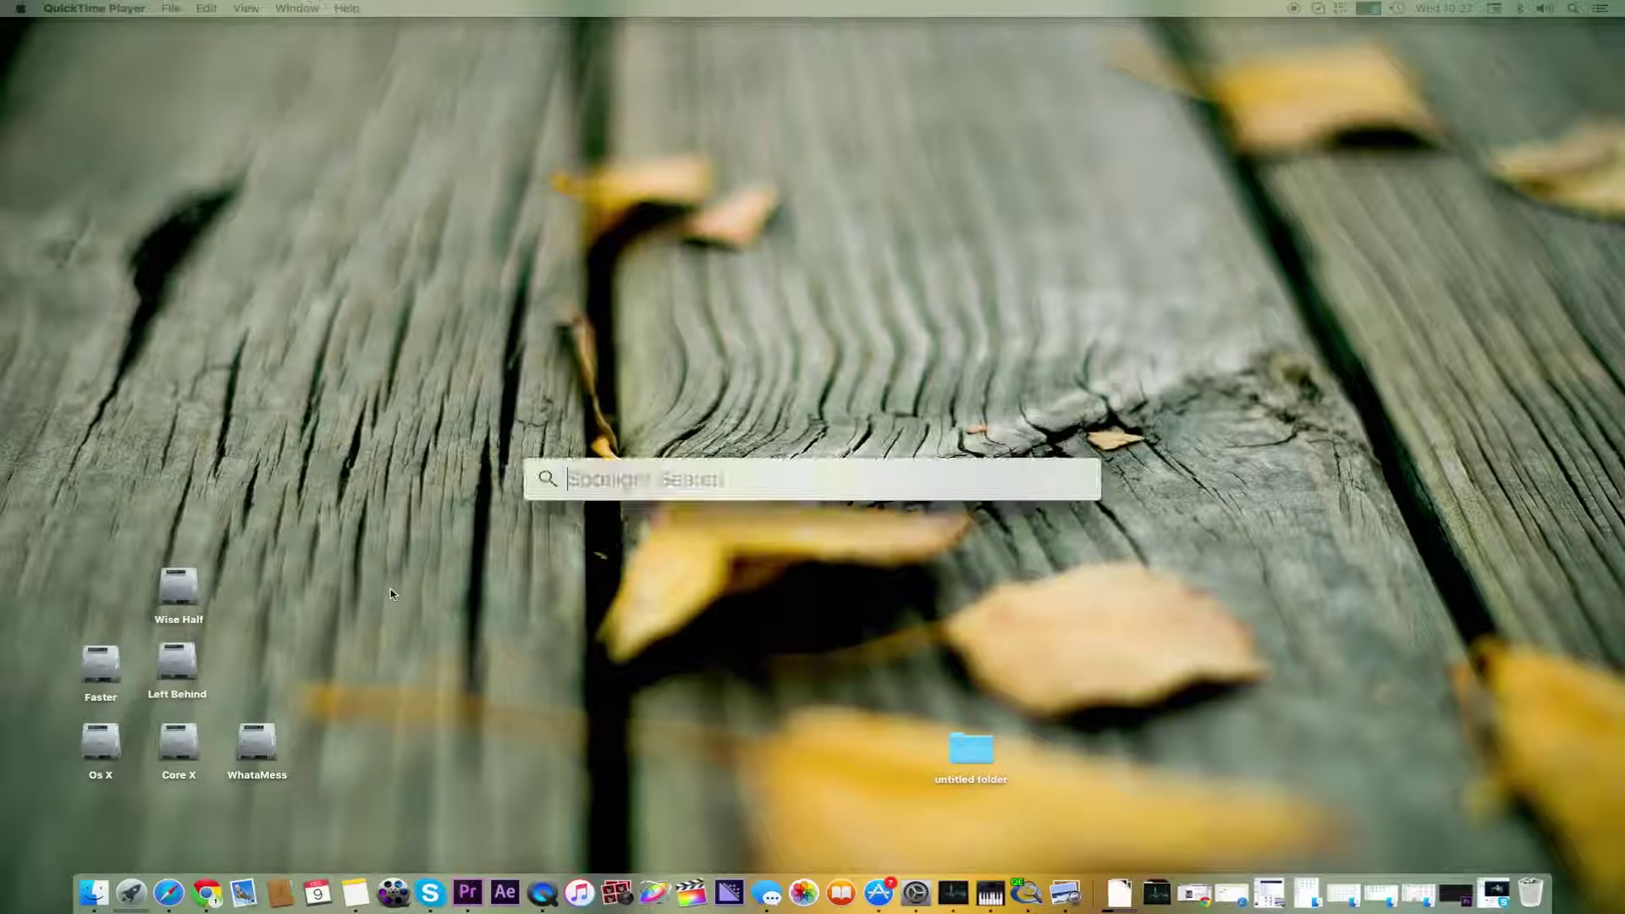
type("multibeast")
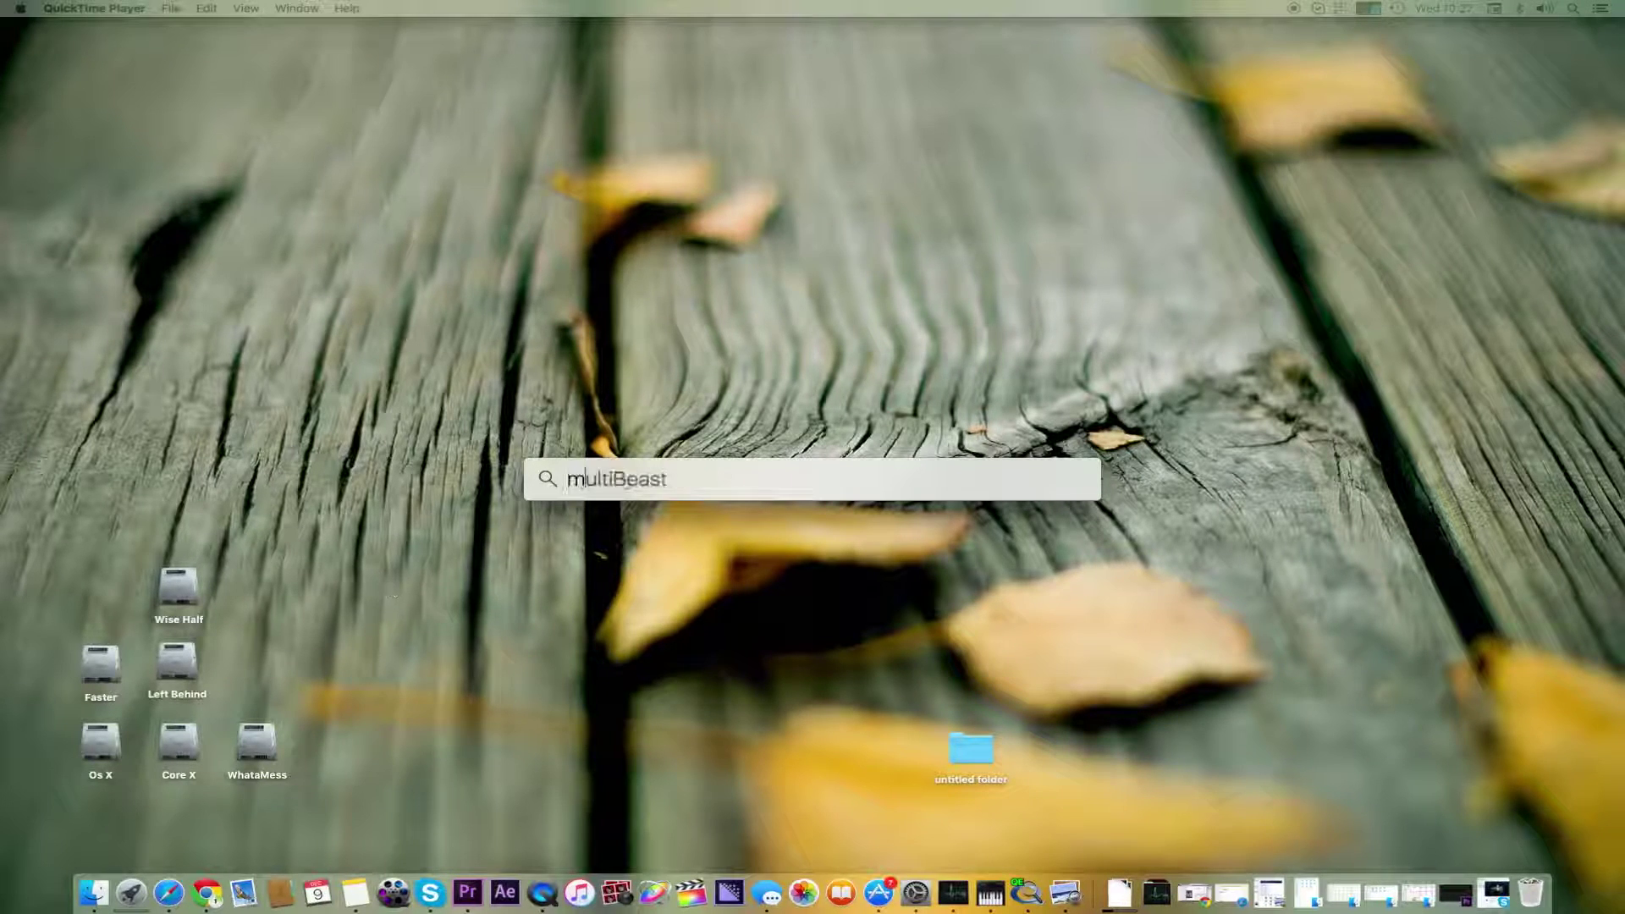
key("Return")
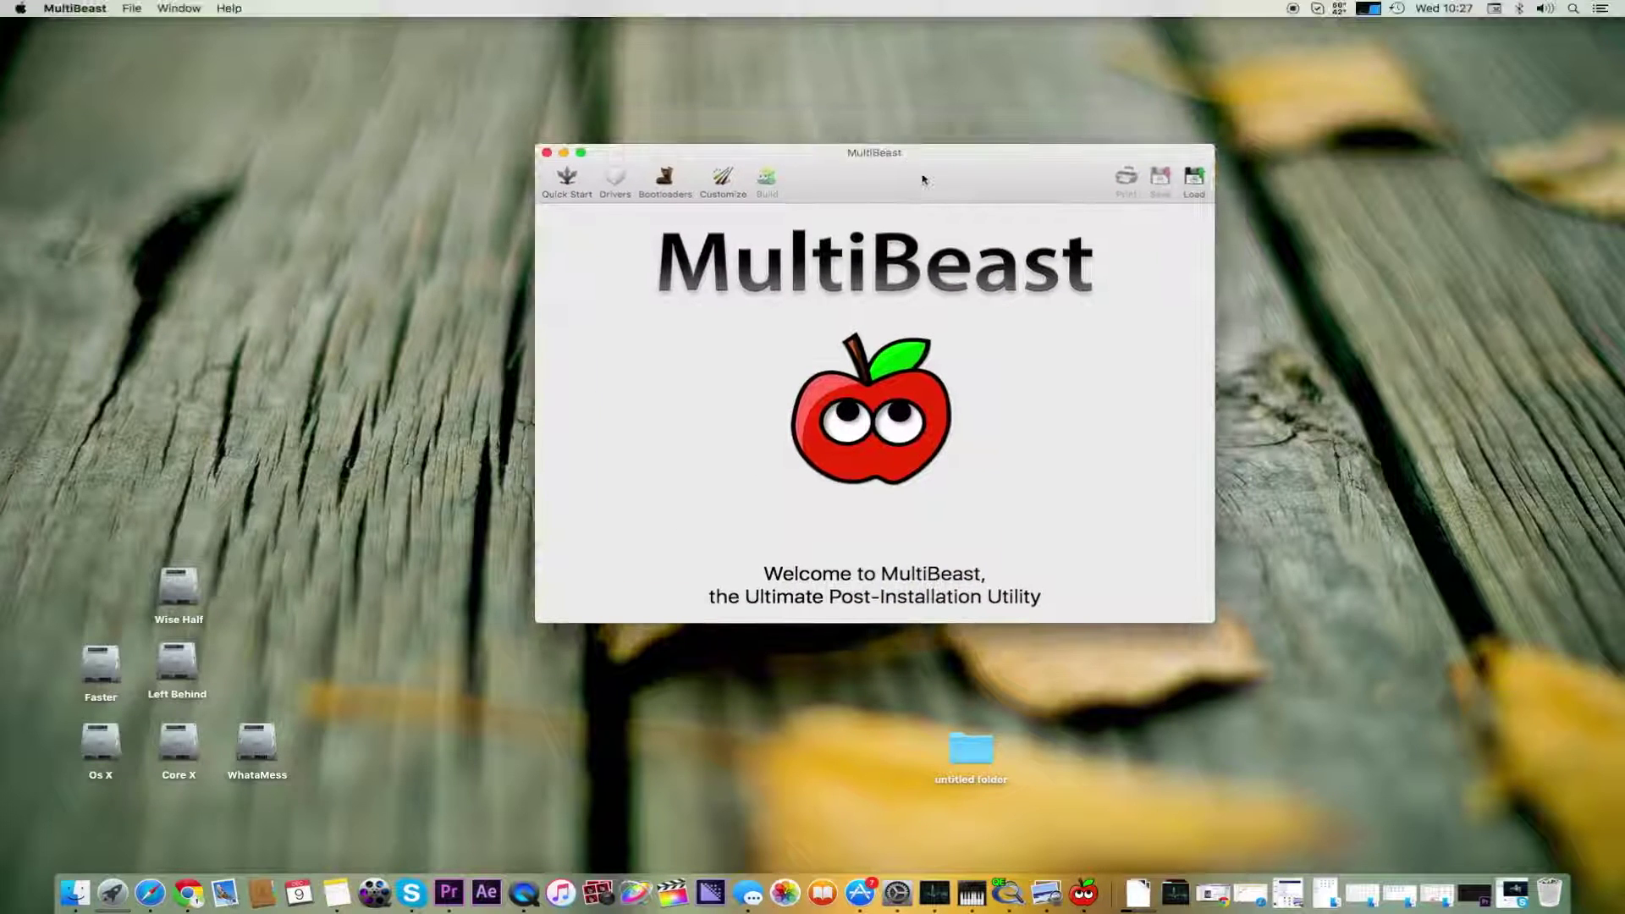
left_click_drag(922, 179, 940, 244)
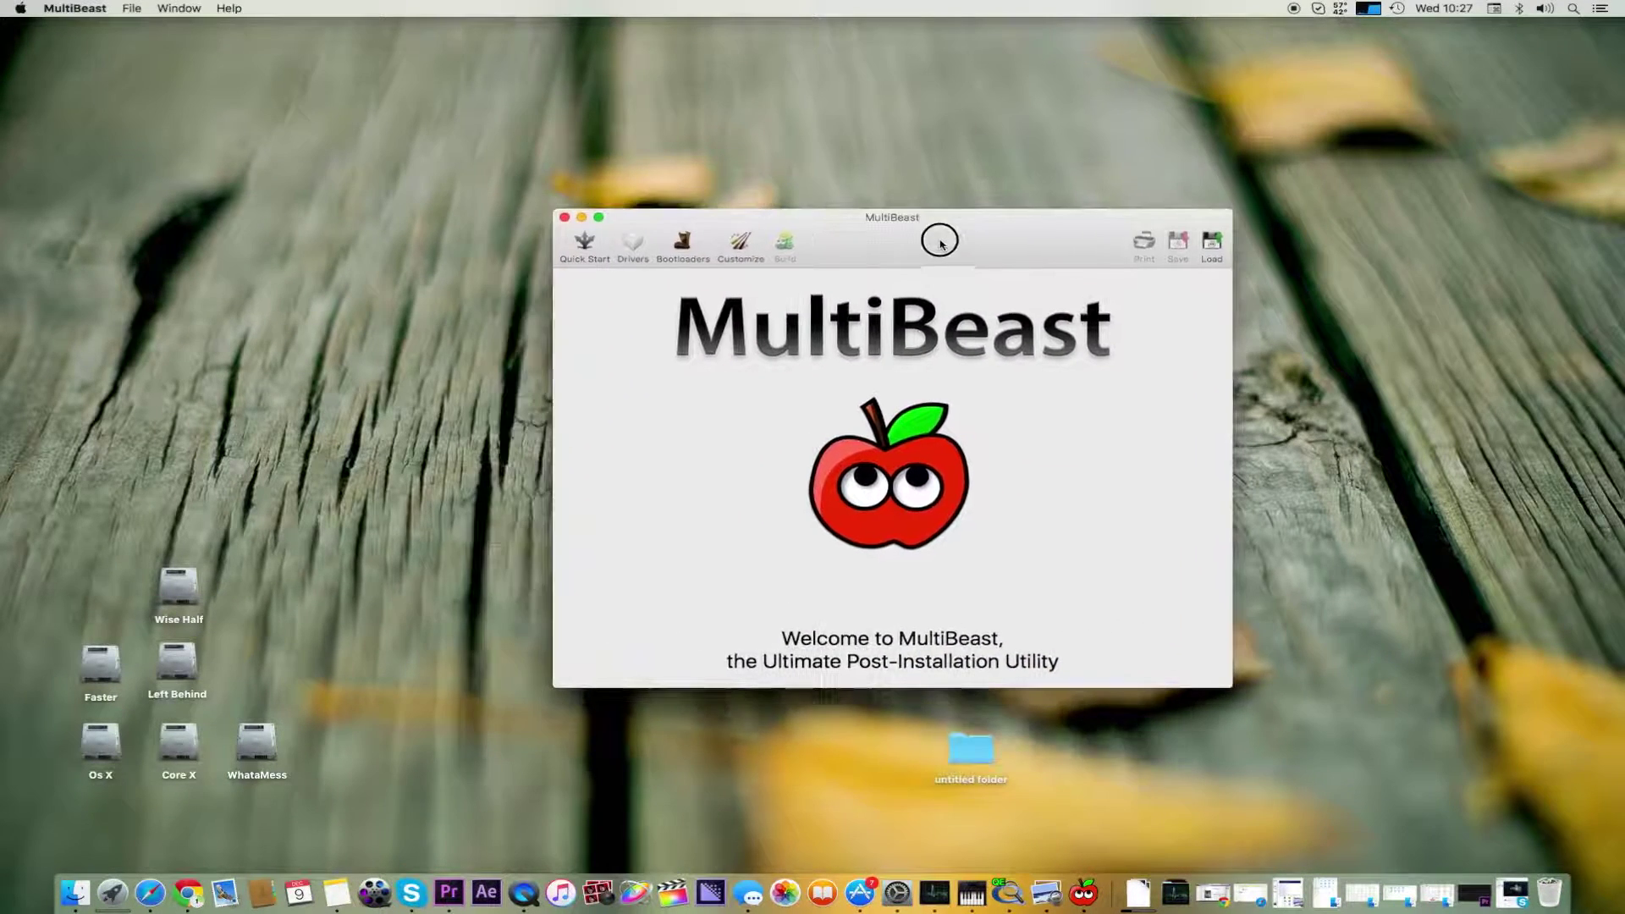
- In MultiBeast's Drivers section, tick USB 3.0 - Universal under the Misc category
left_click(637, 245)
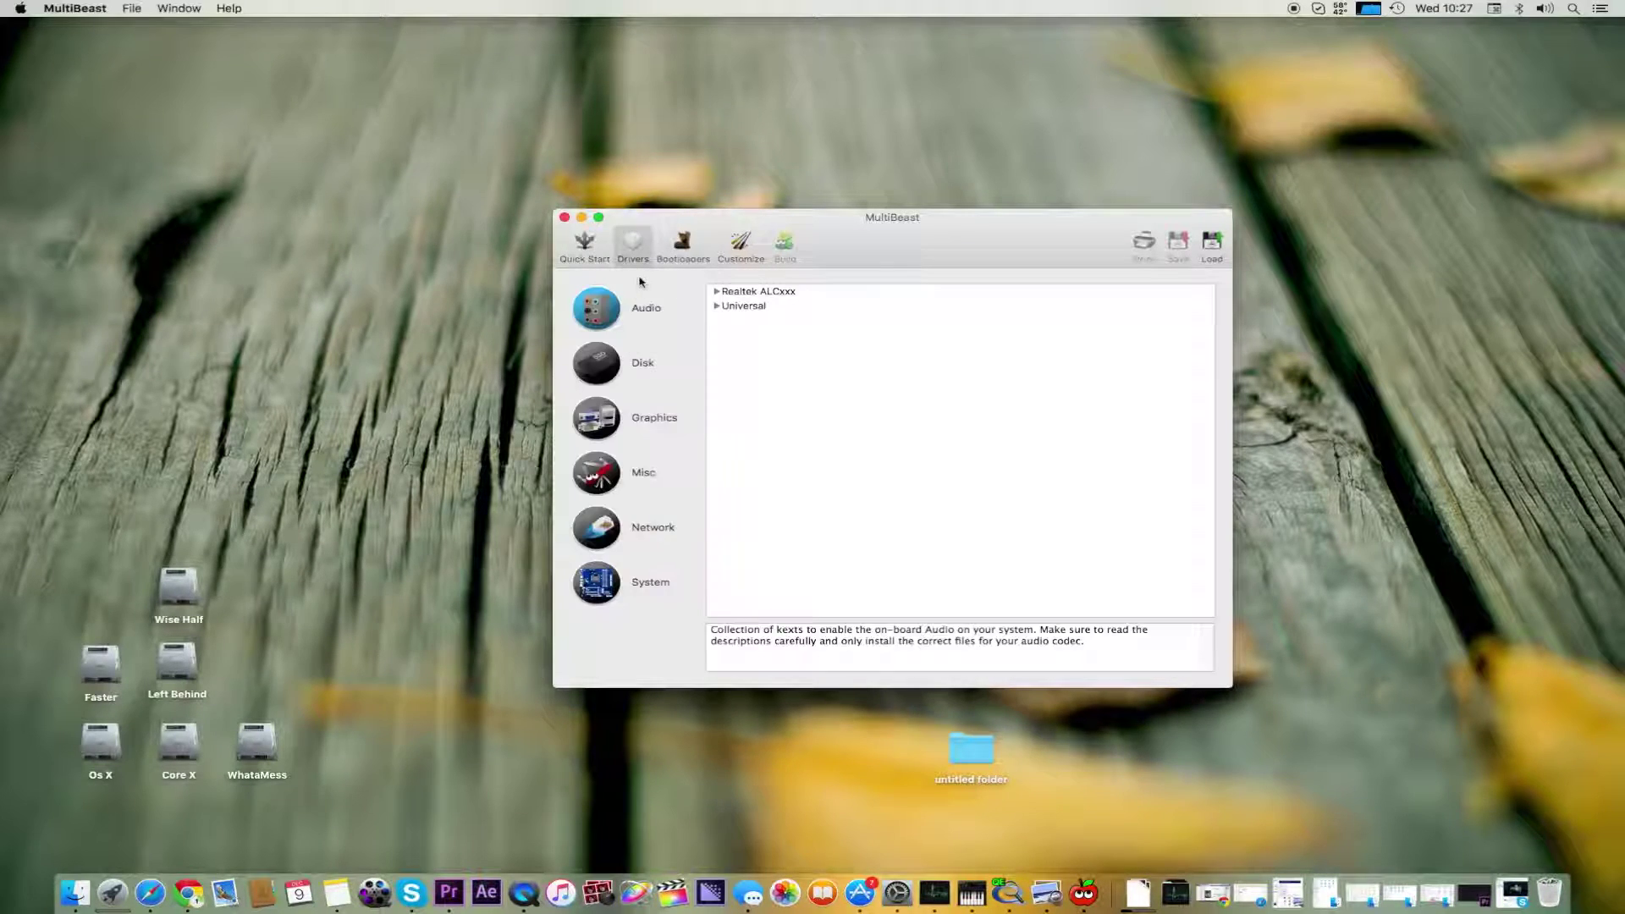
left_click(616, 423)
left_click(604, 472)
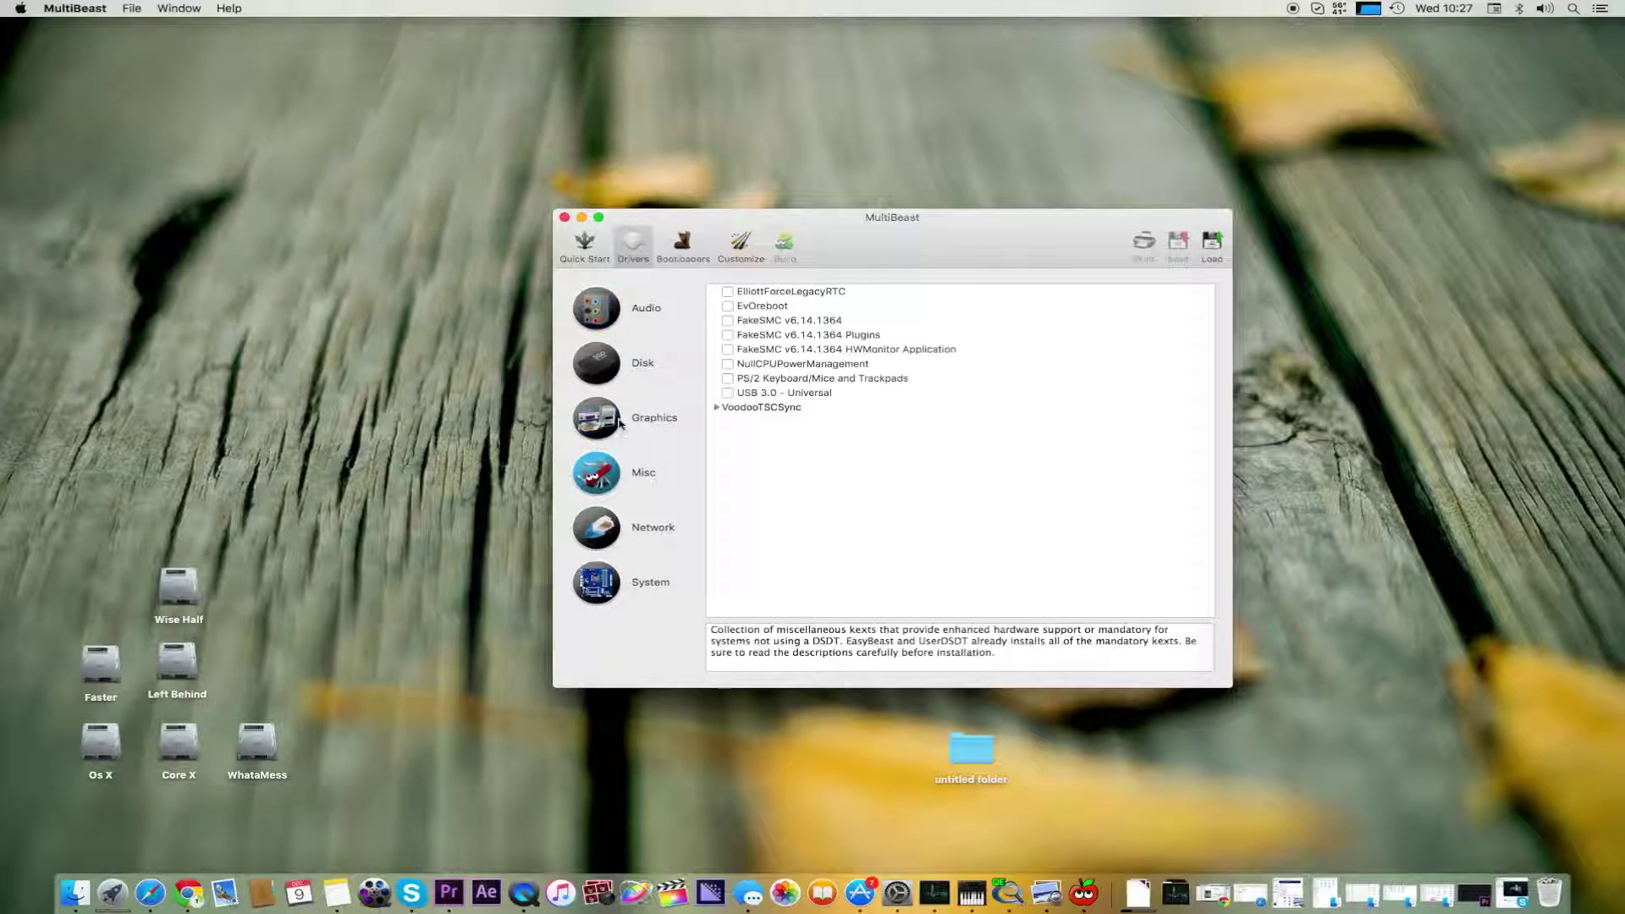
left_click(620, 423)
left_click(613, 479)
left_click(774, 393)
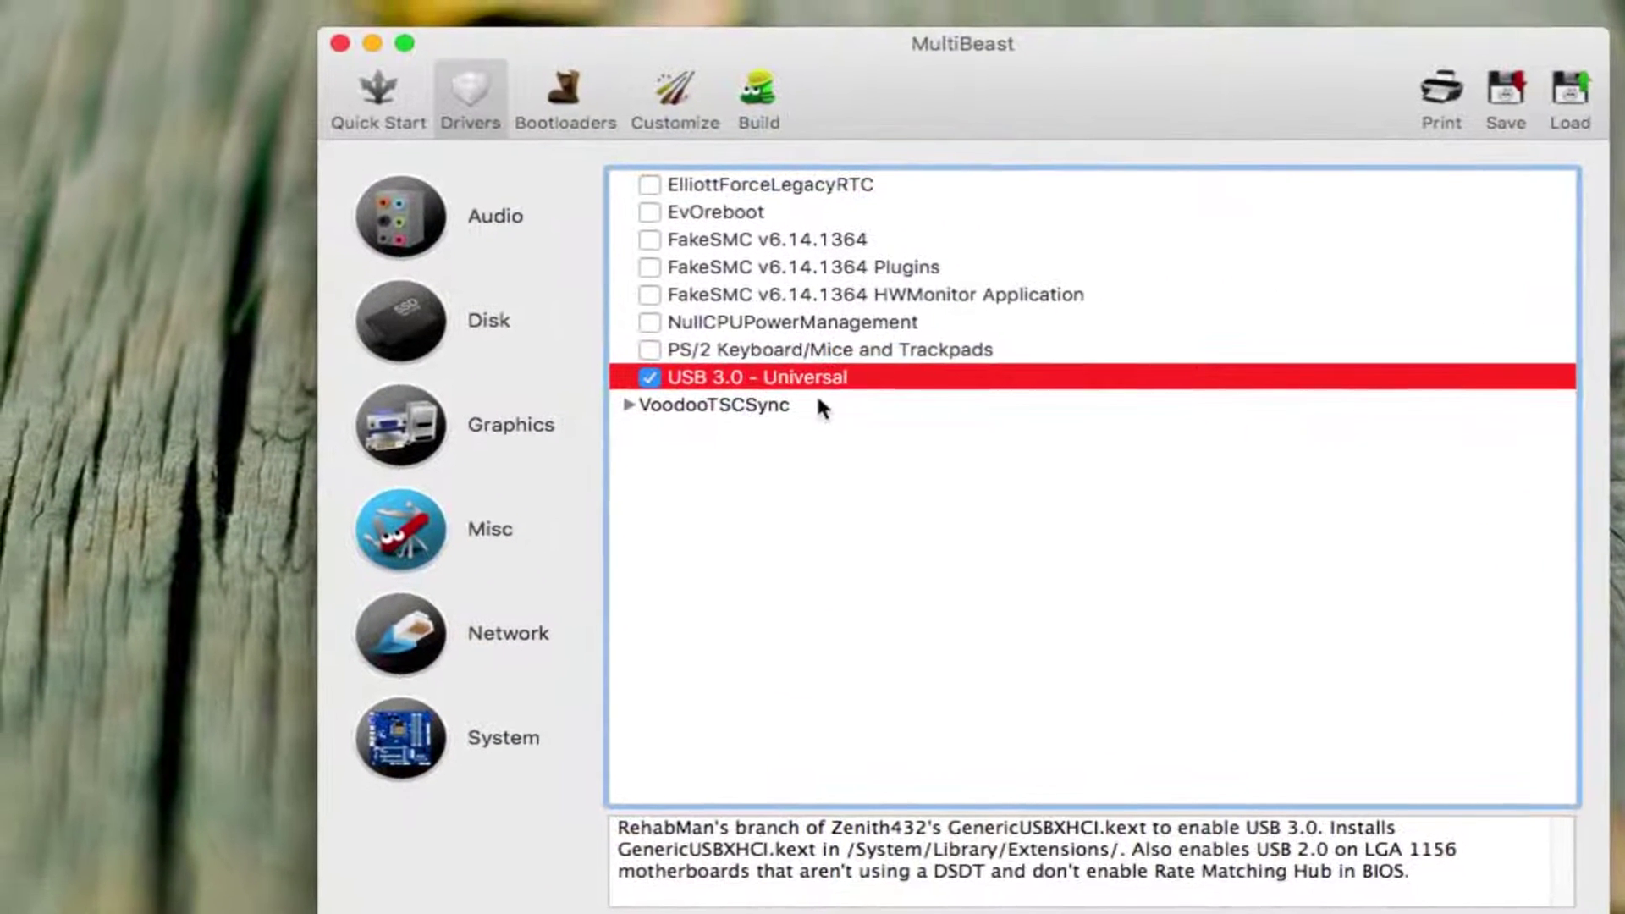
left_click(819, 407)
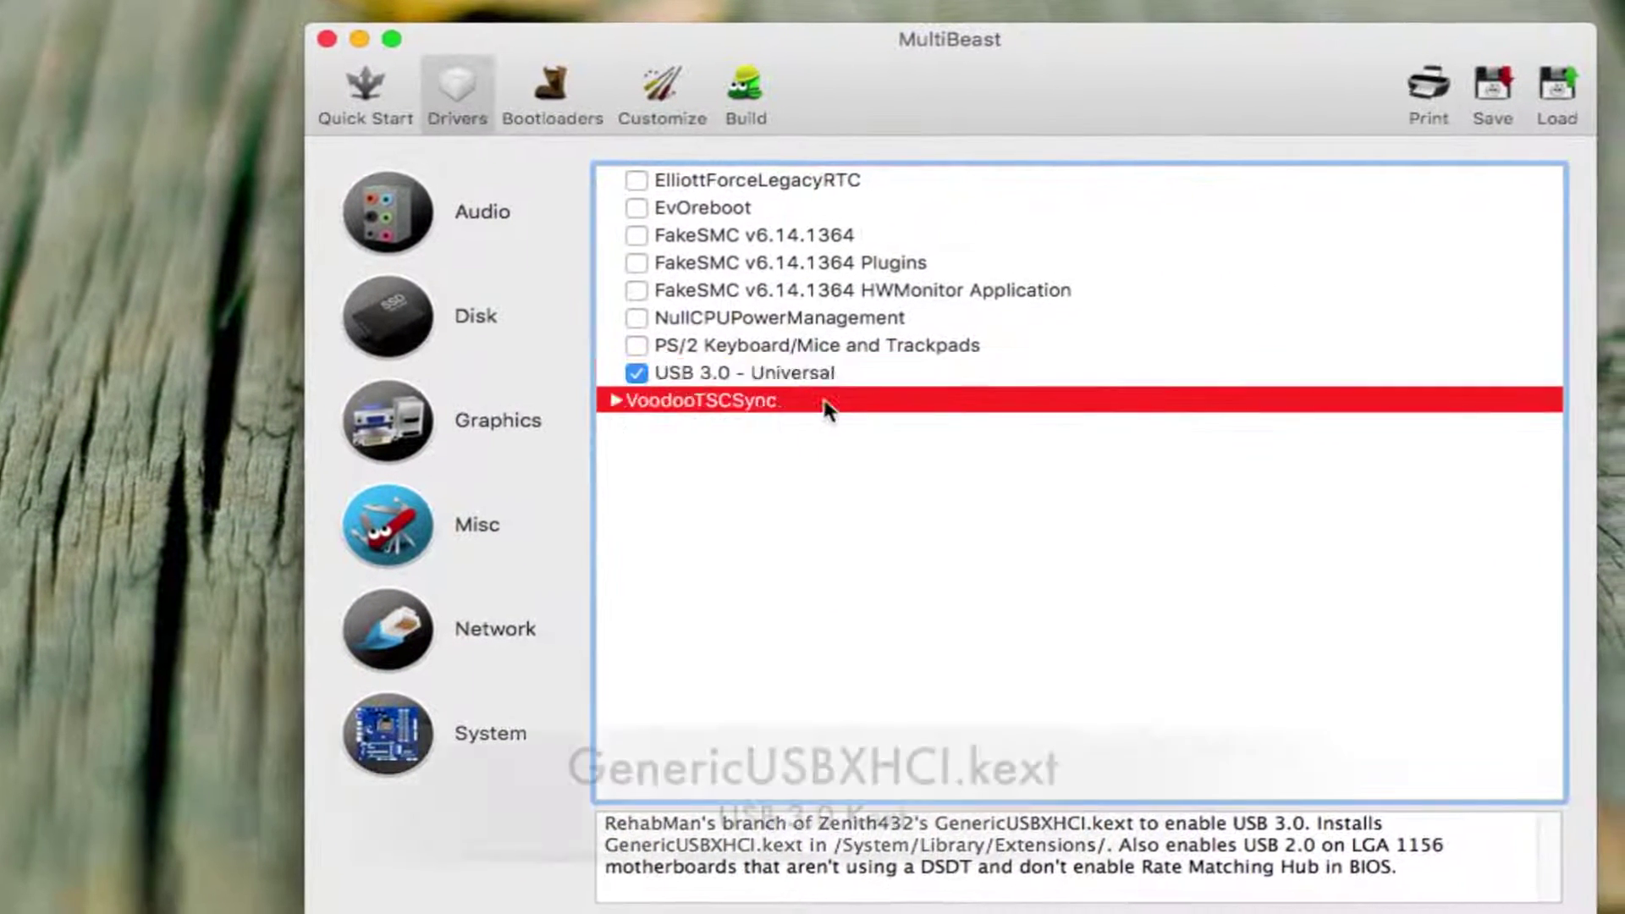
left_click(894, 384)
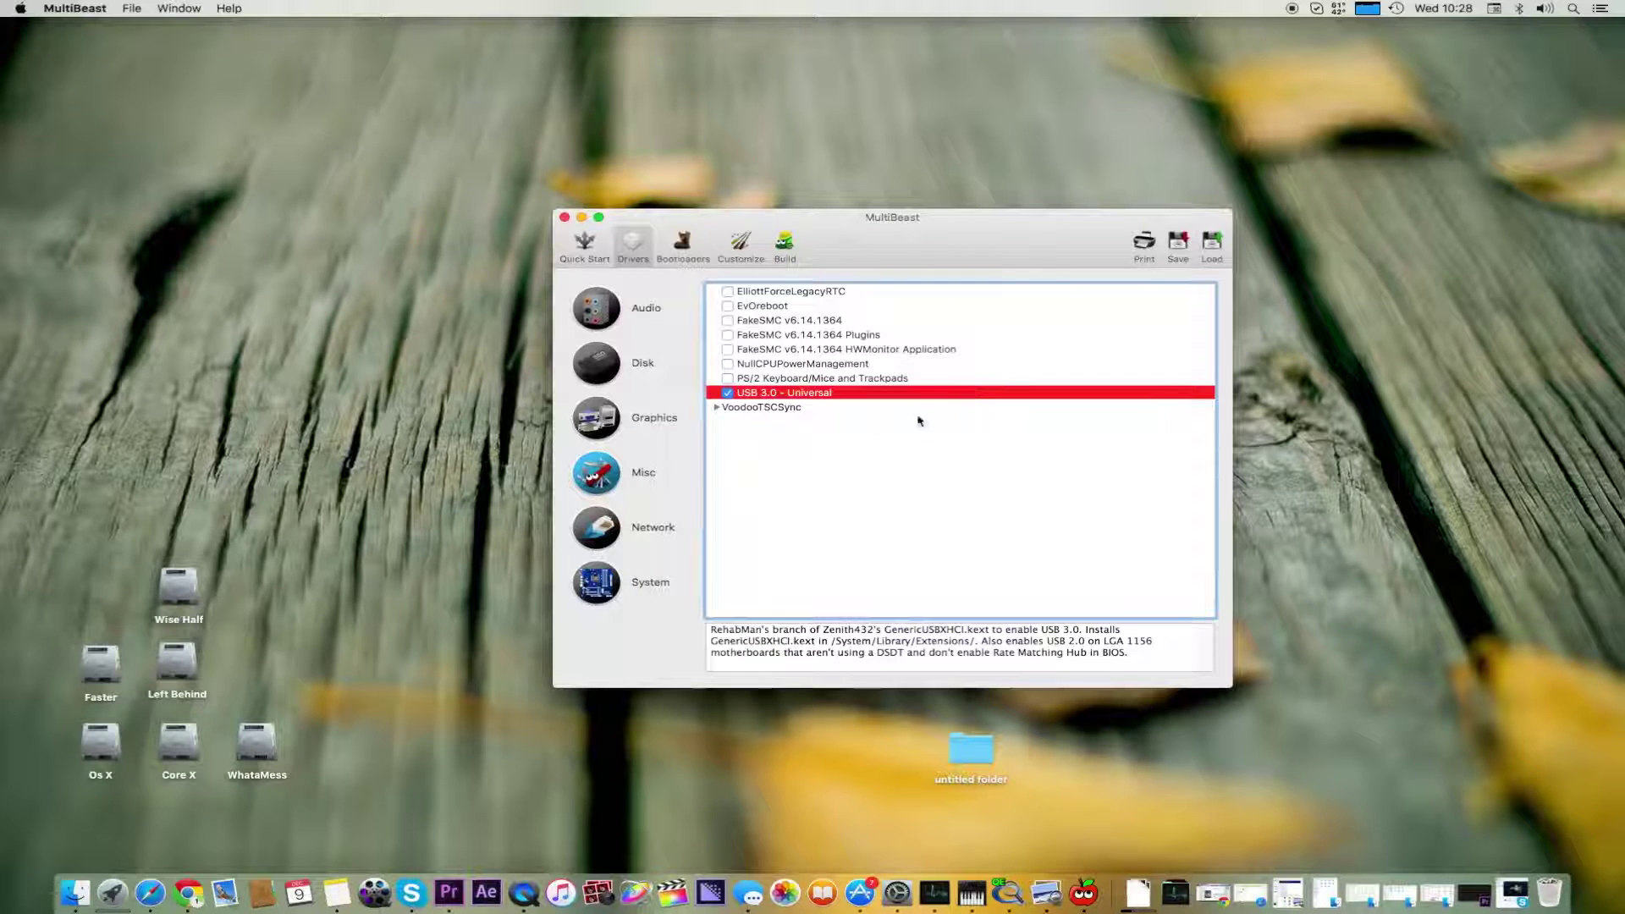
- Move the MultiBeast window to the left and slightly higher on screen
left_click_drag(953, 225, 892, 224)
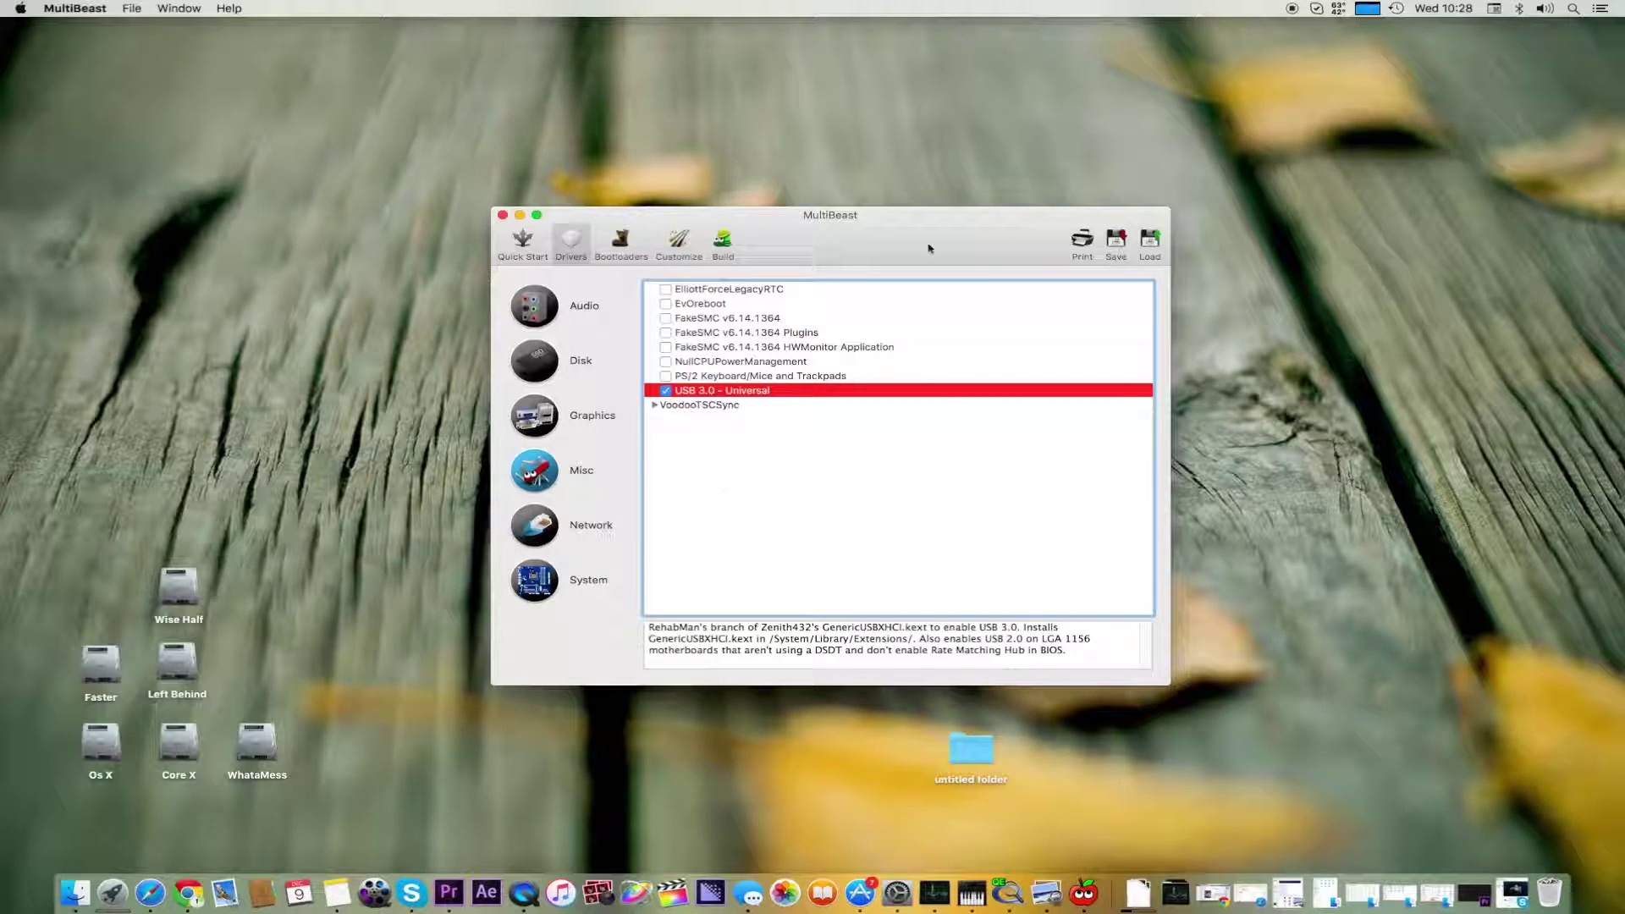
left_click_drag(929, 248, 935, 179)
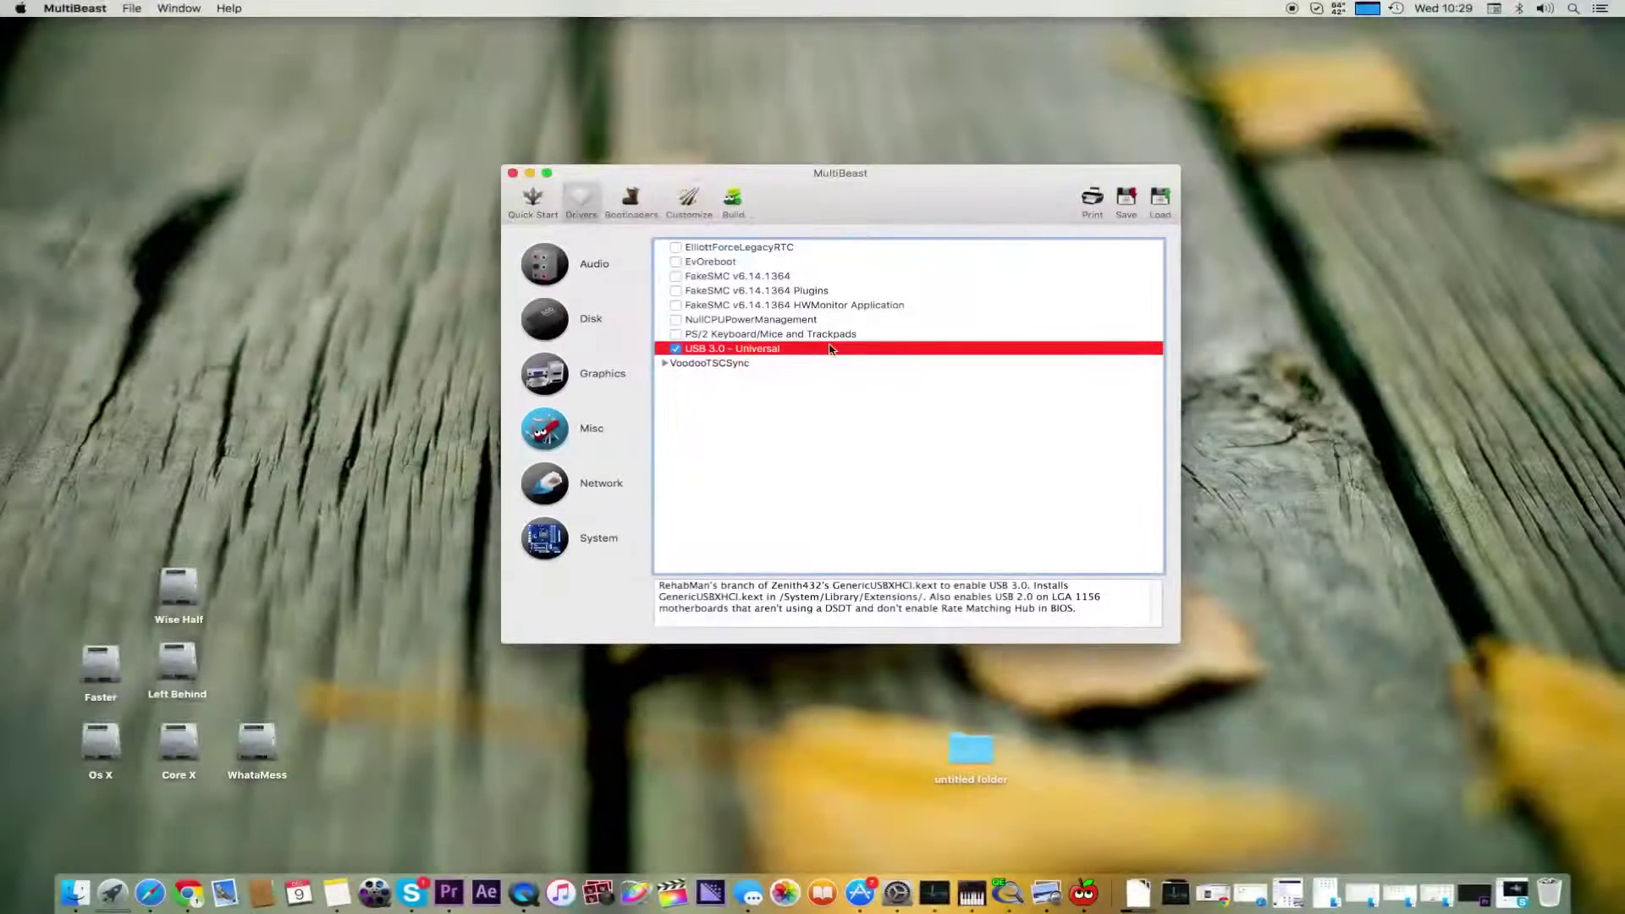
- Open the Os X drive in Finder, switch to the computer's drives list, and place it beside MultiBeast
double_click(102, 741)
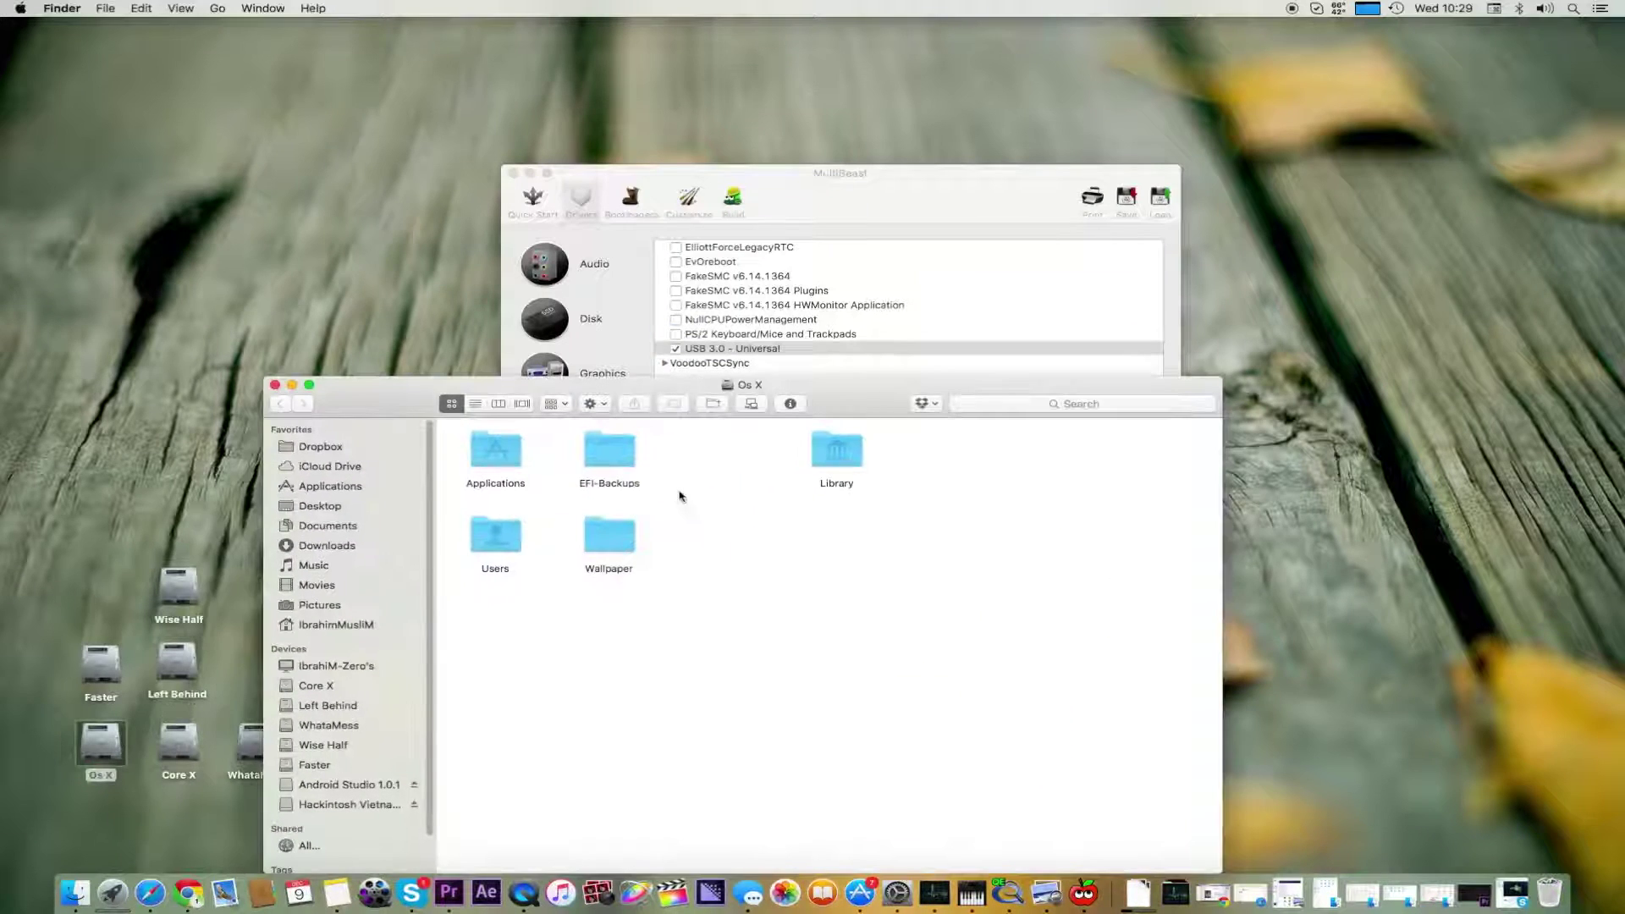
left_click_drag(818, 383, 858, 238)
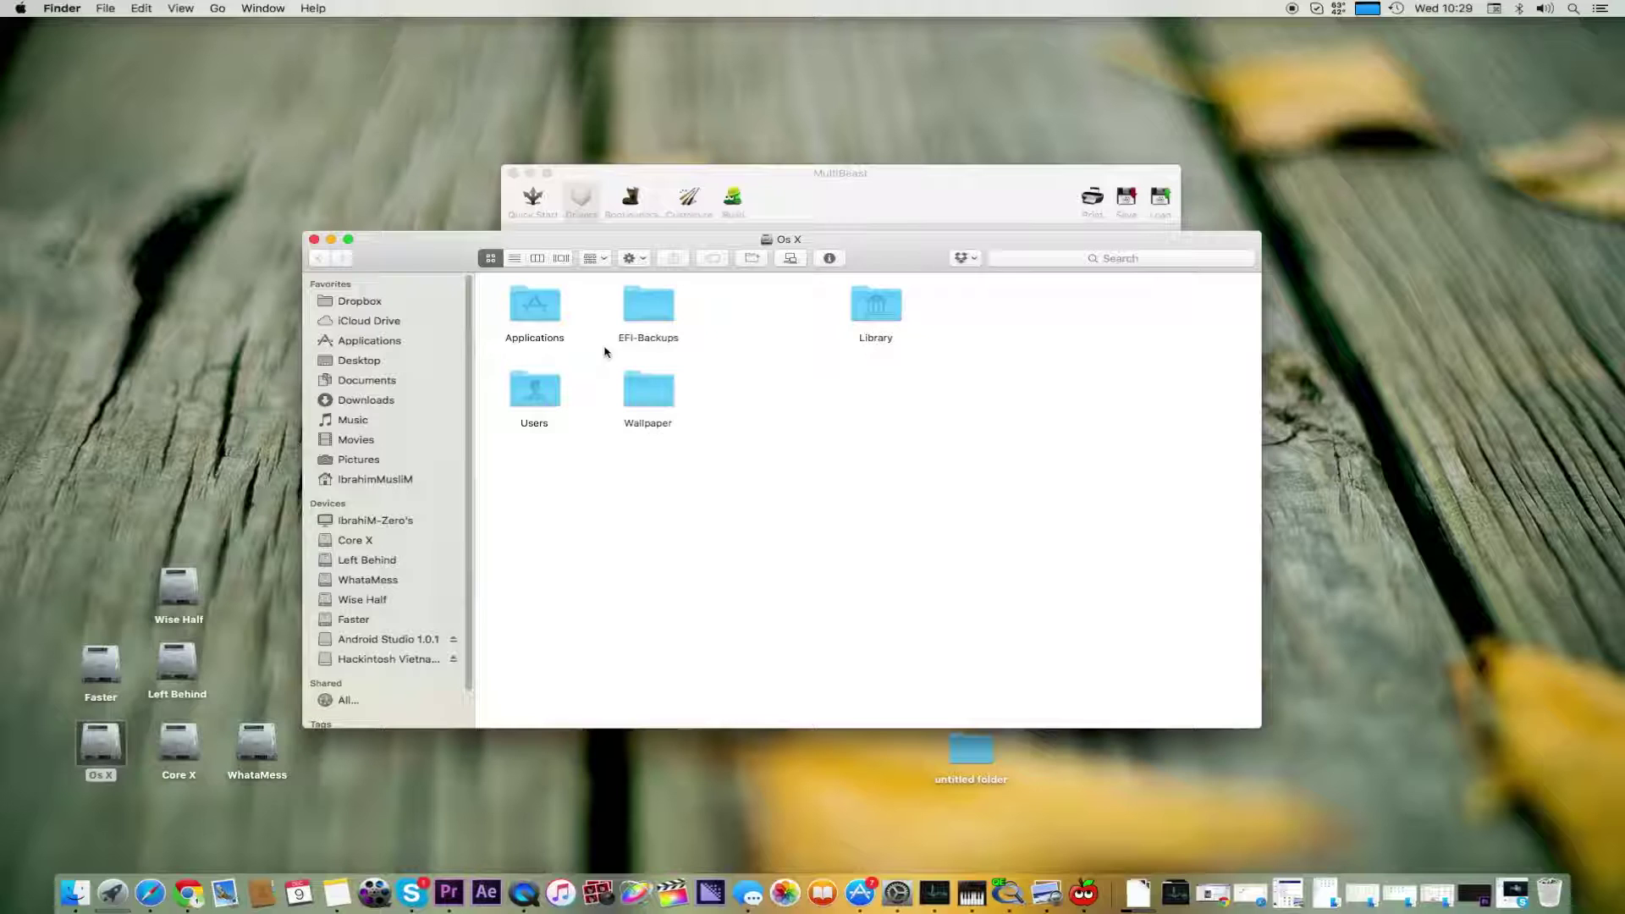
left_click(870, 207)
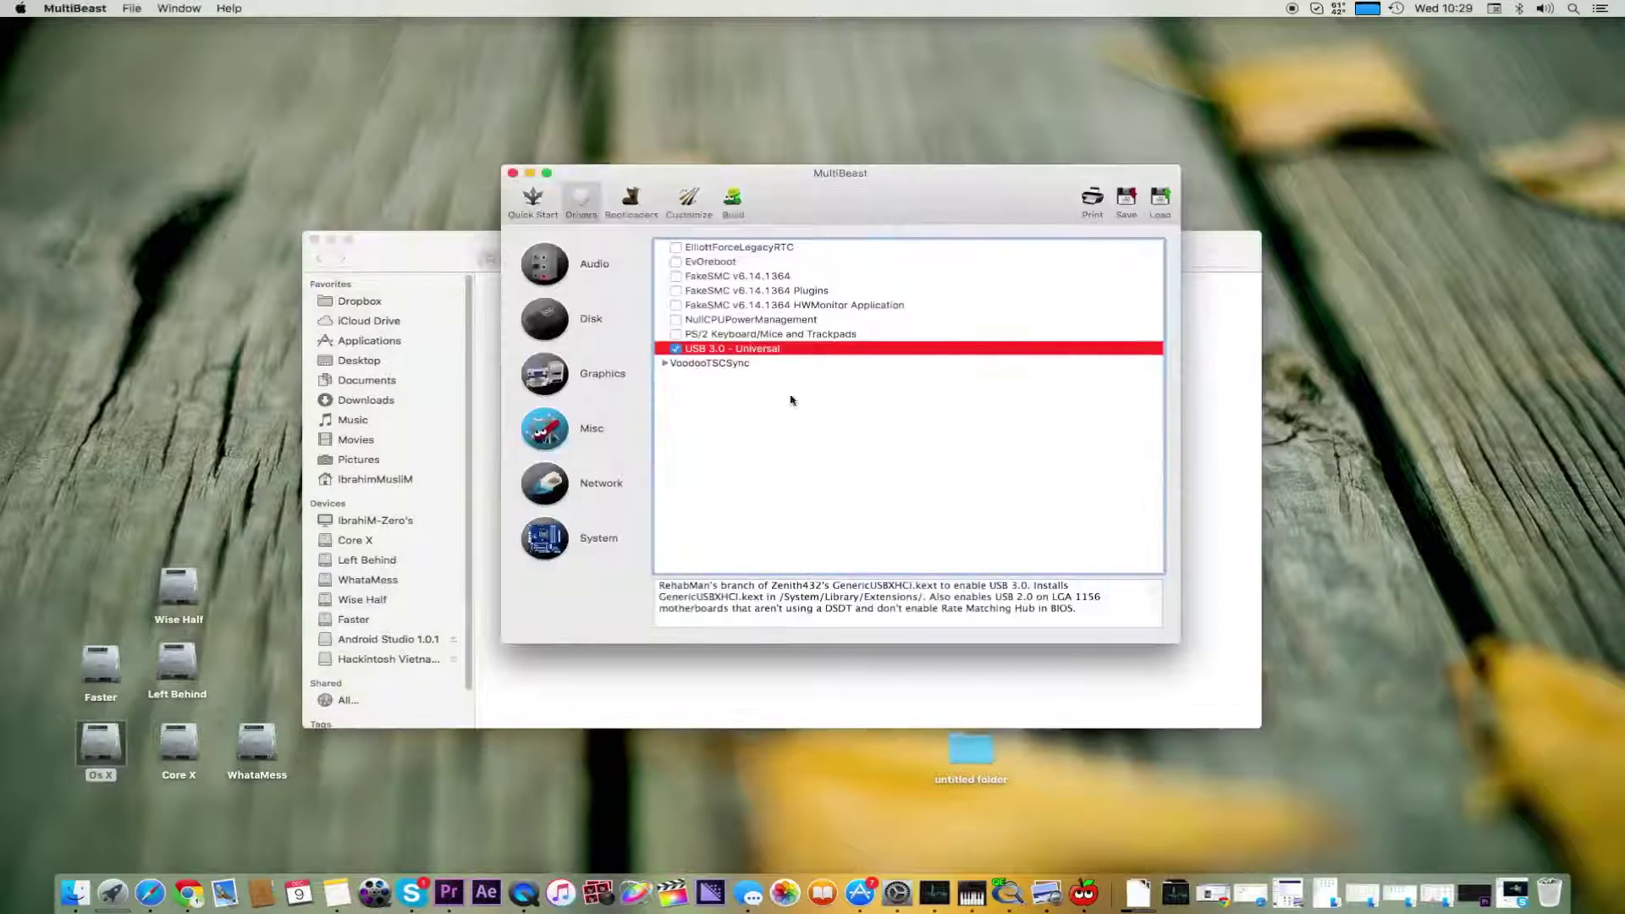
left_click(759, 660)
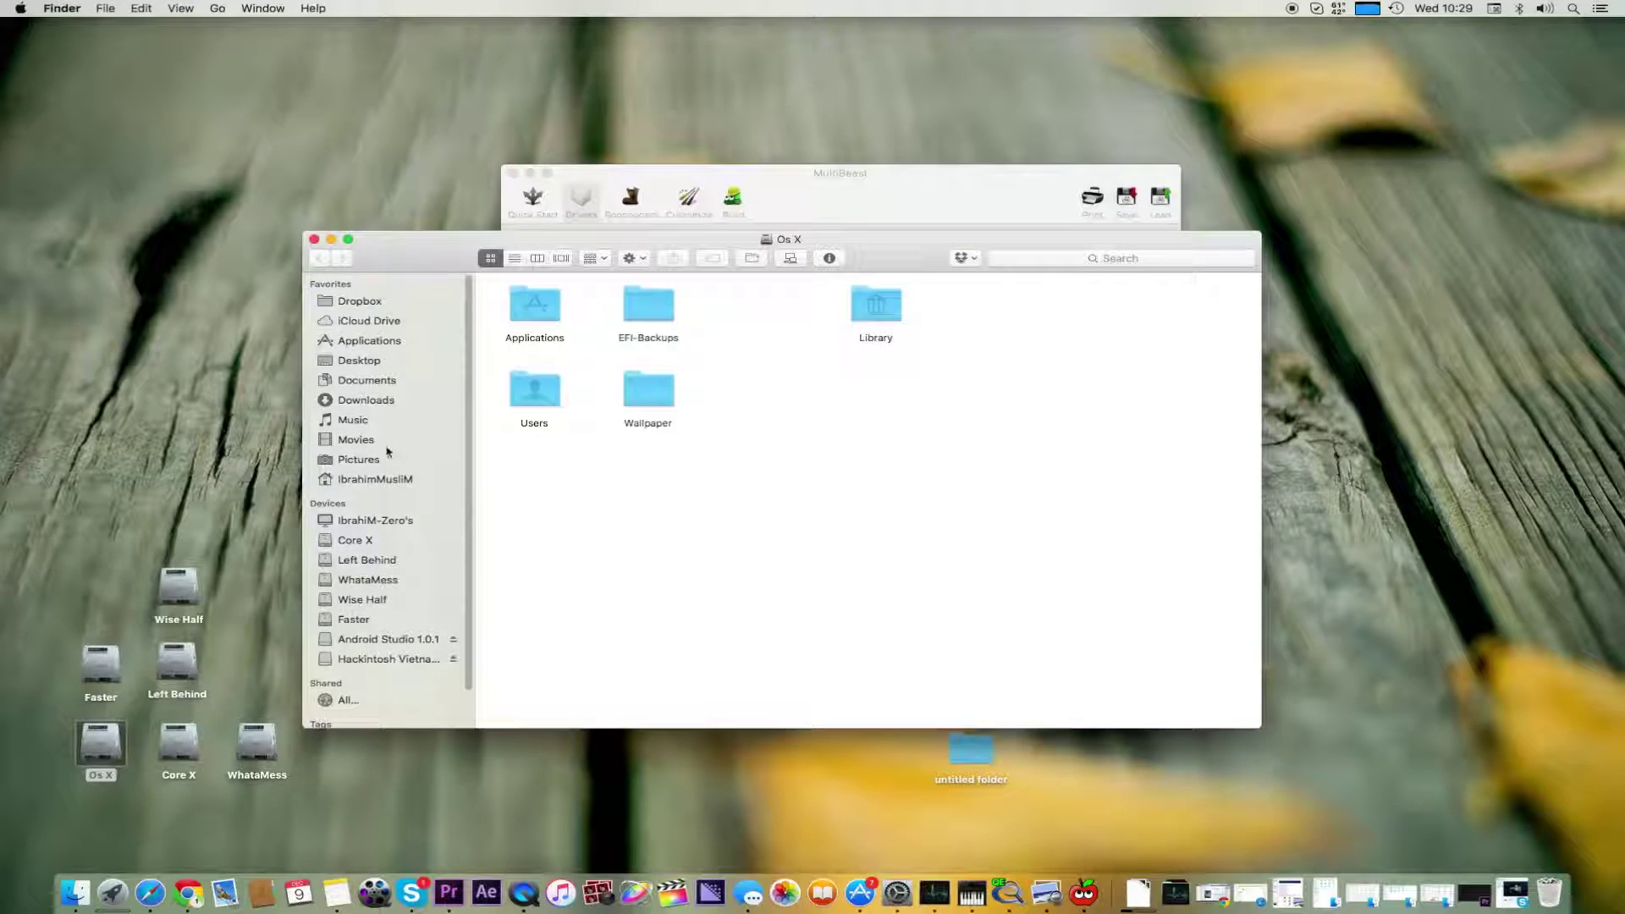
left_click(385, 520)
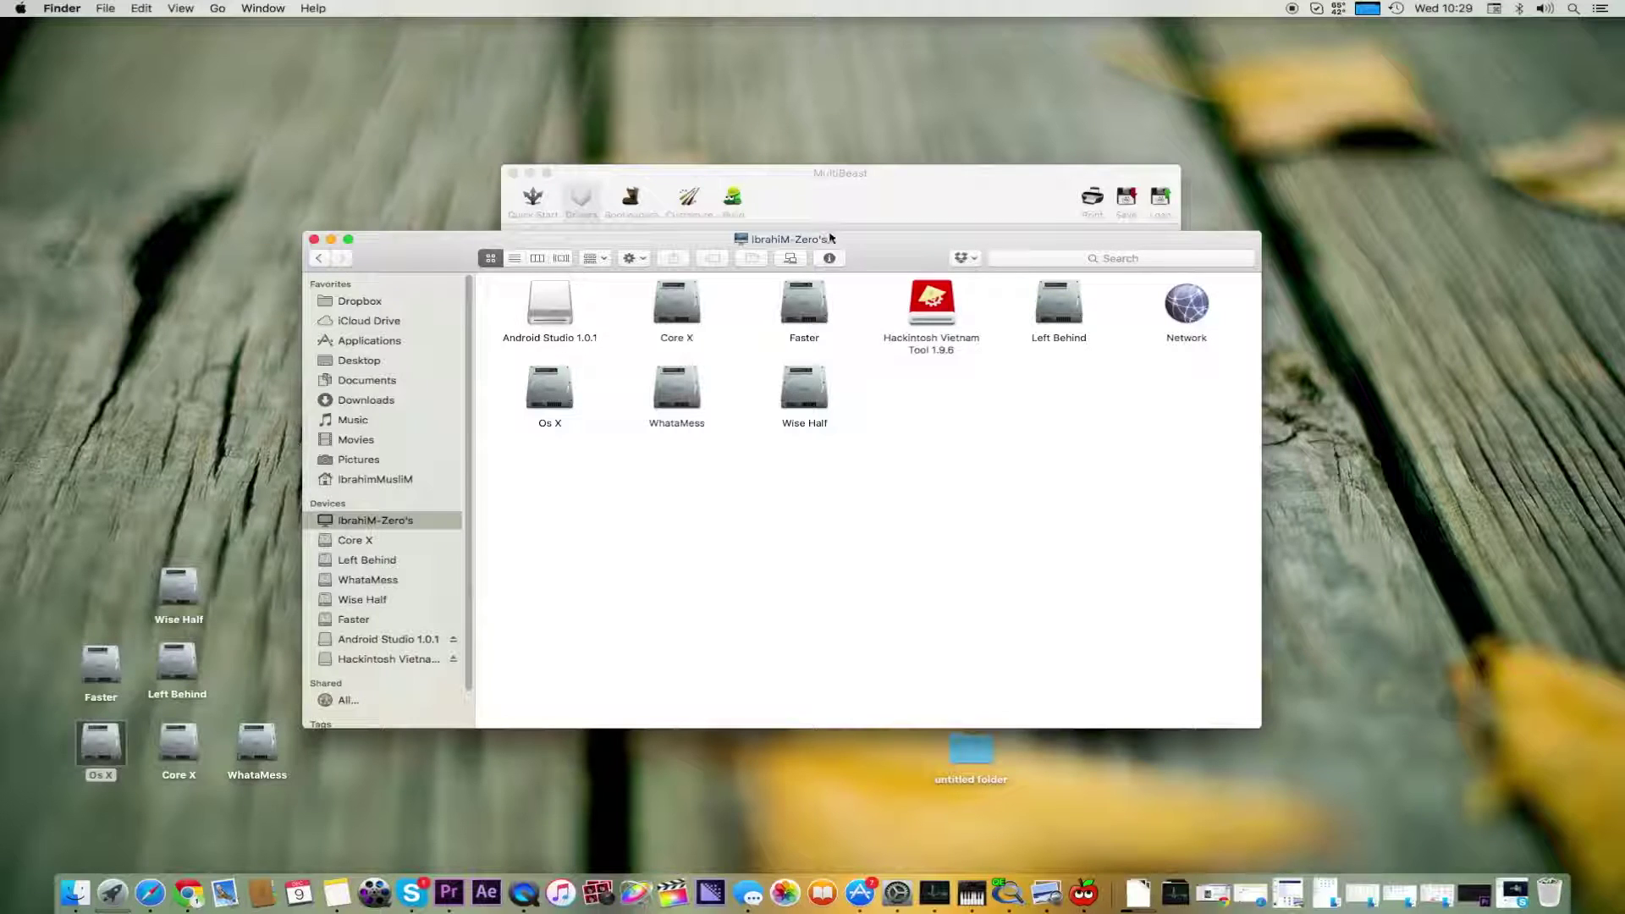
left_click_drag(830, 238, 790, 389)
left_click(921, 200)
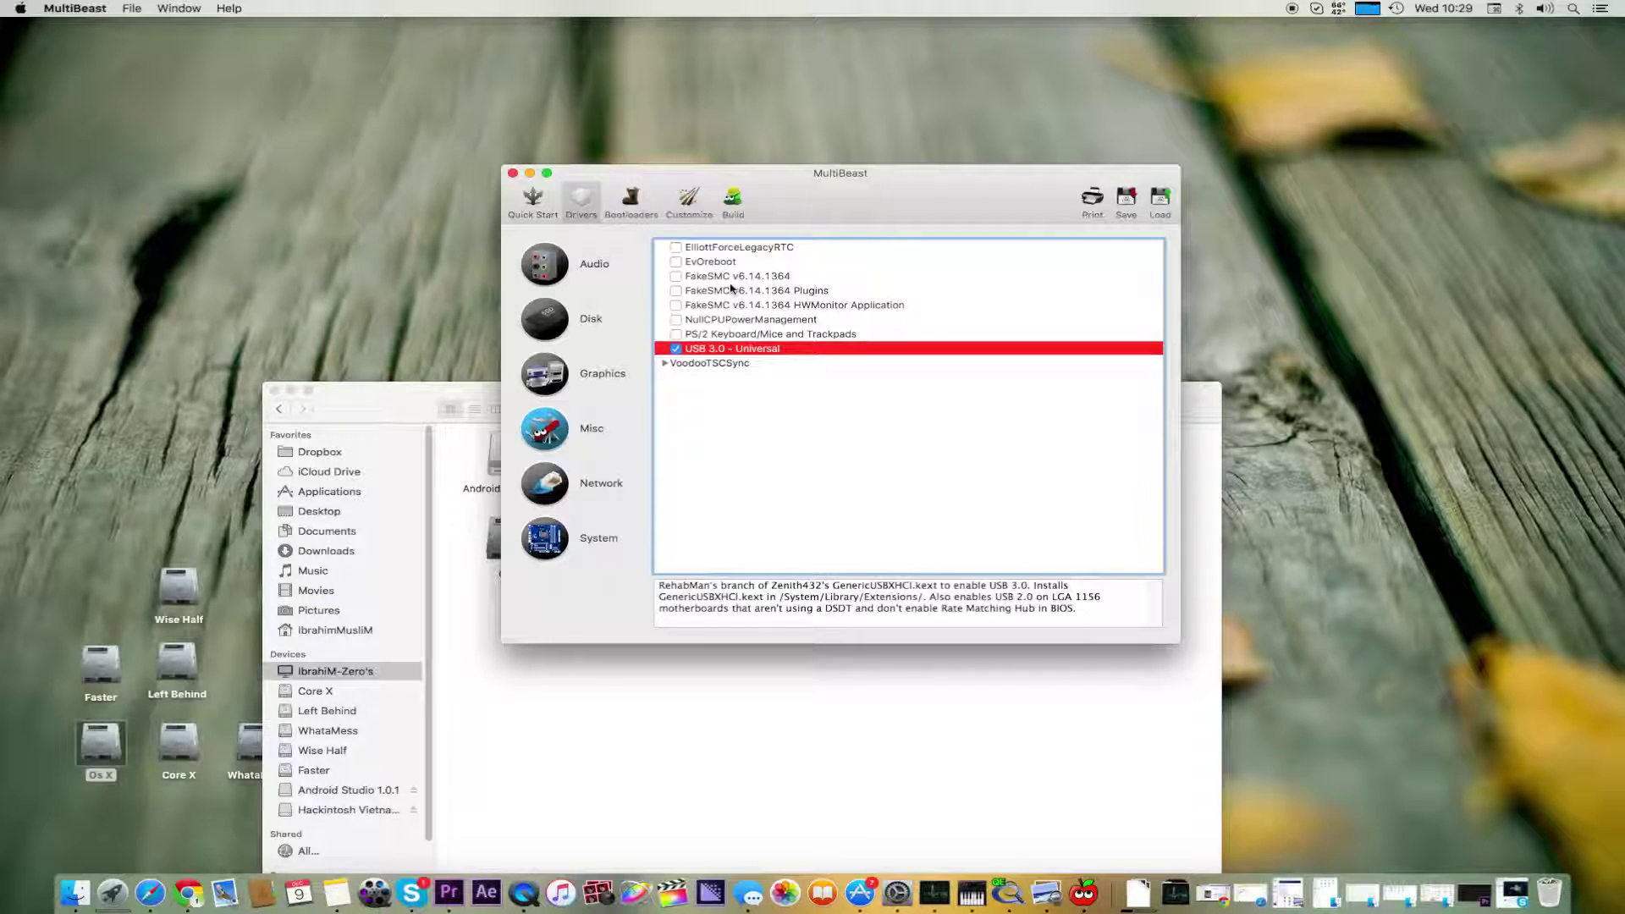
left_click(7, 94)
left_click(62, 8)
left_click(671, 182)
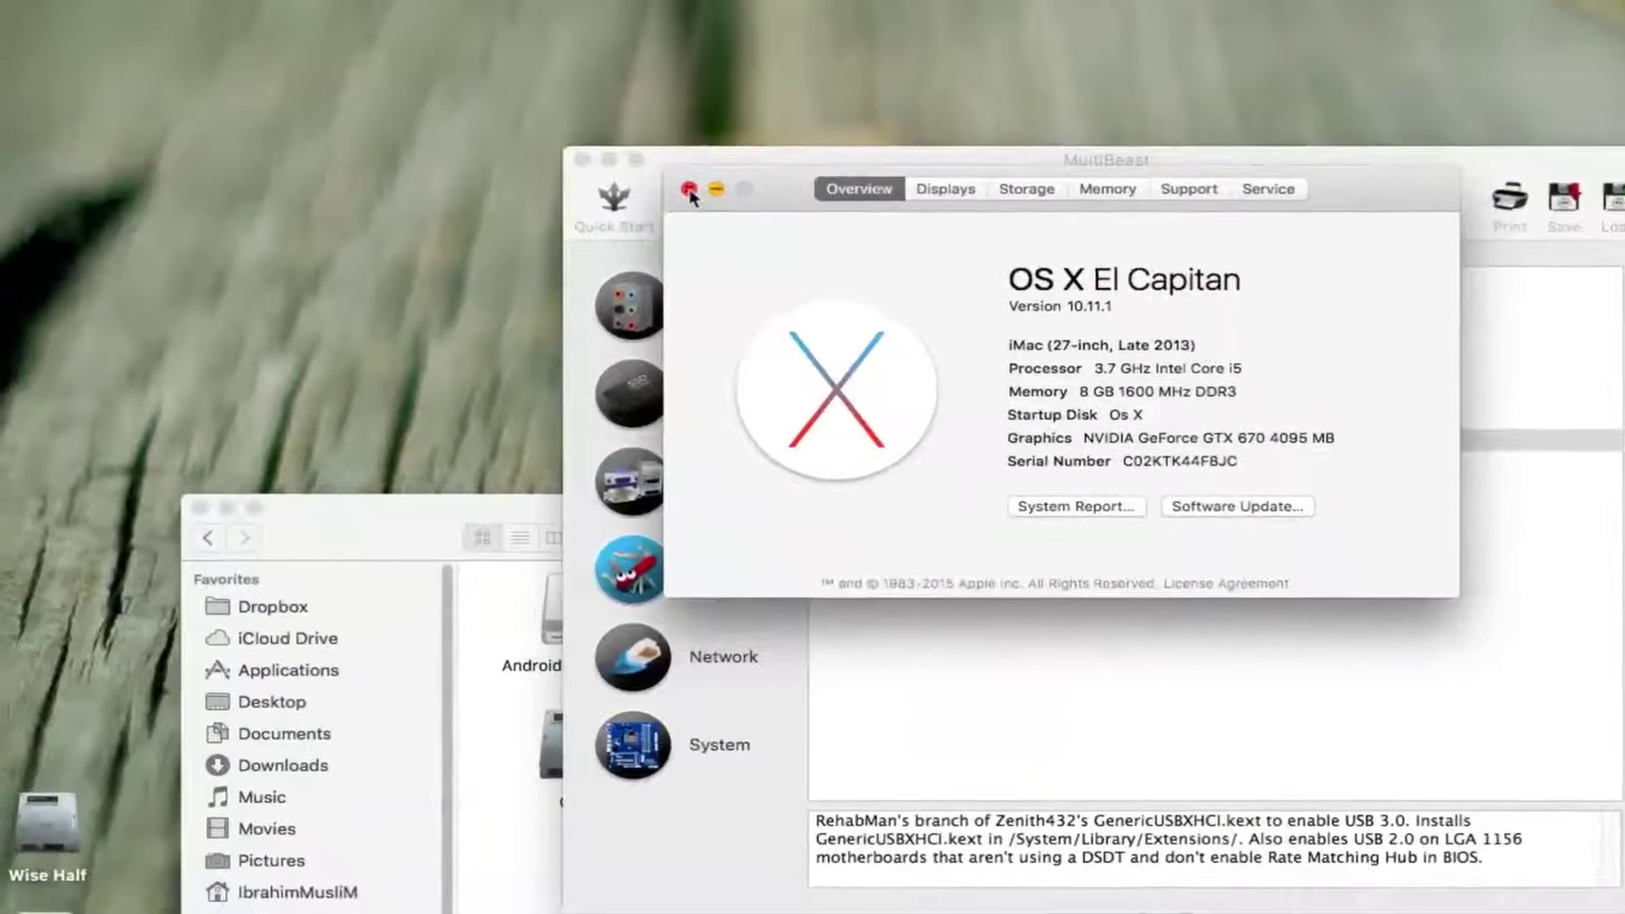
left_click(689, 190)
left_click(966, 443)
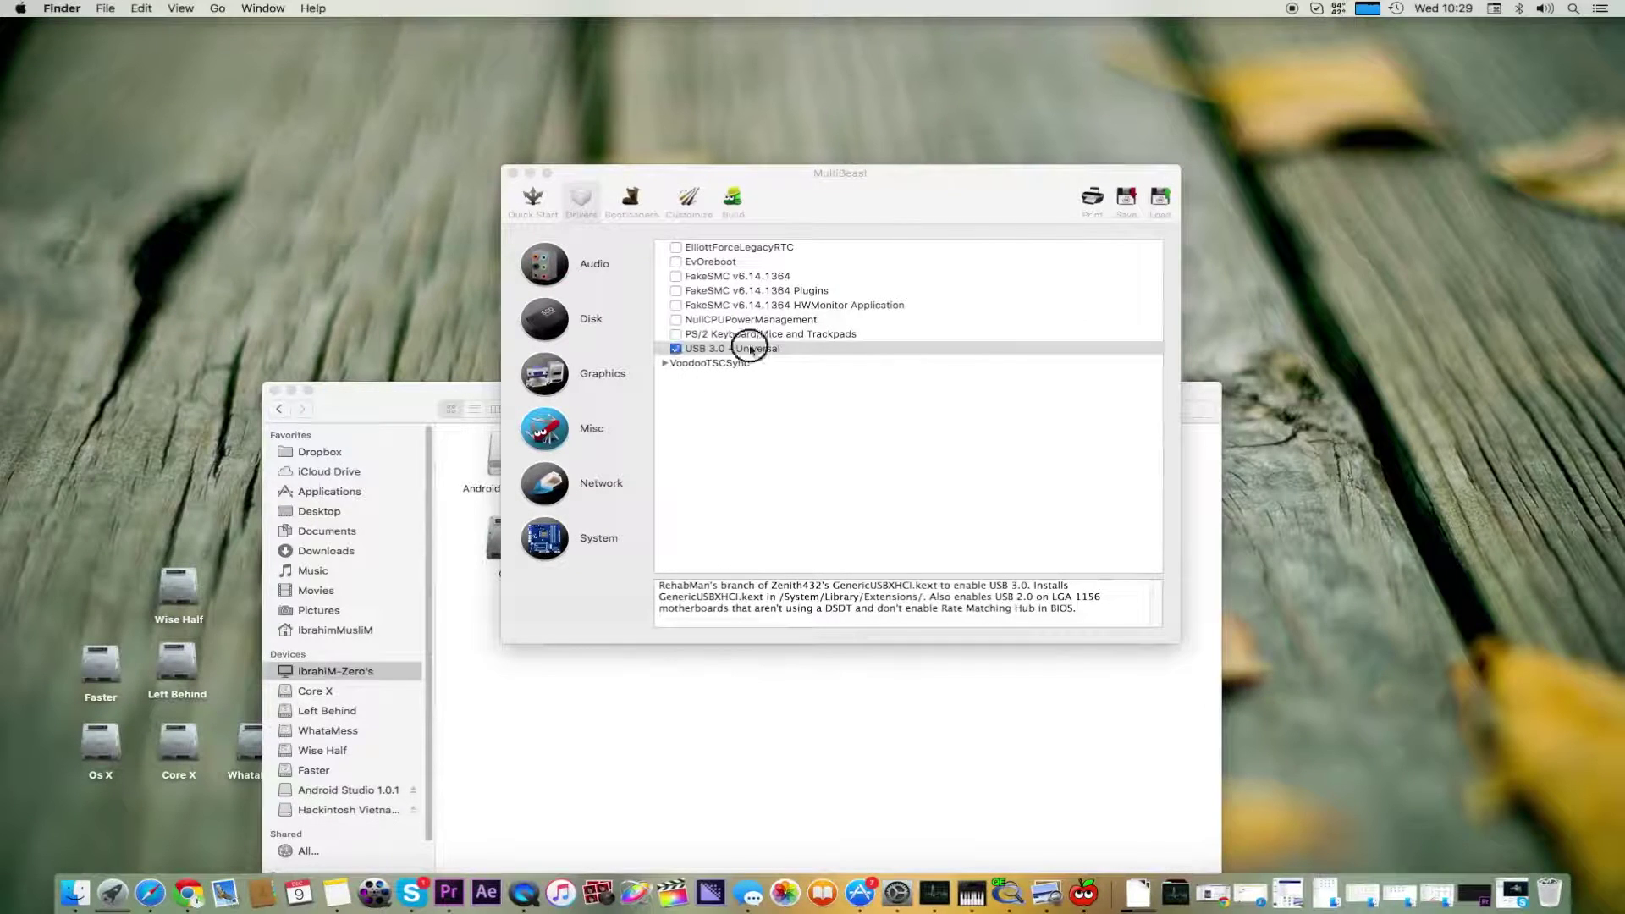
- Check MultiBeast's Build summary, then open the Hackintosh Vietnam Tool volume and launch its installer
left_click(733, 198)
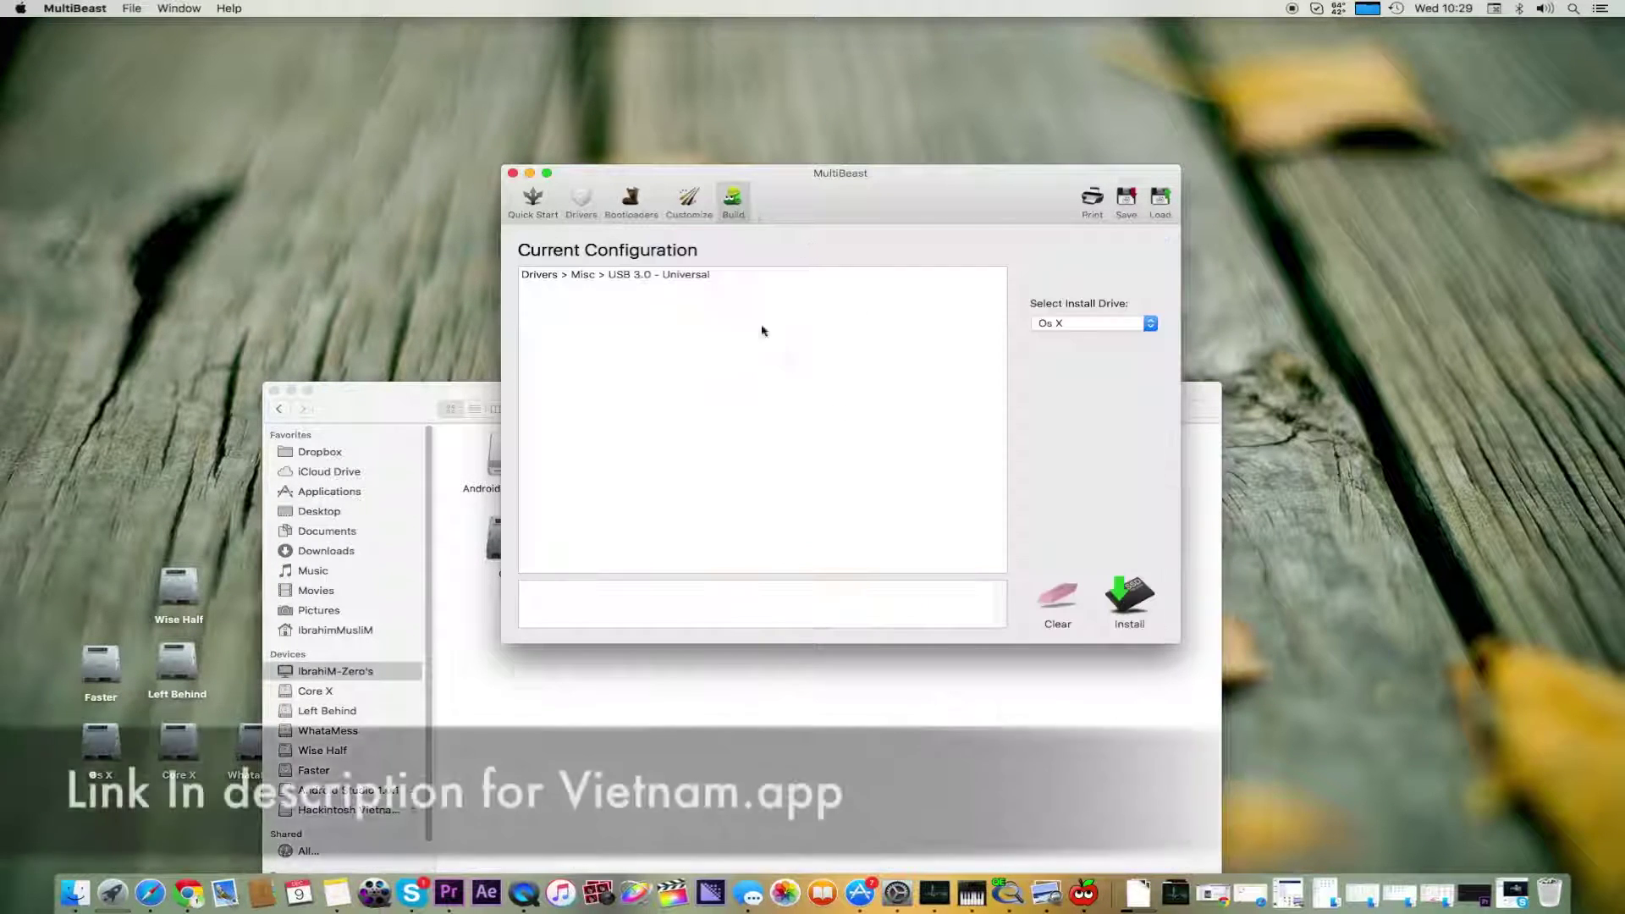
left_click(963, 734)
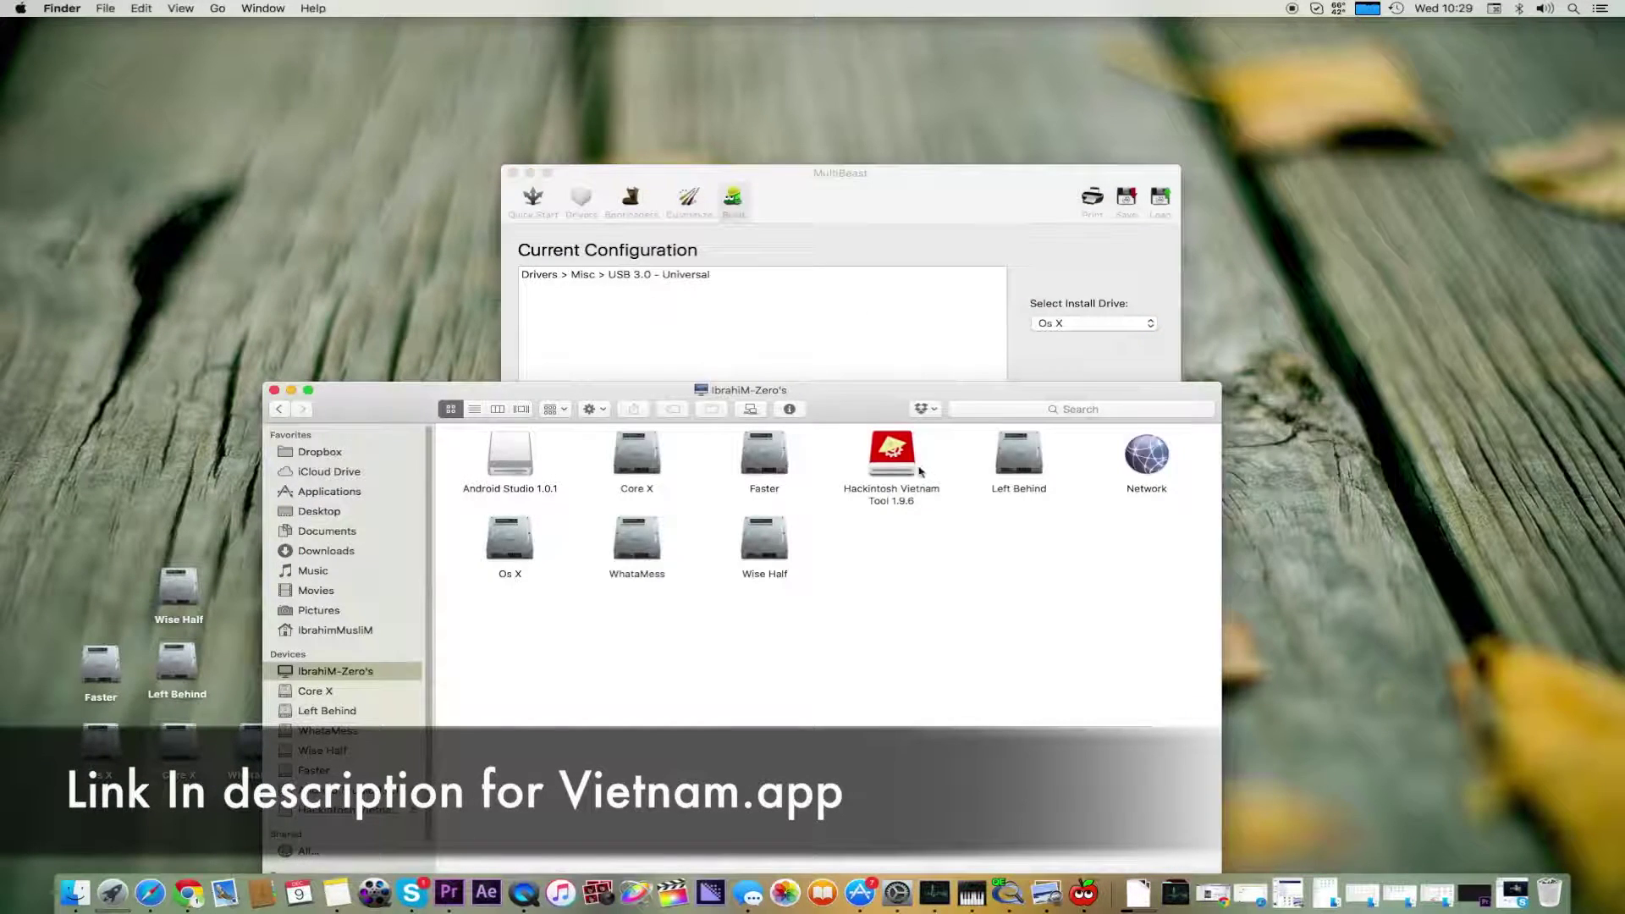
double_click(917, 468)
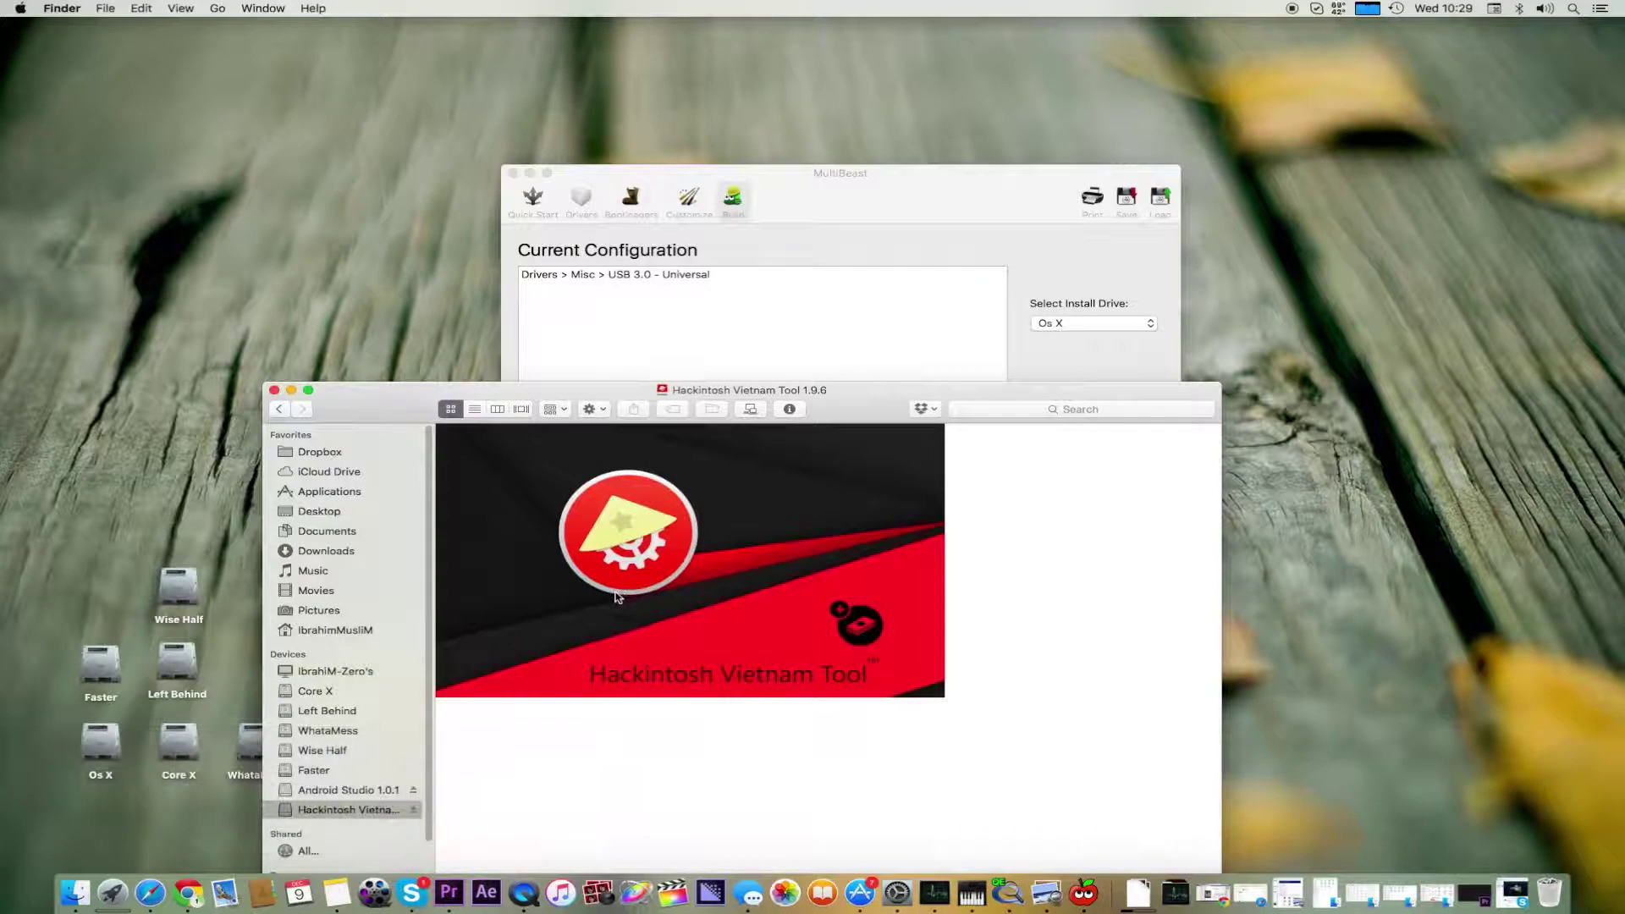
left_click(867, 258)
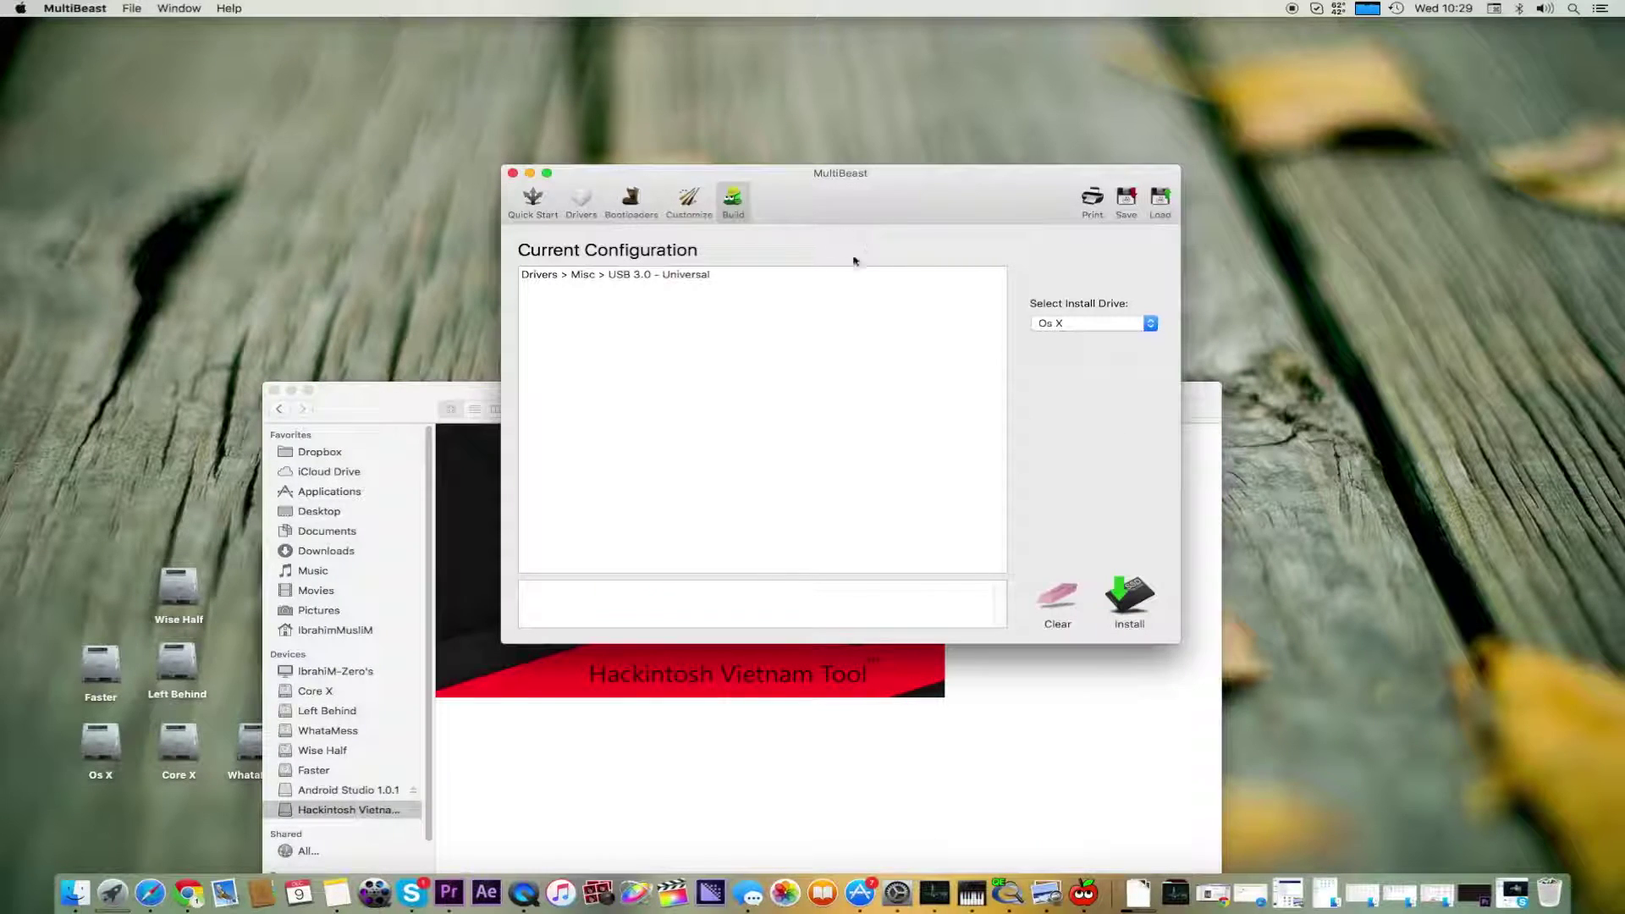
key("super+q")
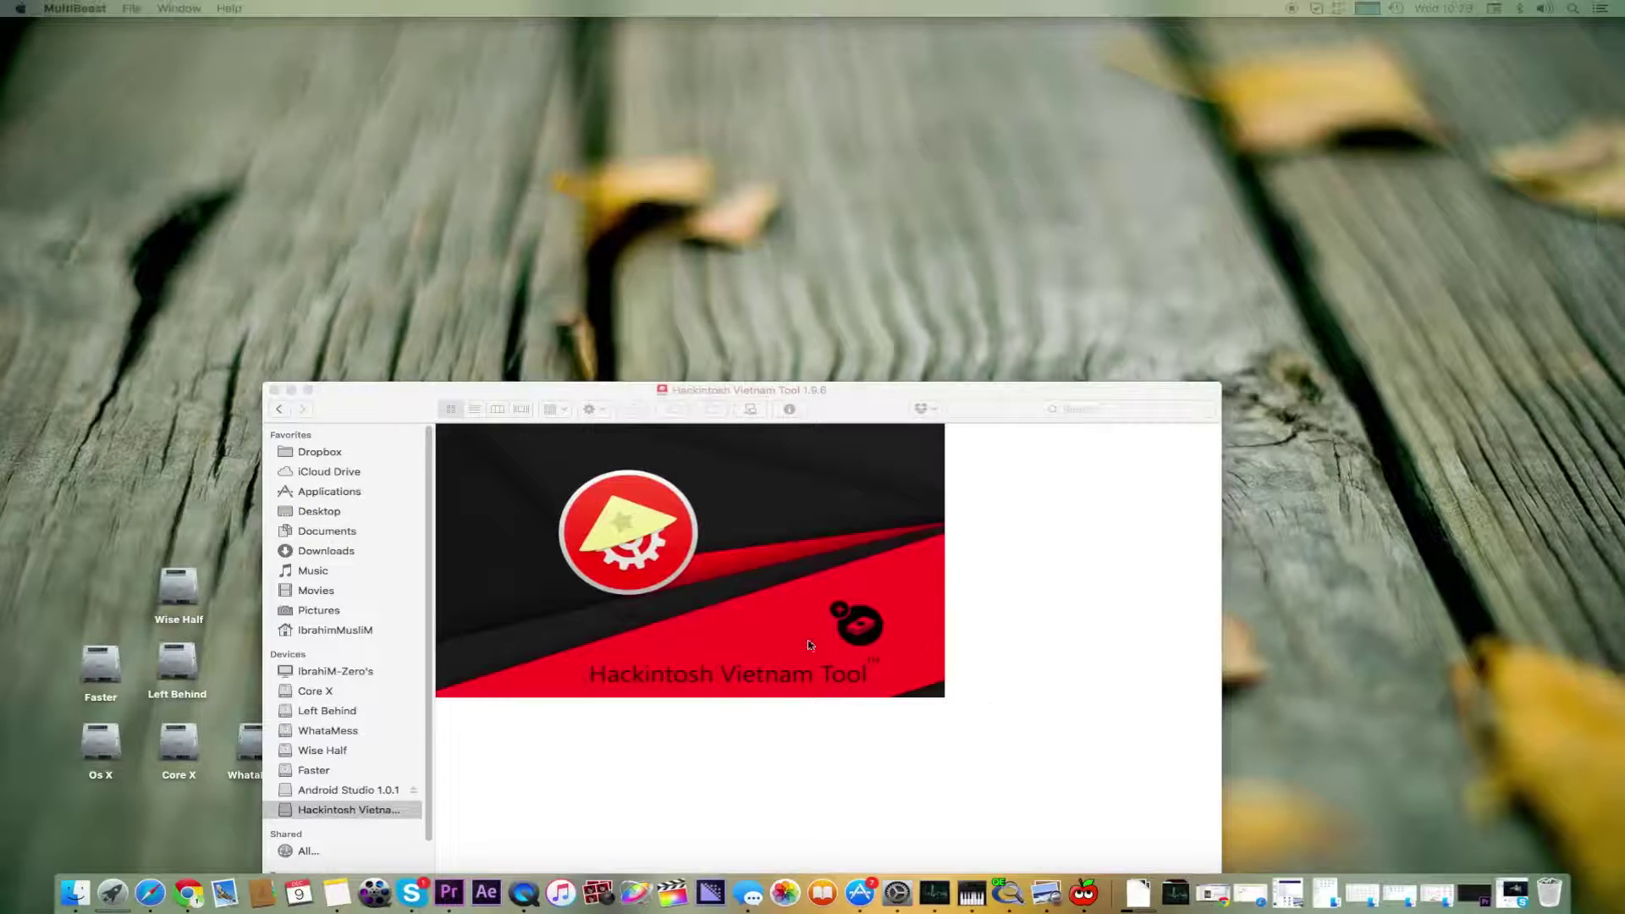
double_click(676, 536)
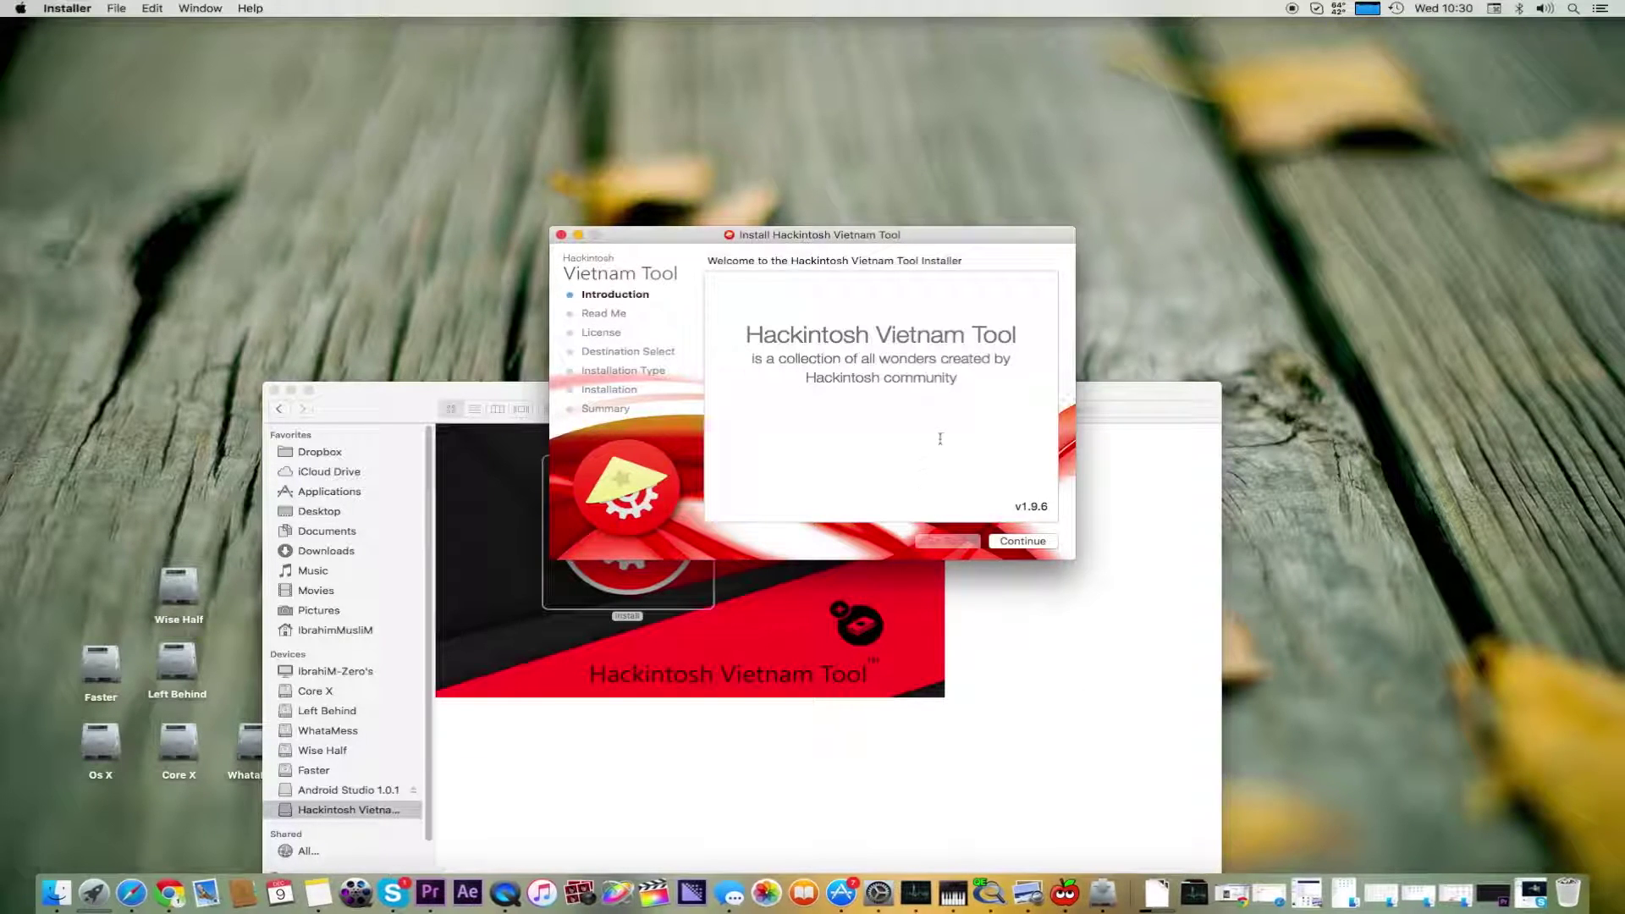
- Advance past the Introduction and Read Me pages and agree to the Hackintosh Vietnam Tool license
left_click(1017, 546)
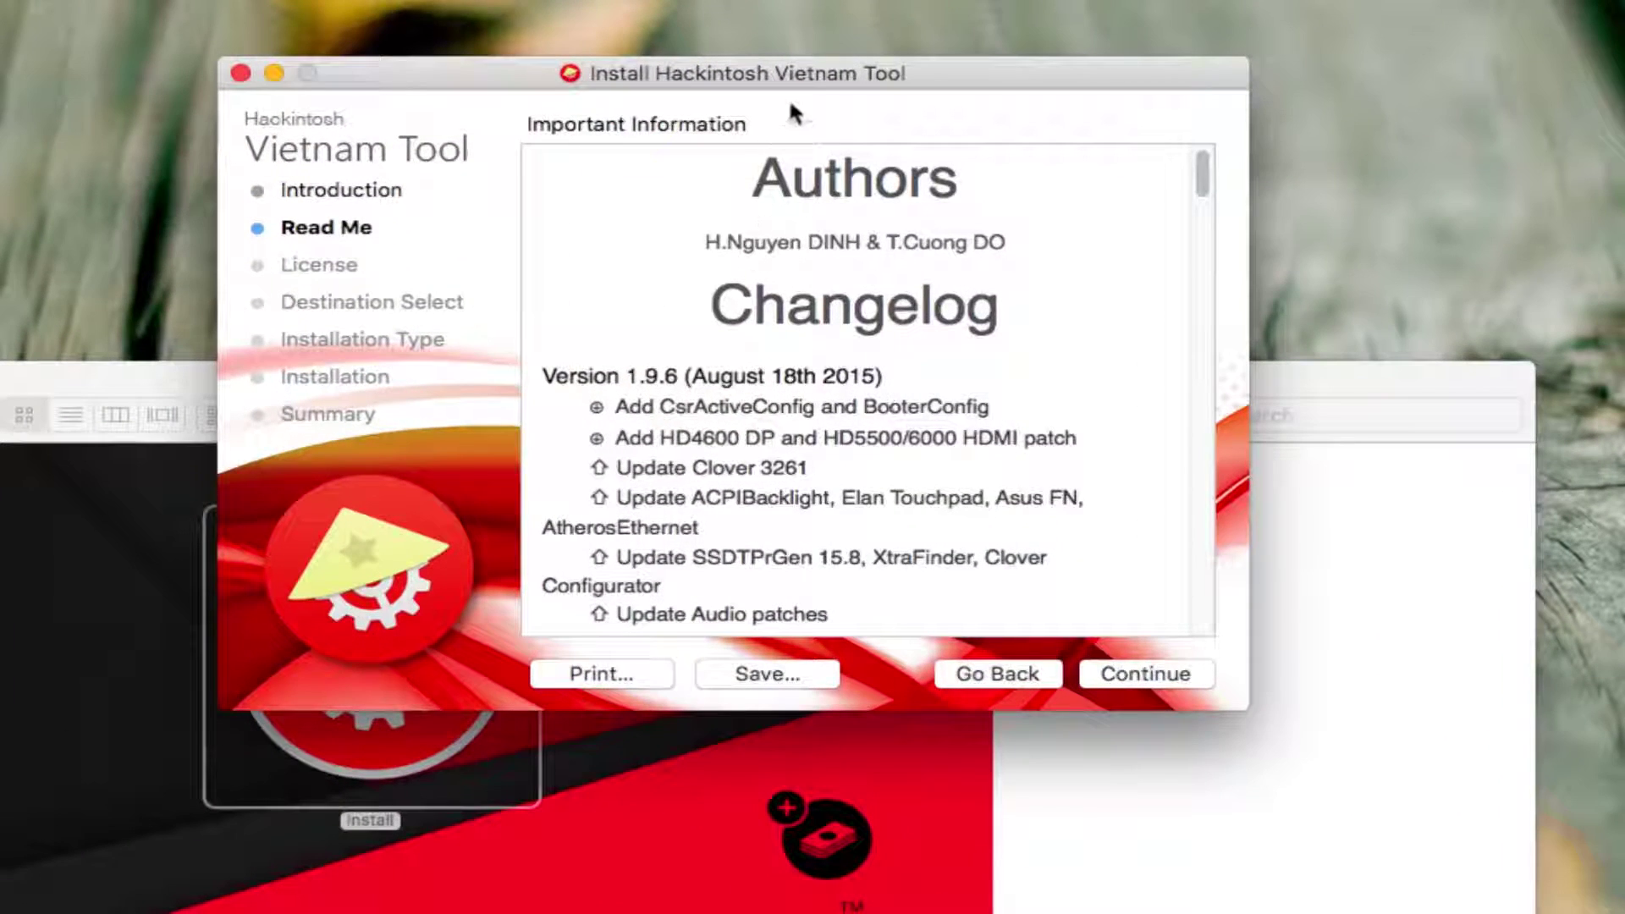
left_click_drag(784, 64, 838, 123)
left_click(1239, 734)
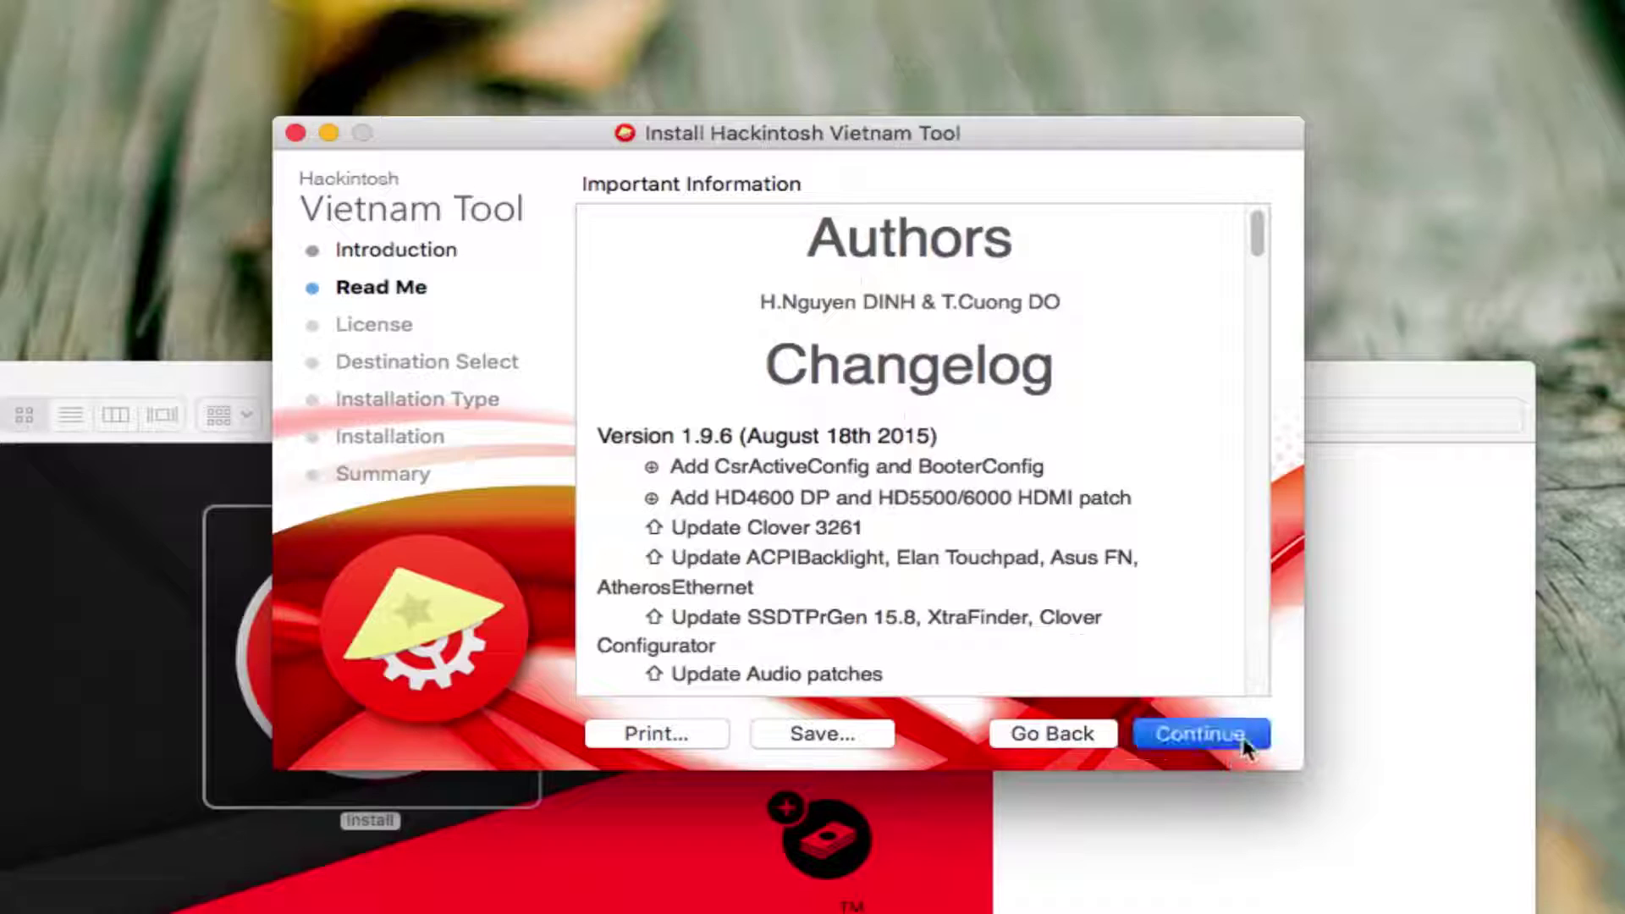
left_click(1241, 733)
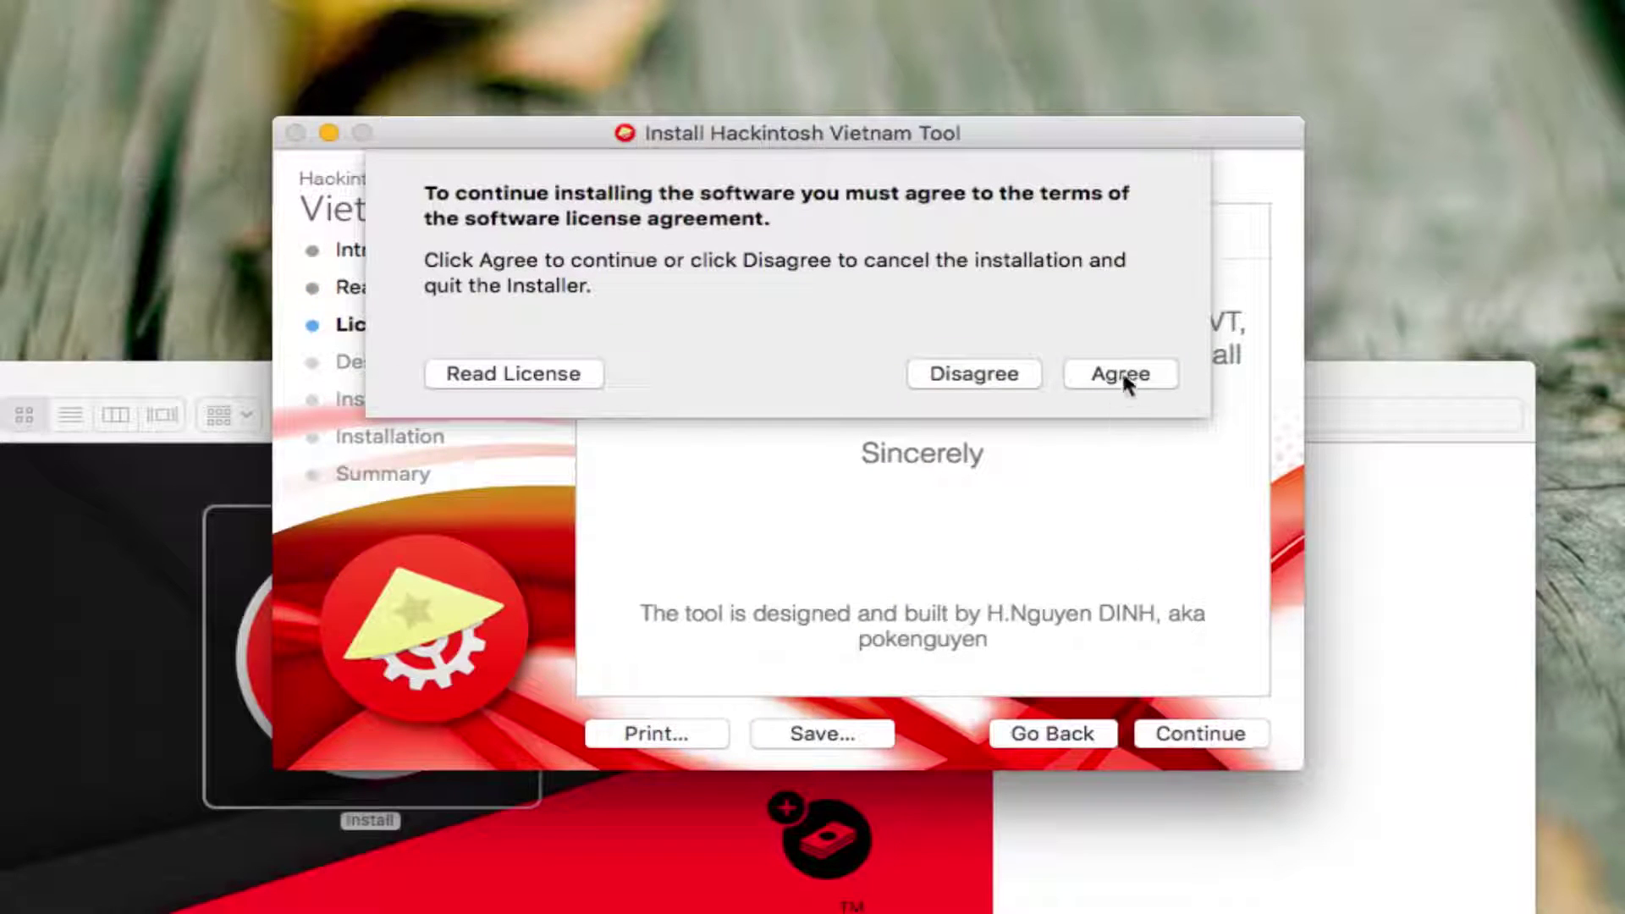
left_click(1121, 373)
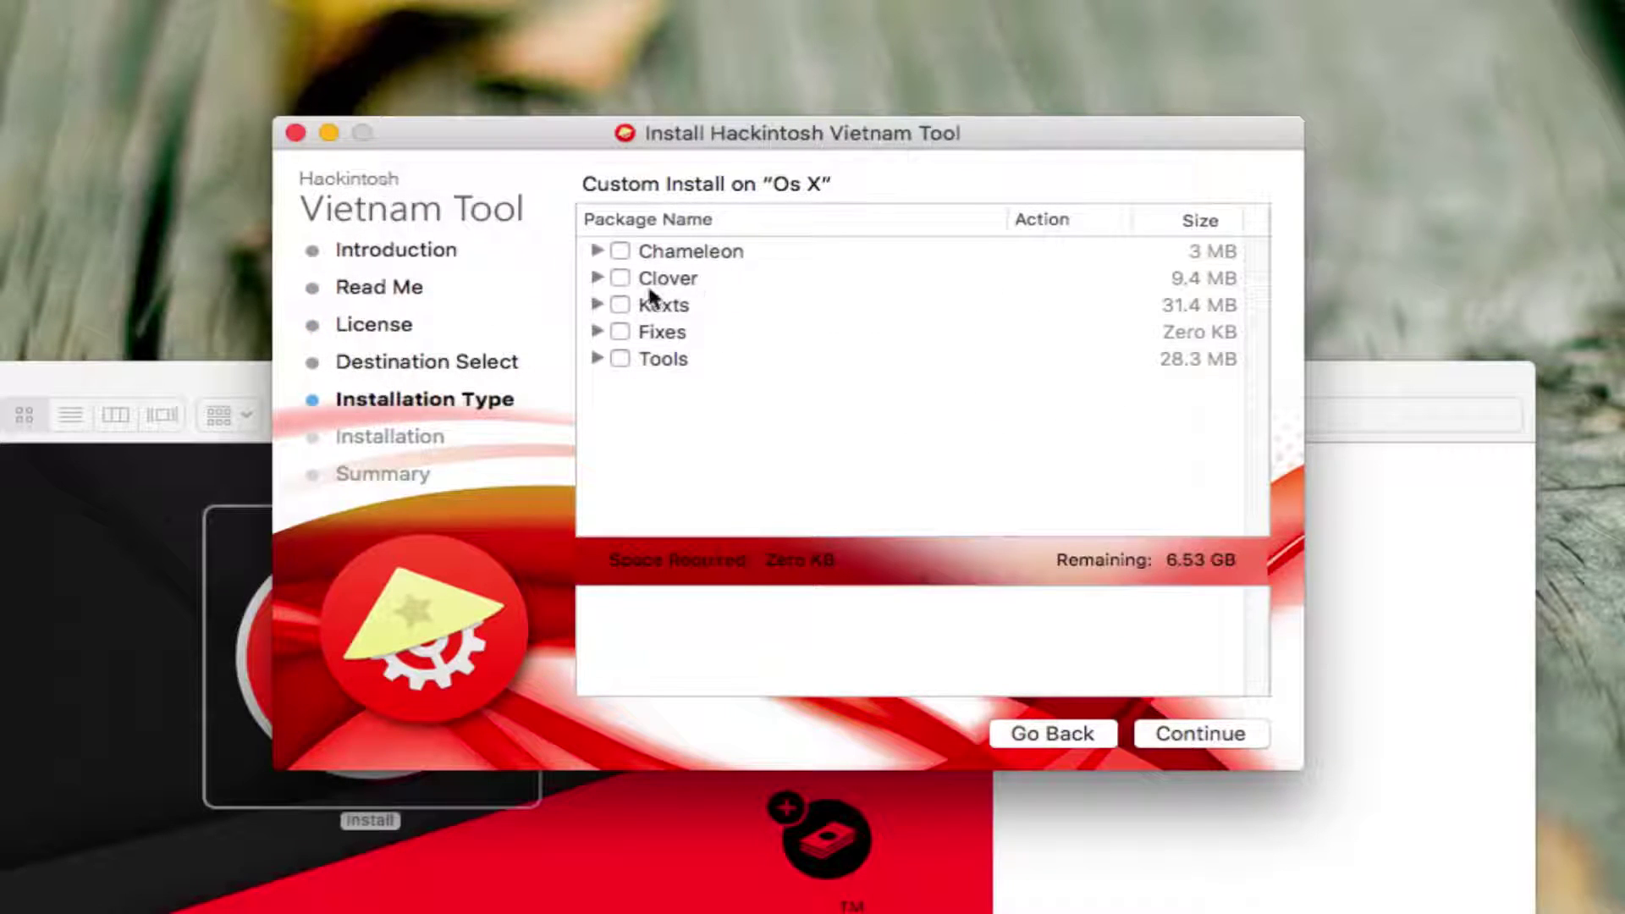
- Expand Kexts > USB 3.0 and leave all four USB 3.0 kexts unticked
left_click(598, 304)
scroll(686, 394, "down", 2)
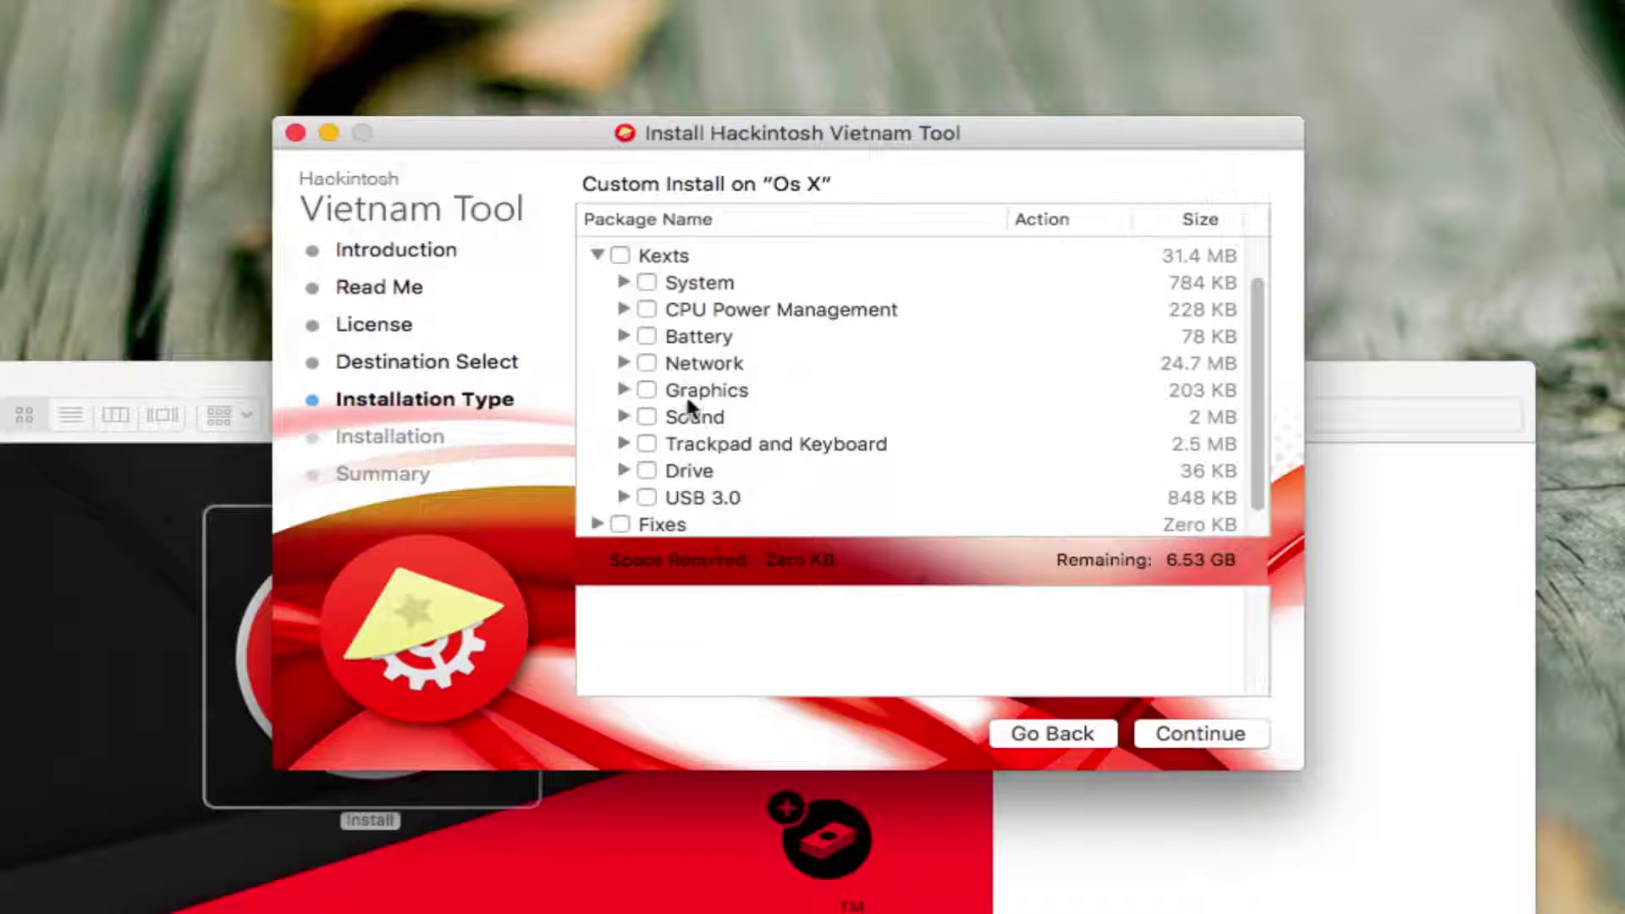
left_click(647, 495)
left_click(623, 495)
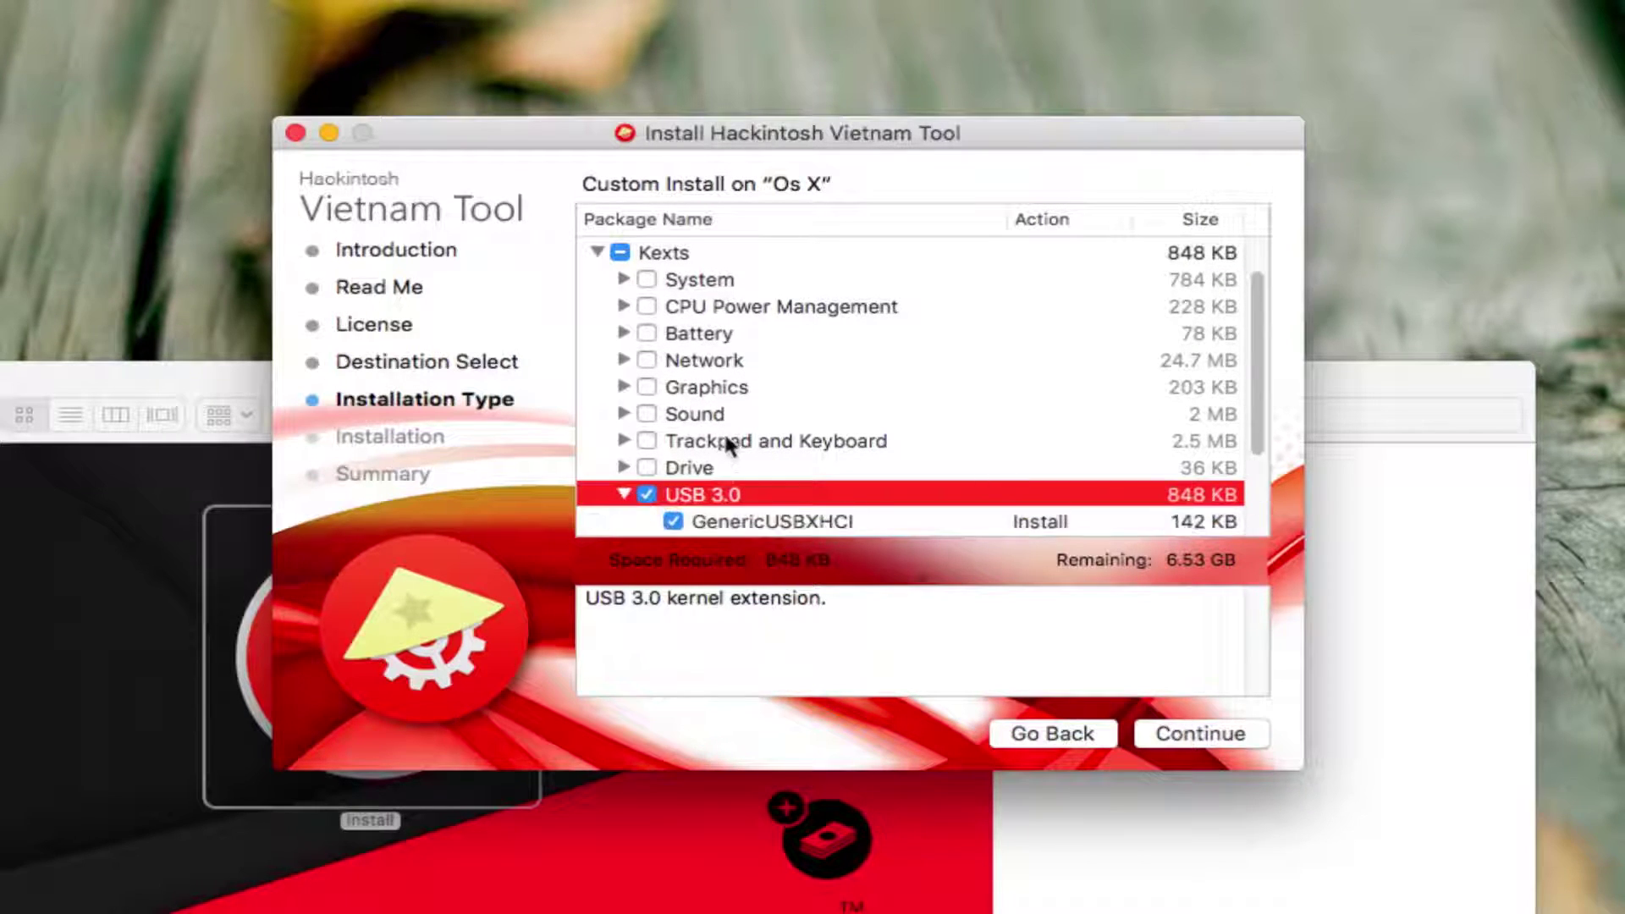
scroll(724, 430, "down", 3)
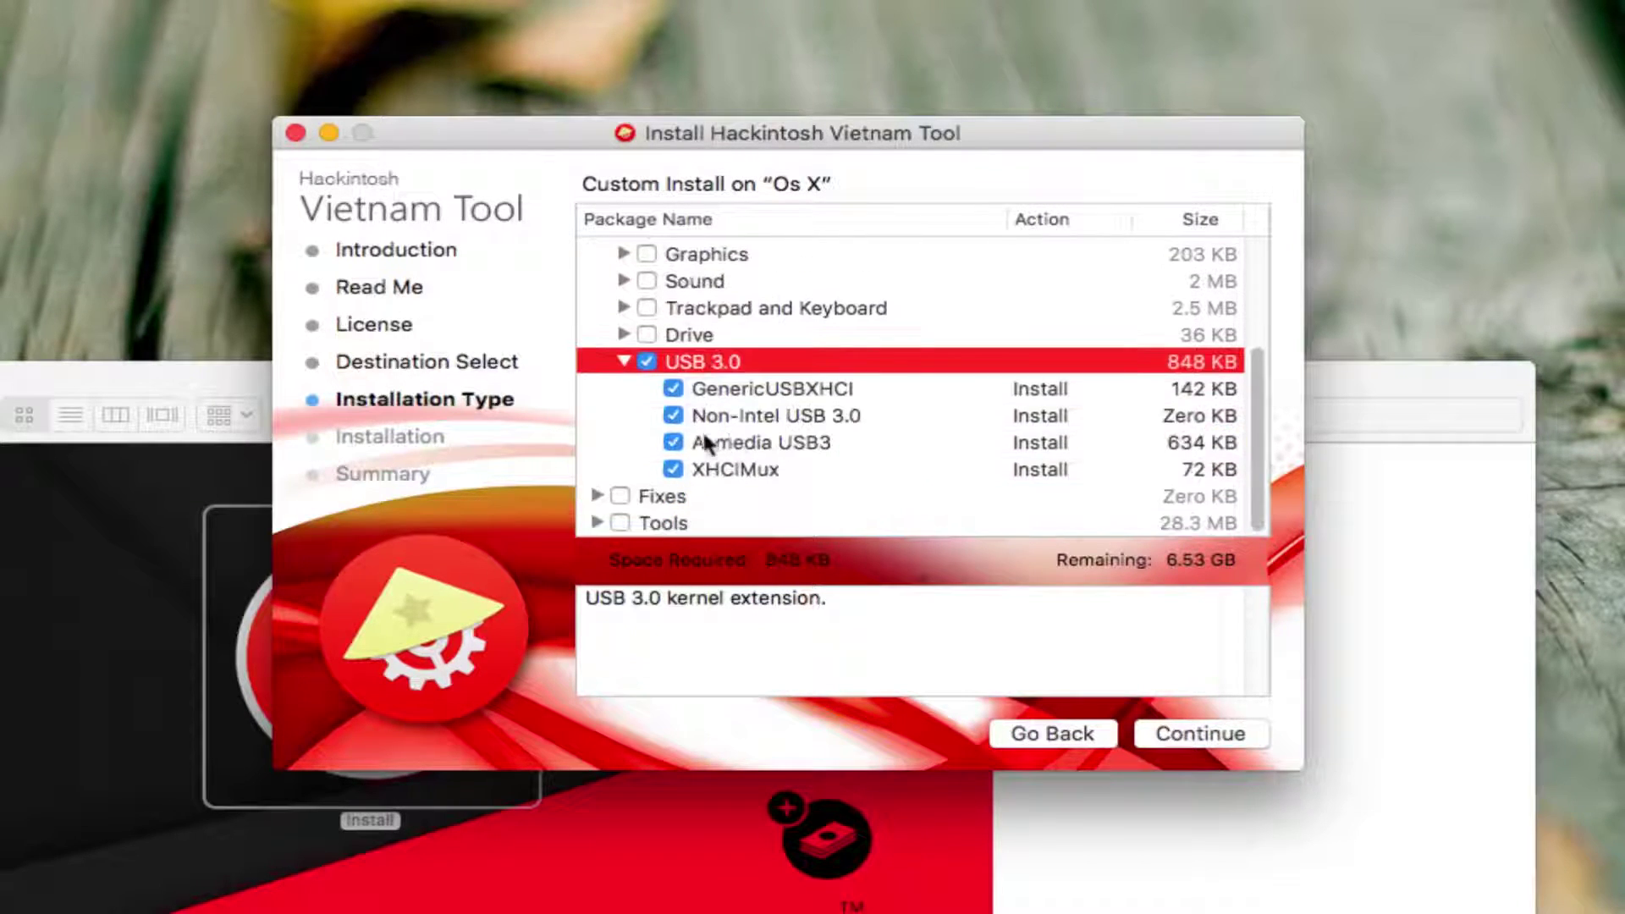
left_click(647, 362)
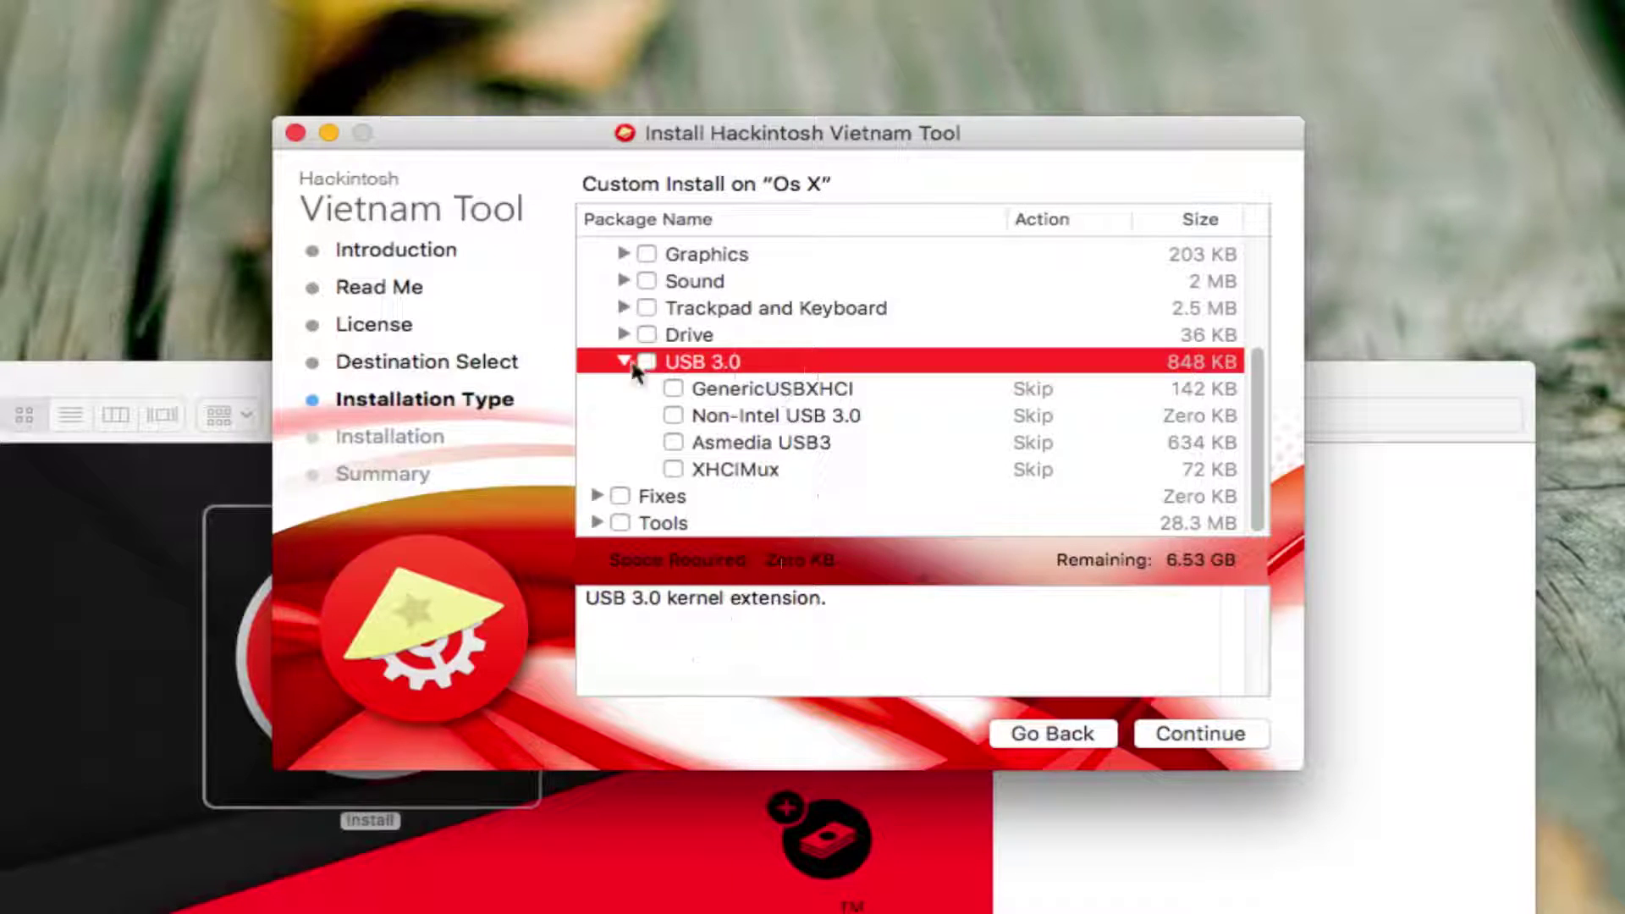
- Read the GenericUSBXHCI, Non-Intel USB 3.0, Asmedia USB3 and XHCIMux package descriptions
left_click(856, 387)
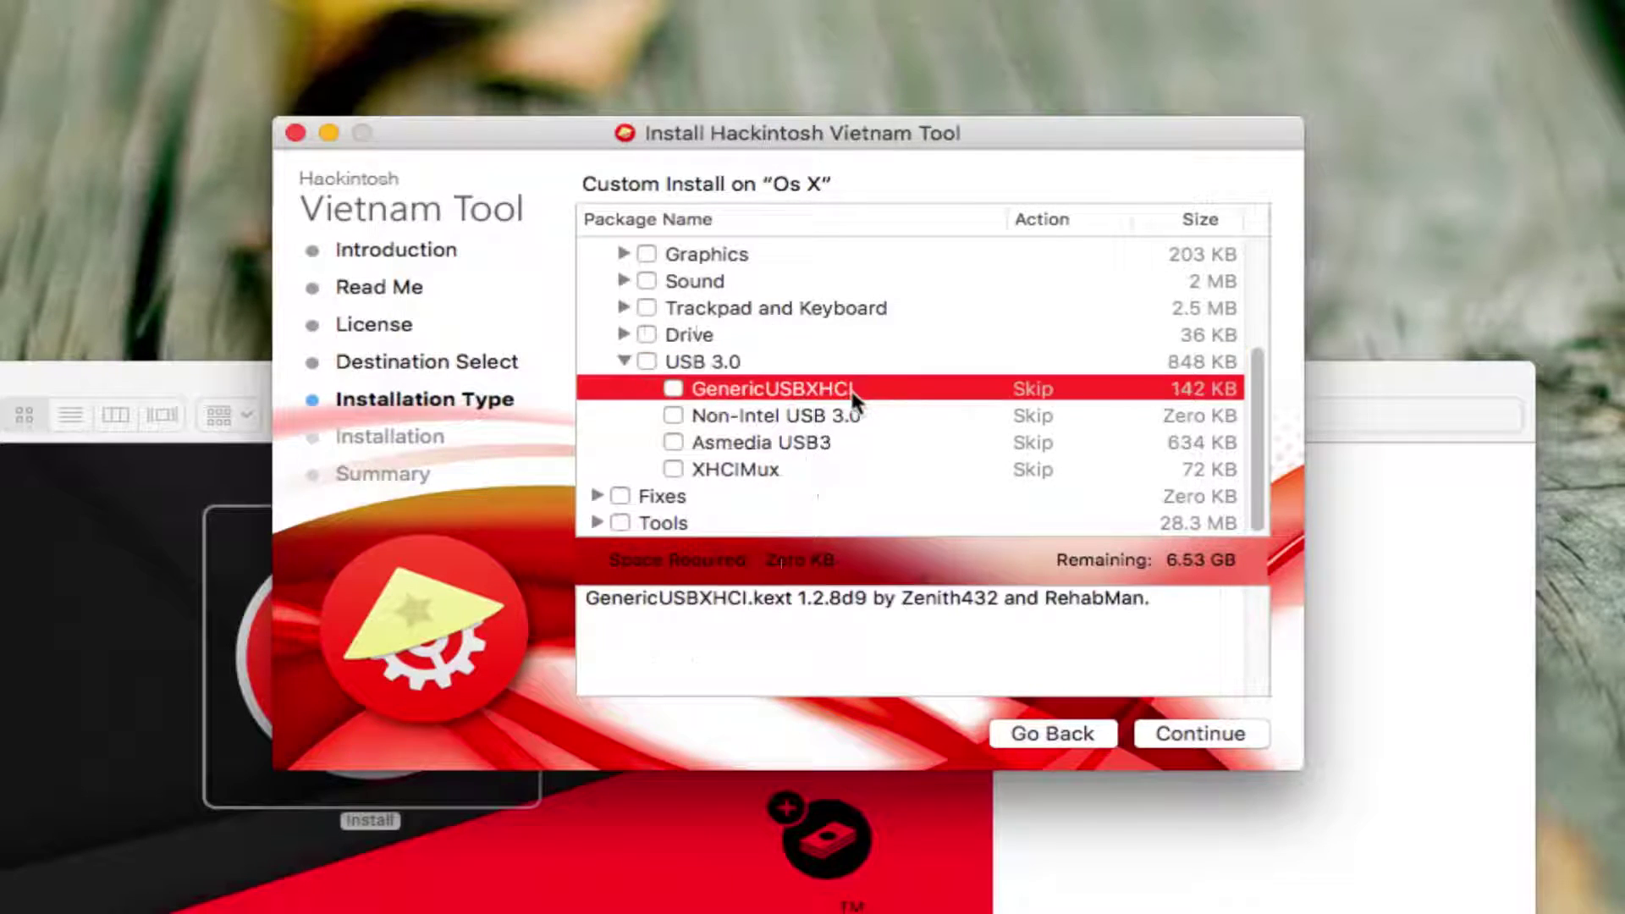
left_click(761, 416)
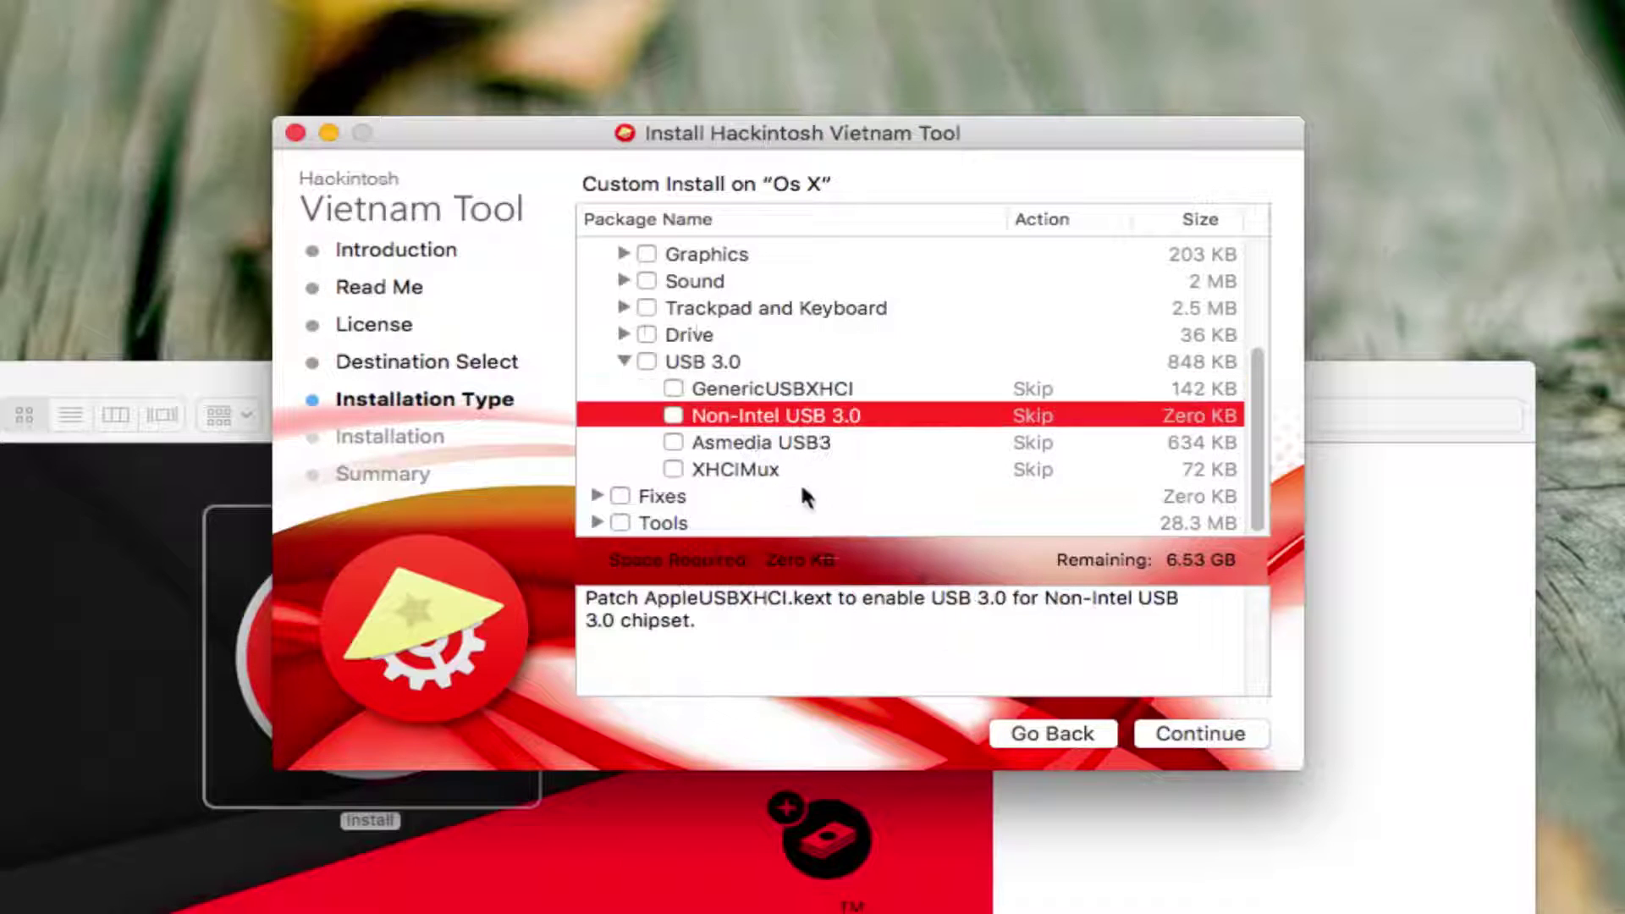
left_click(825, 391)
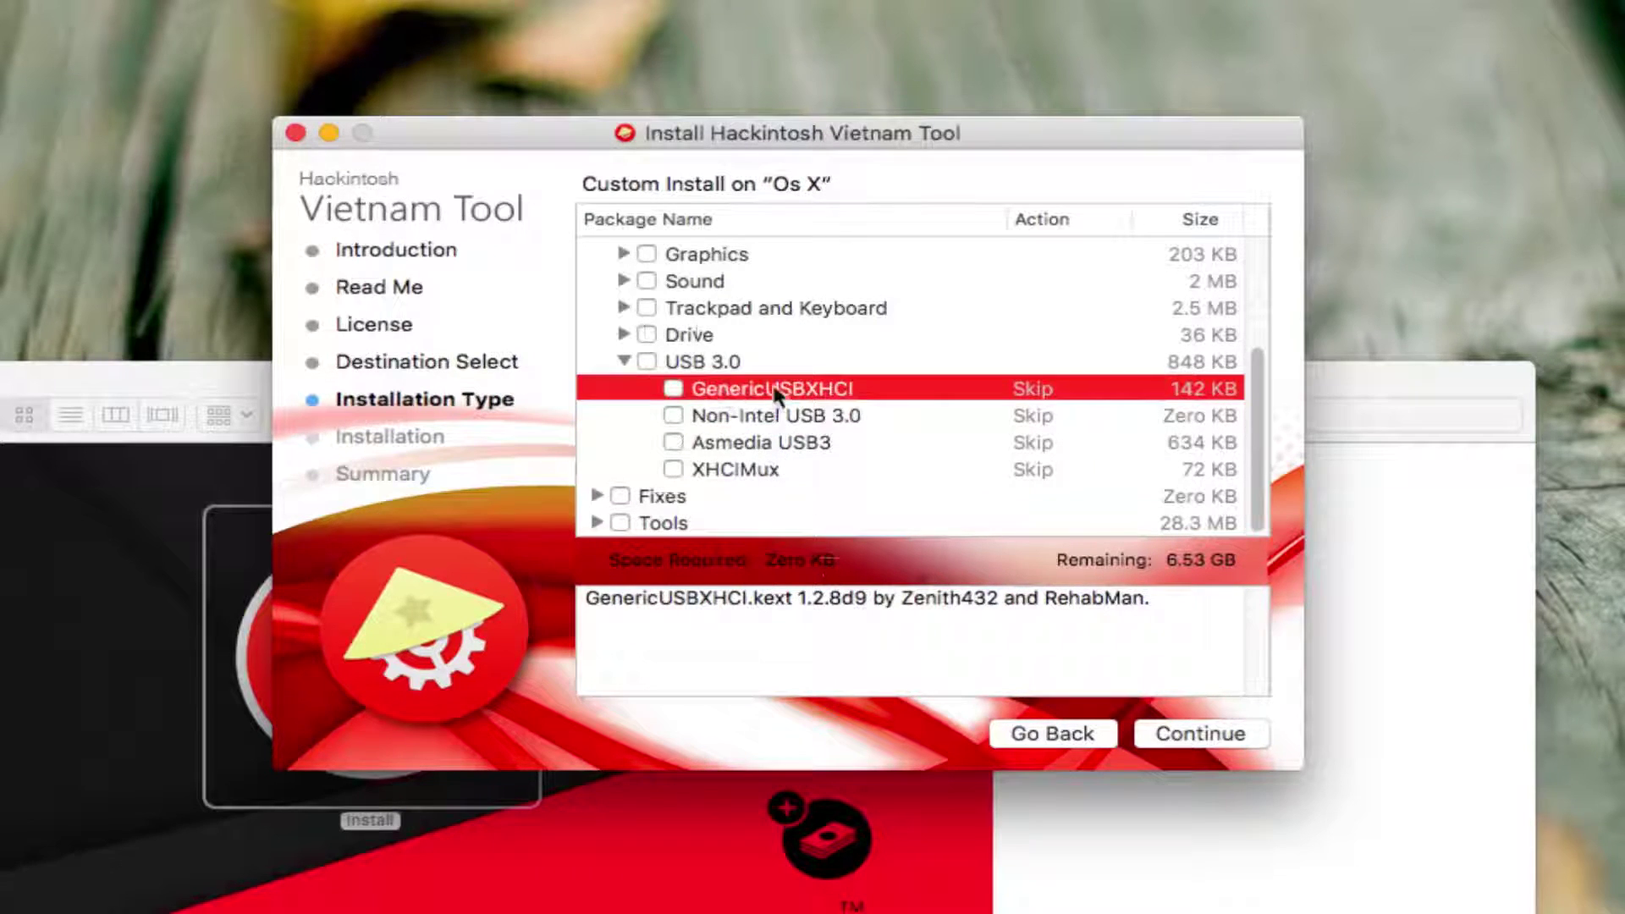
left_click(828, 420)
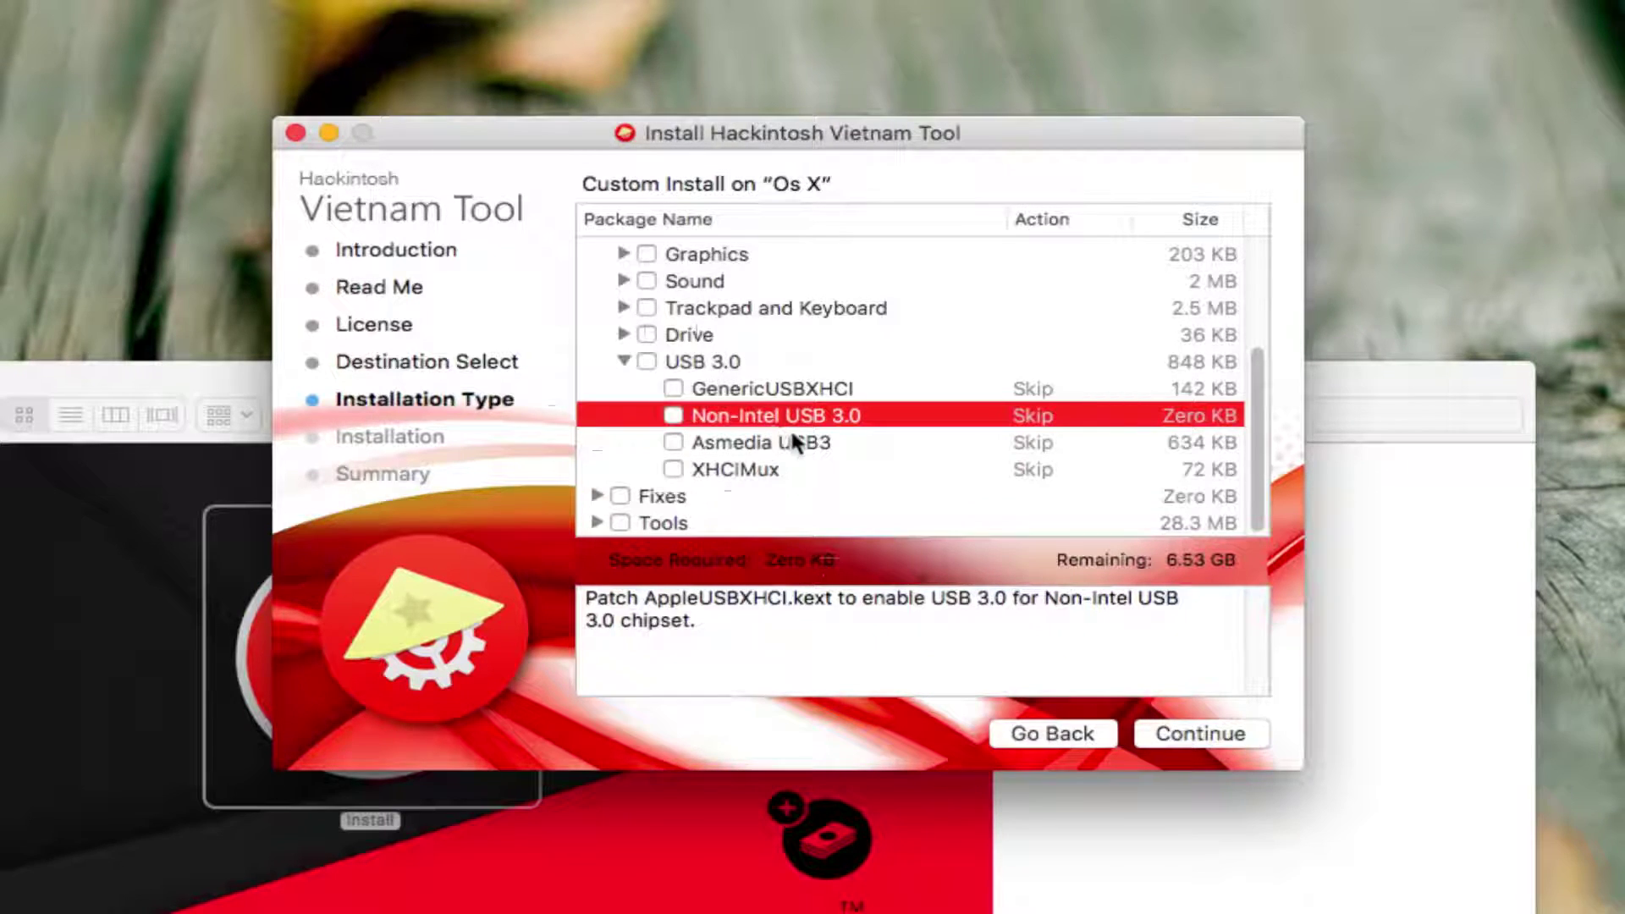
left_click(739, 448)
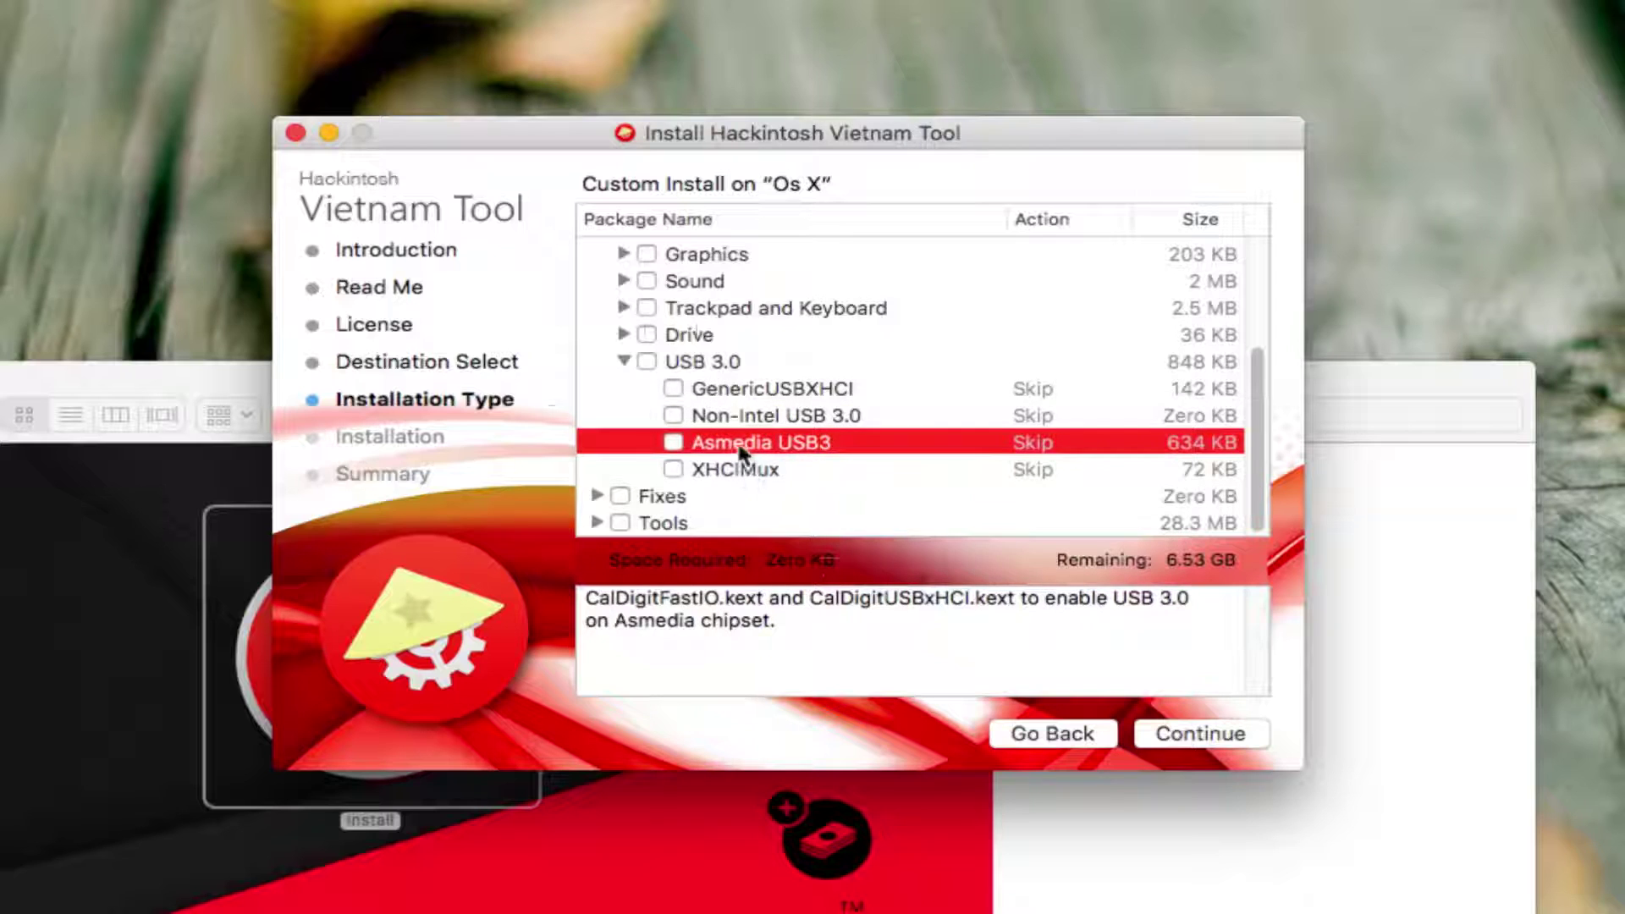
left_click(804, 471)
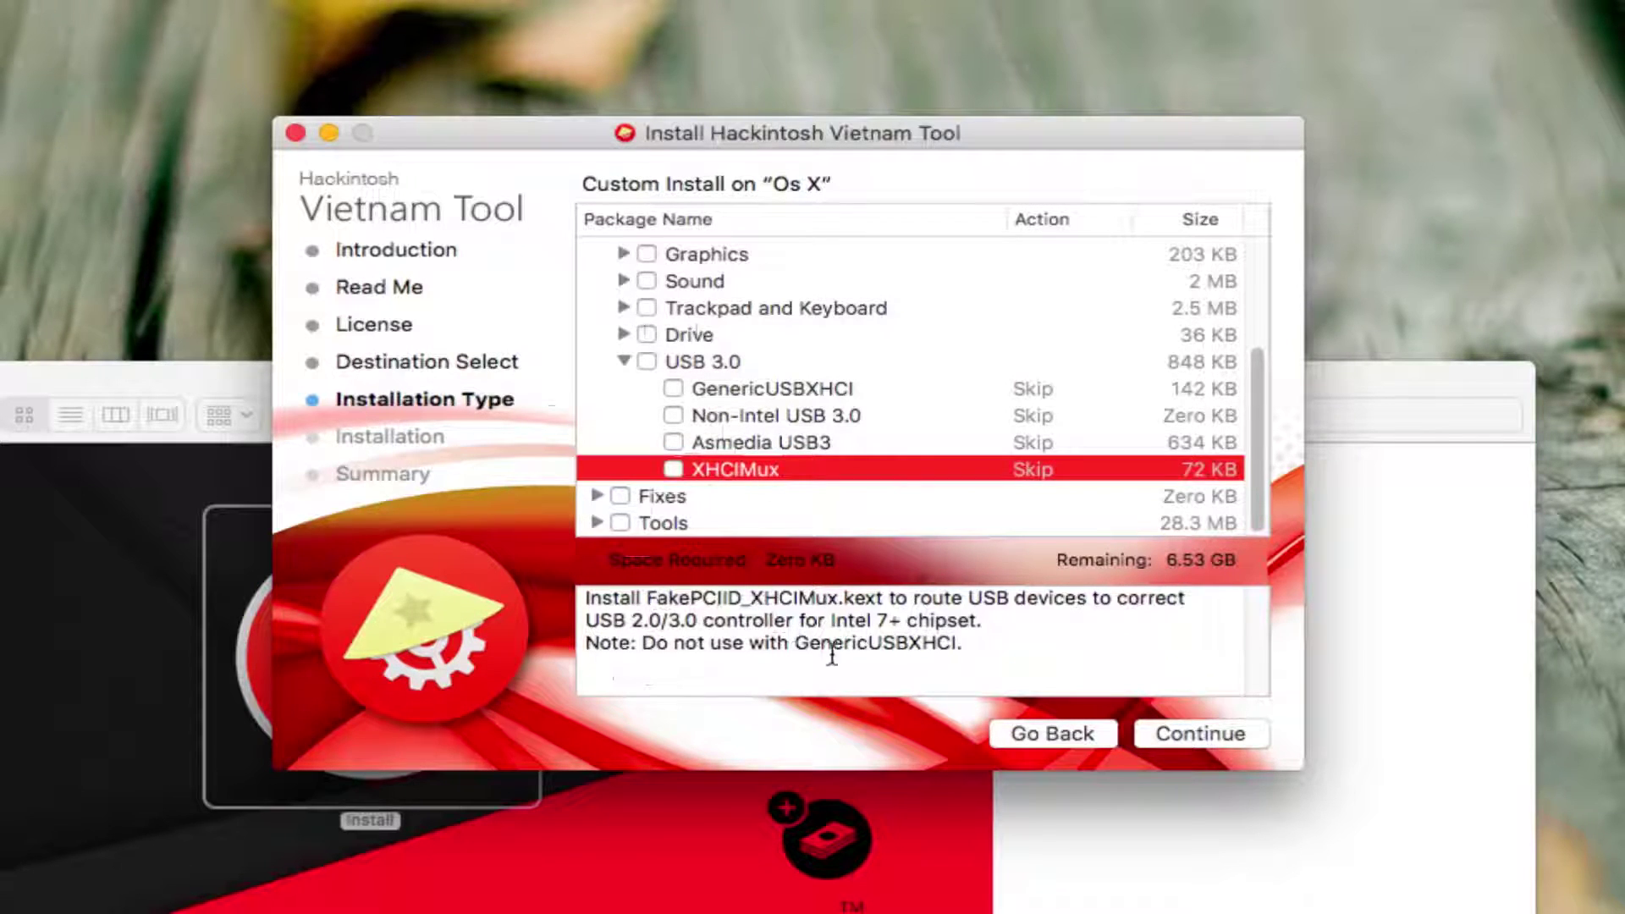
left_click_drag(1011, 654, 592, 599)
left_click(702, 653)
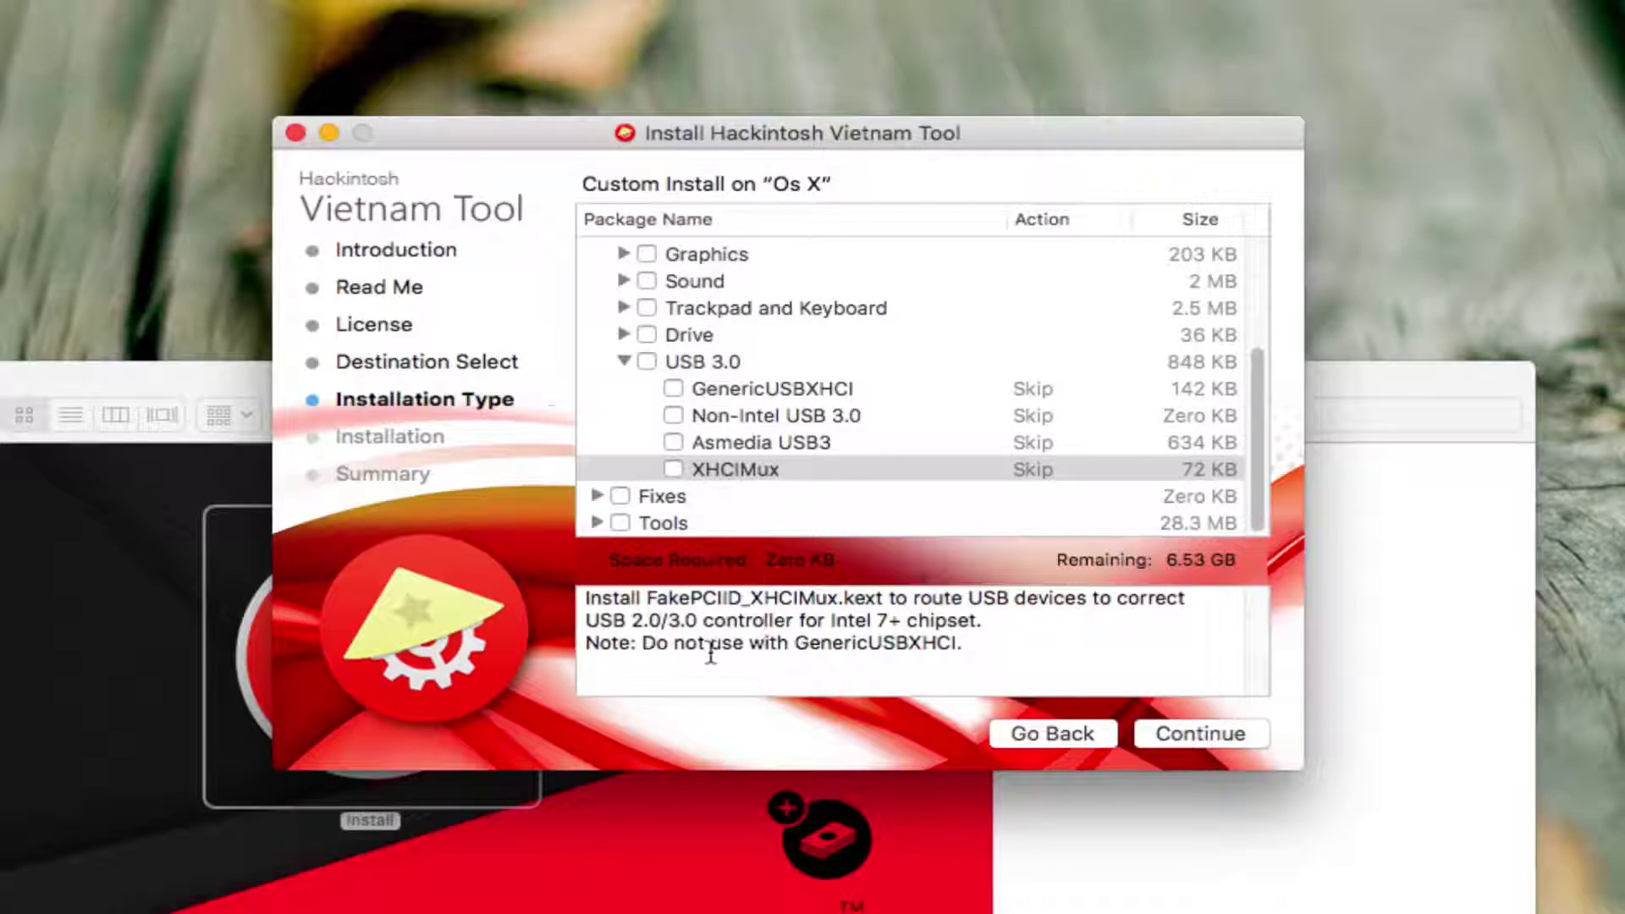
left_click_drag(990, 665, 662, 594)
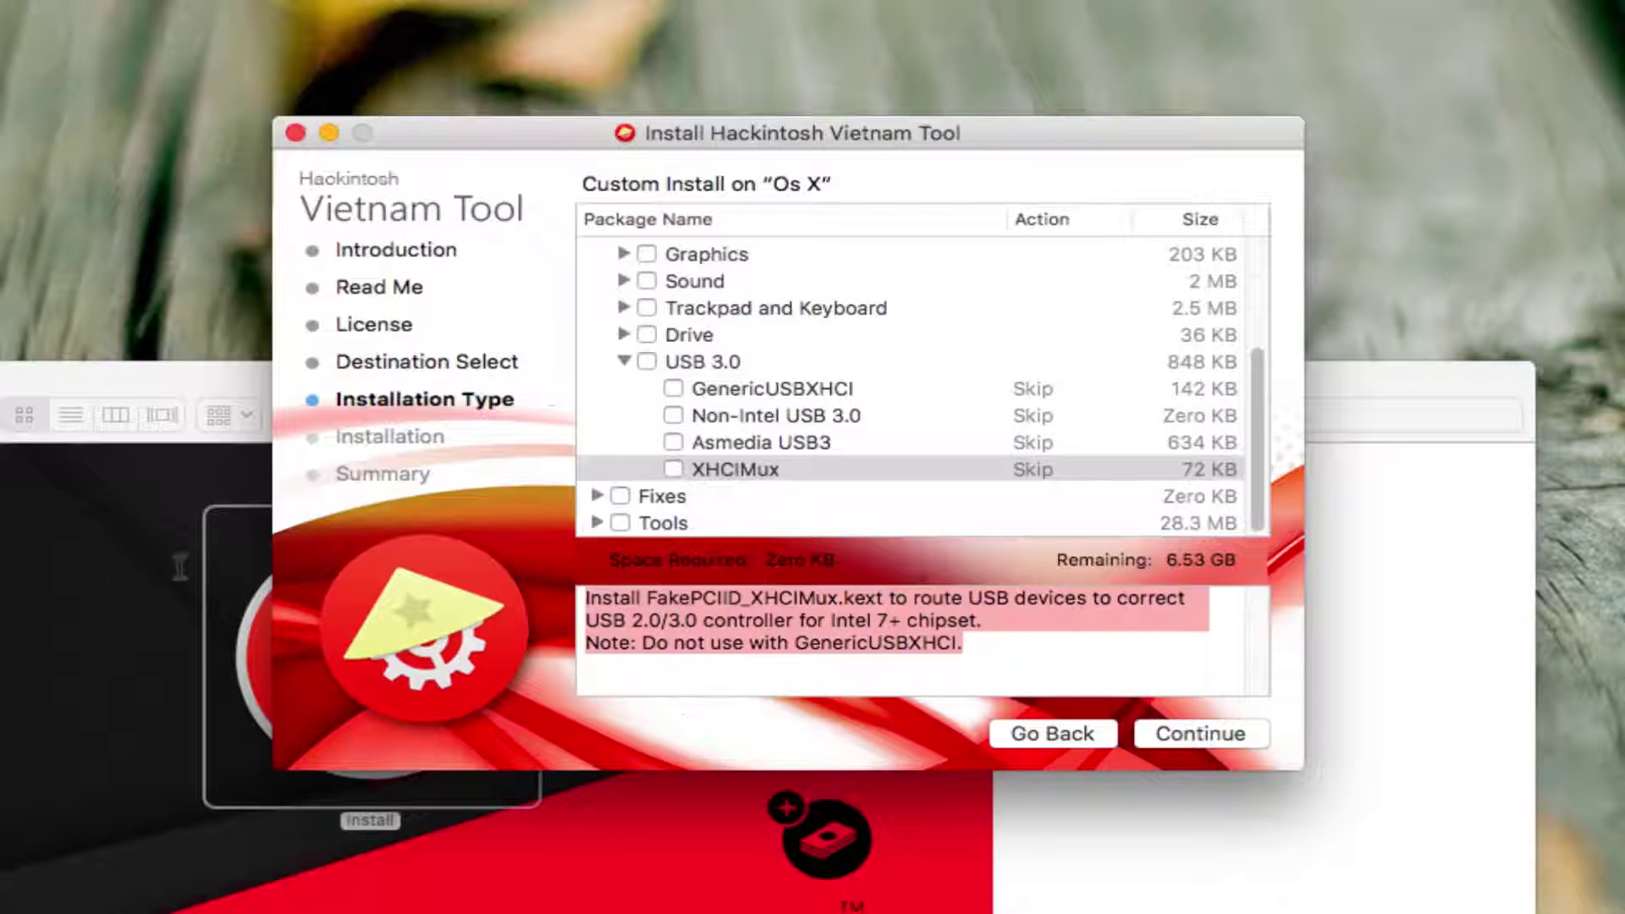
left_click(1094, 663)
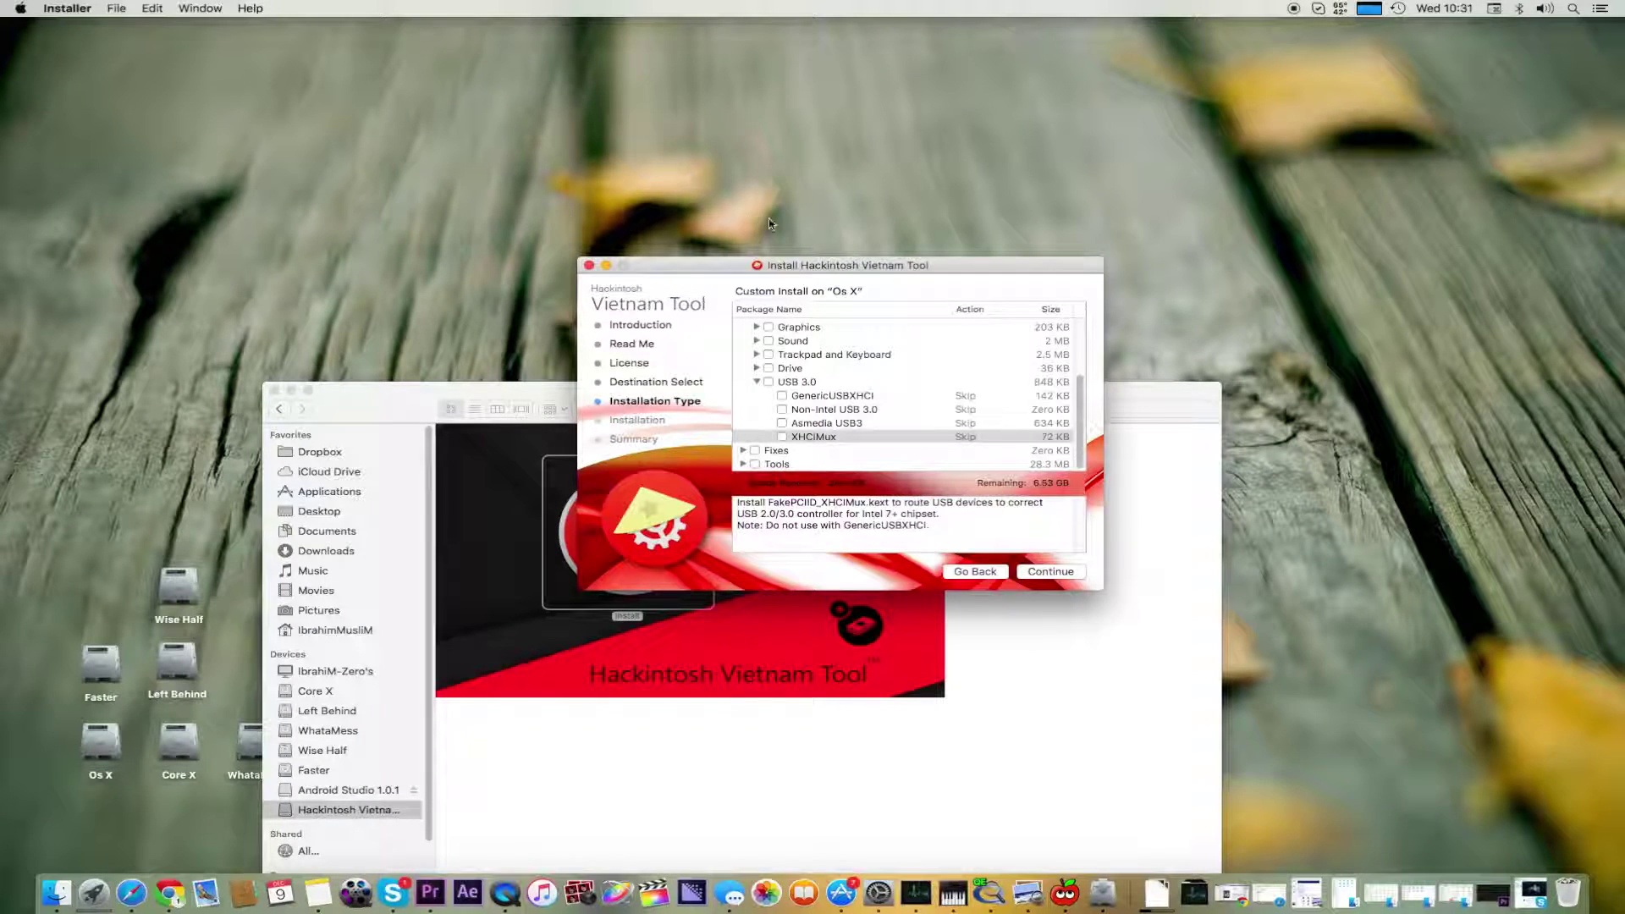
left_click_drag(914, 264, 960, 267)
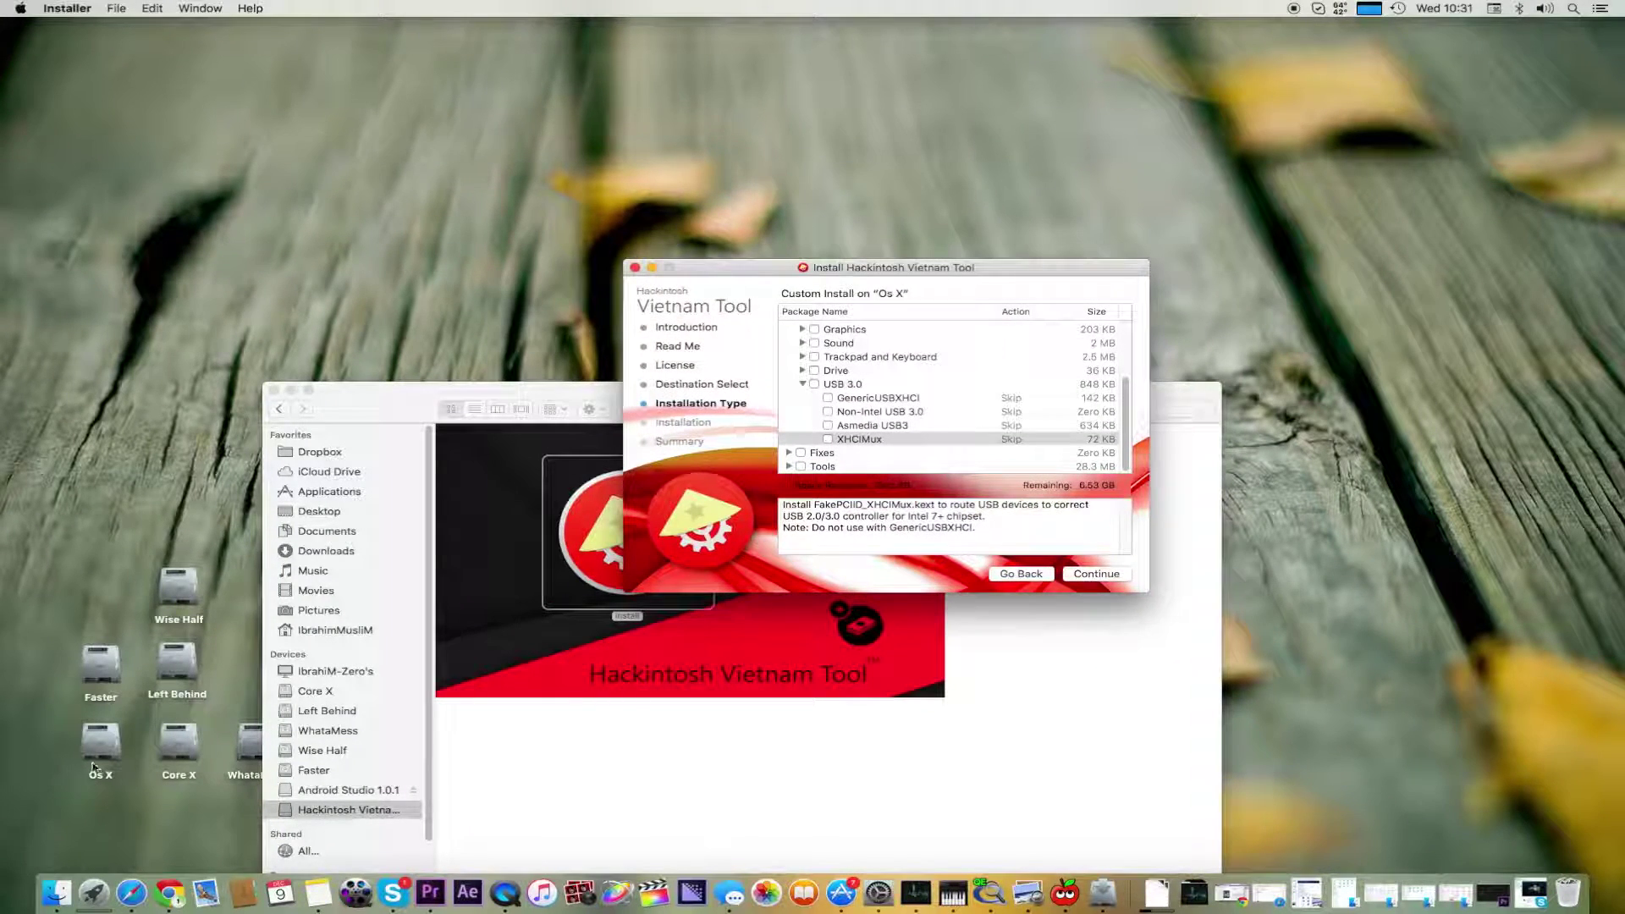
- Open the Os X drive in Finder and bring up Go to Folder for System/Library/Extensions
double_click(117, 742)
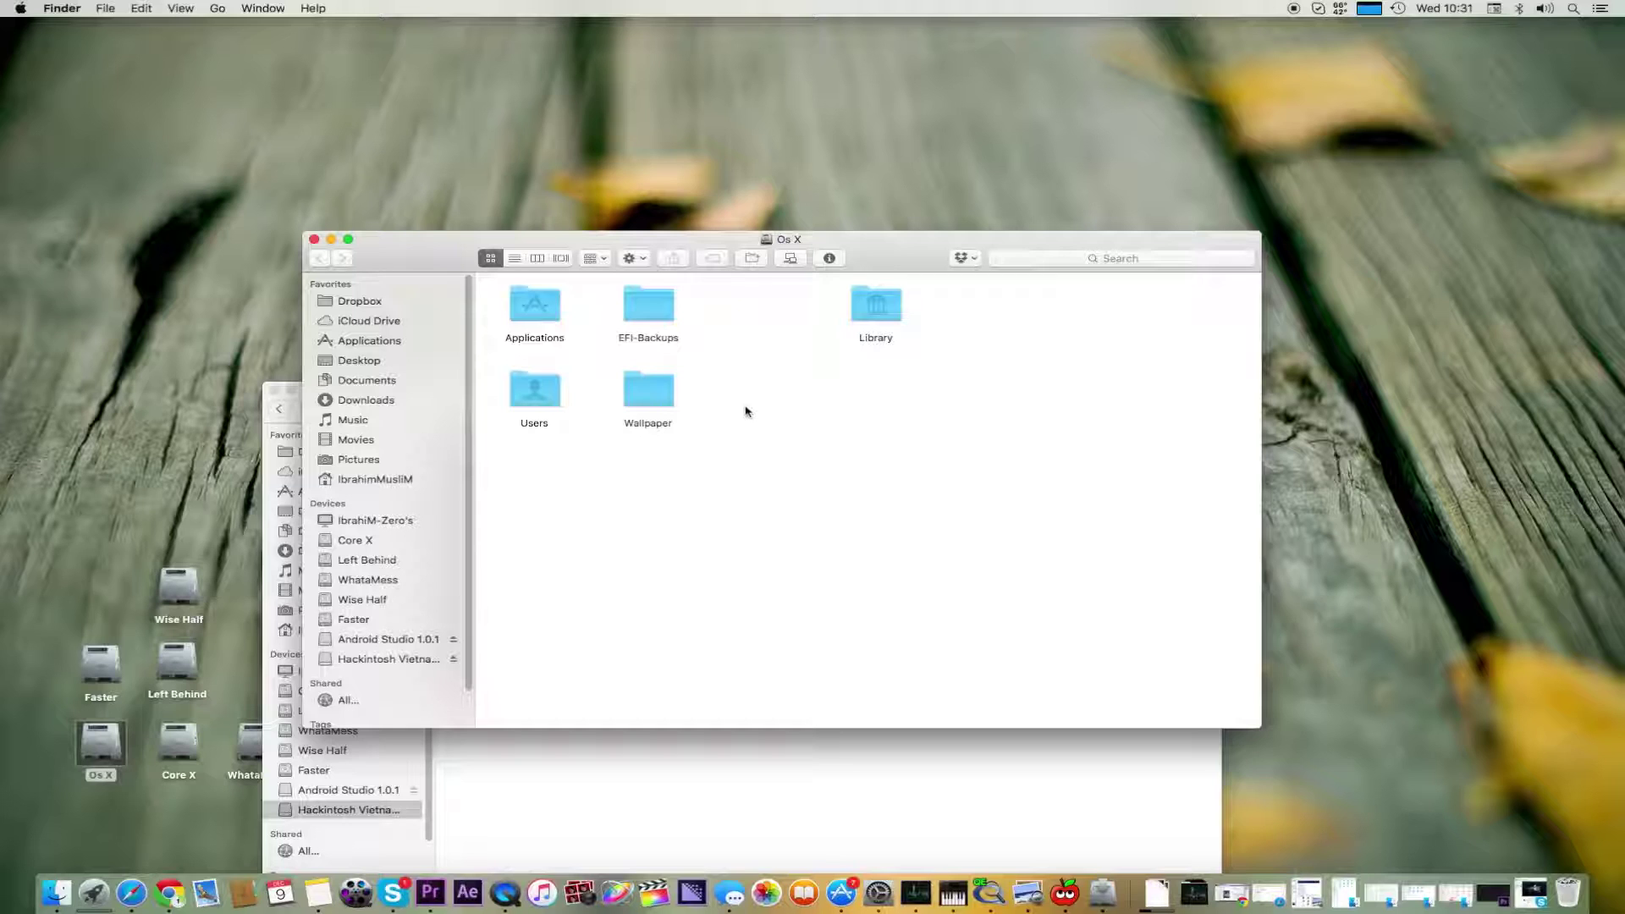
left_click_drag(895, 238, 928, 187)
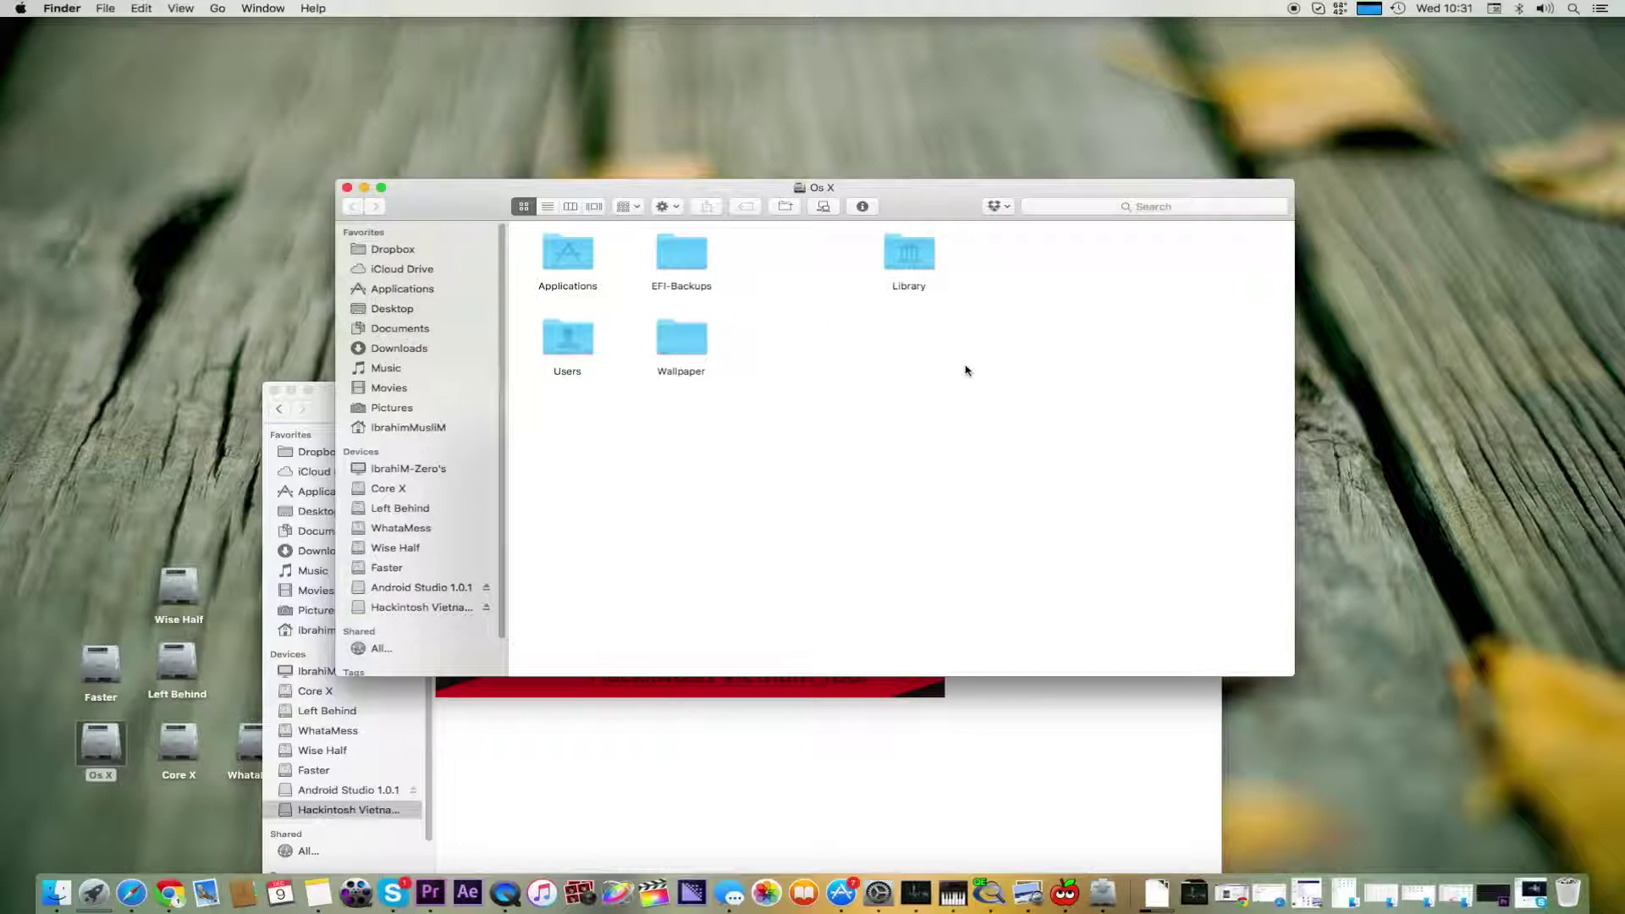
key("super+space")
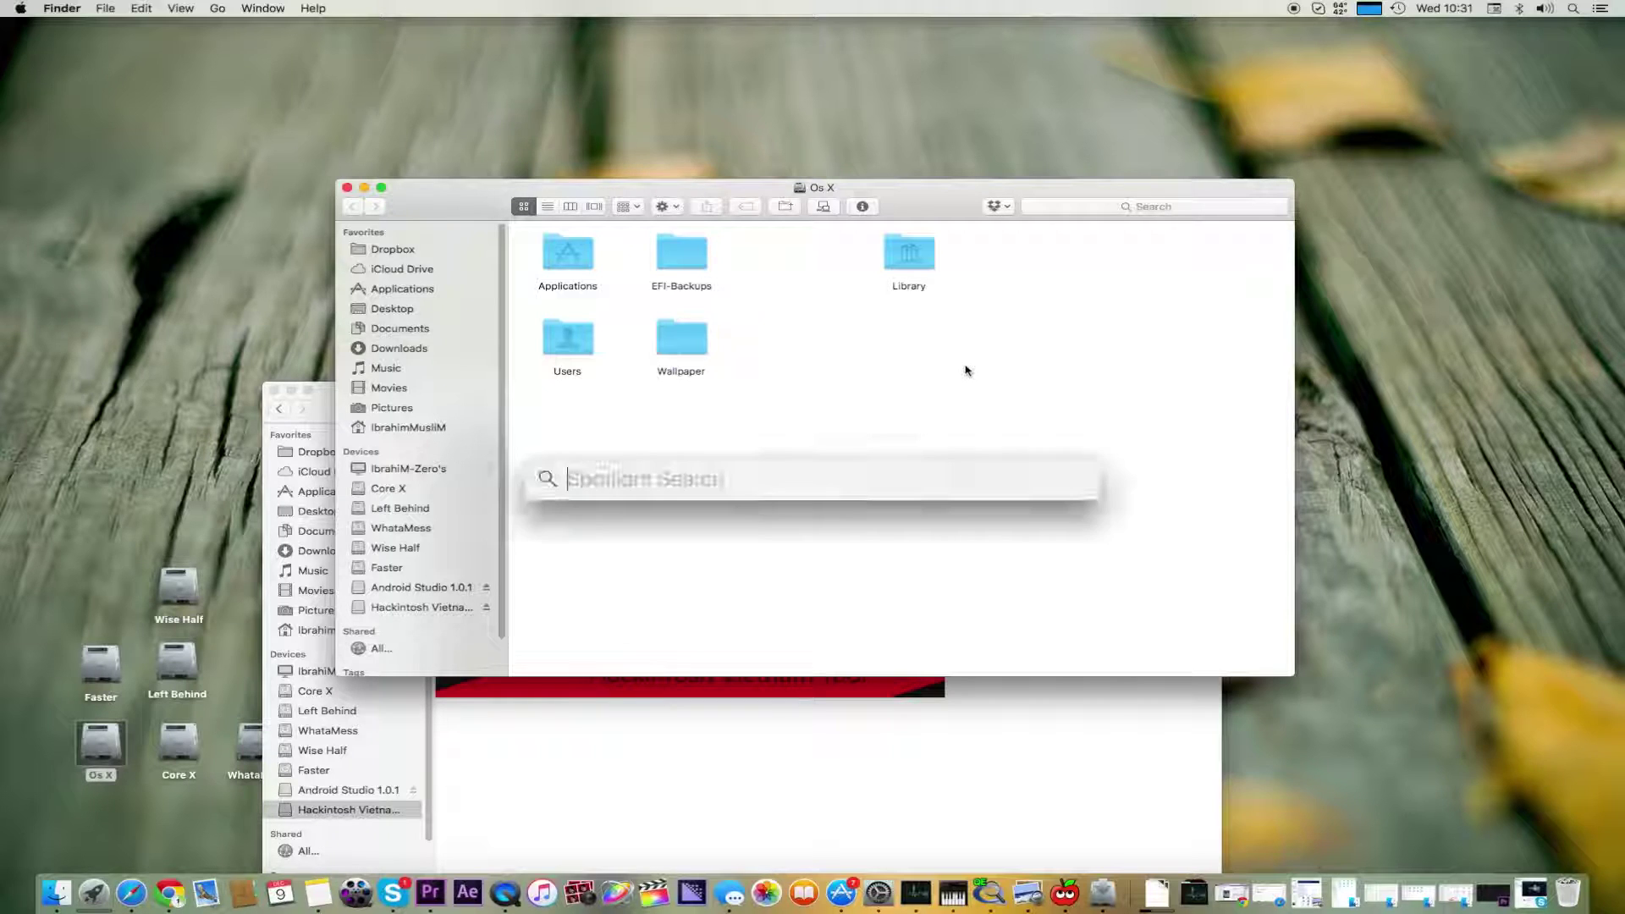
key("Escape")
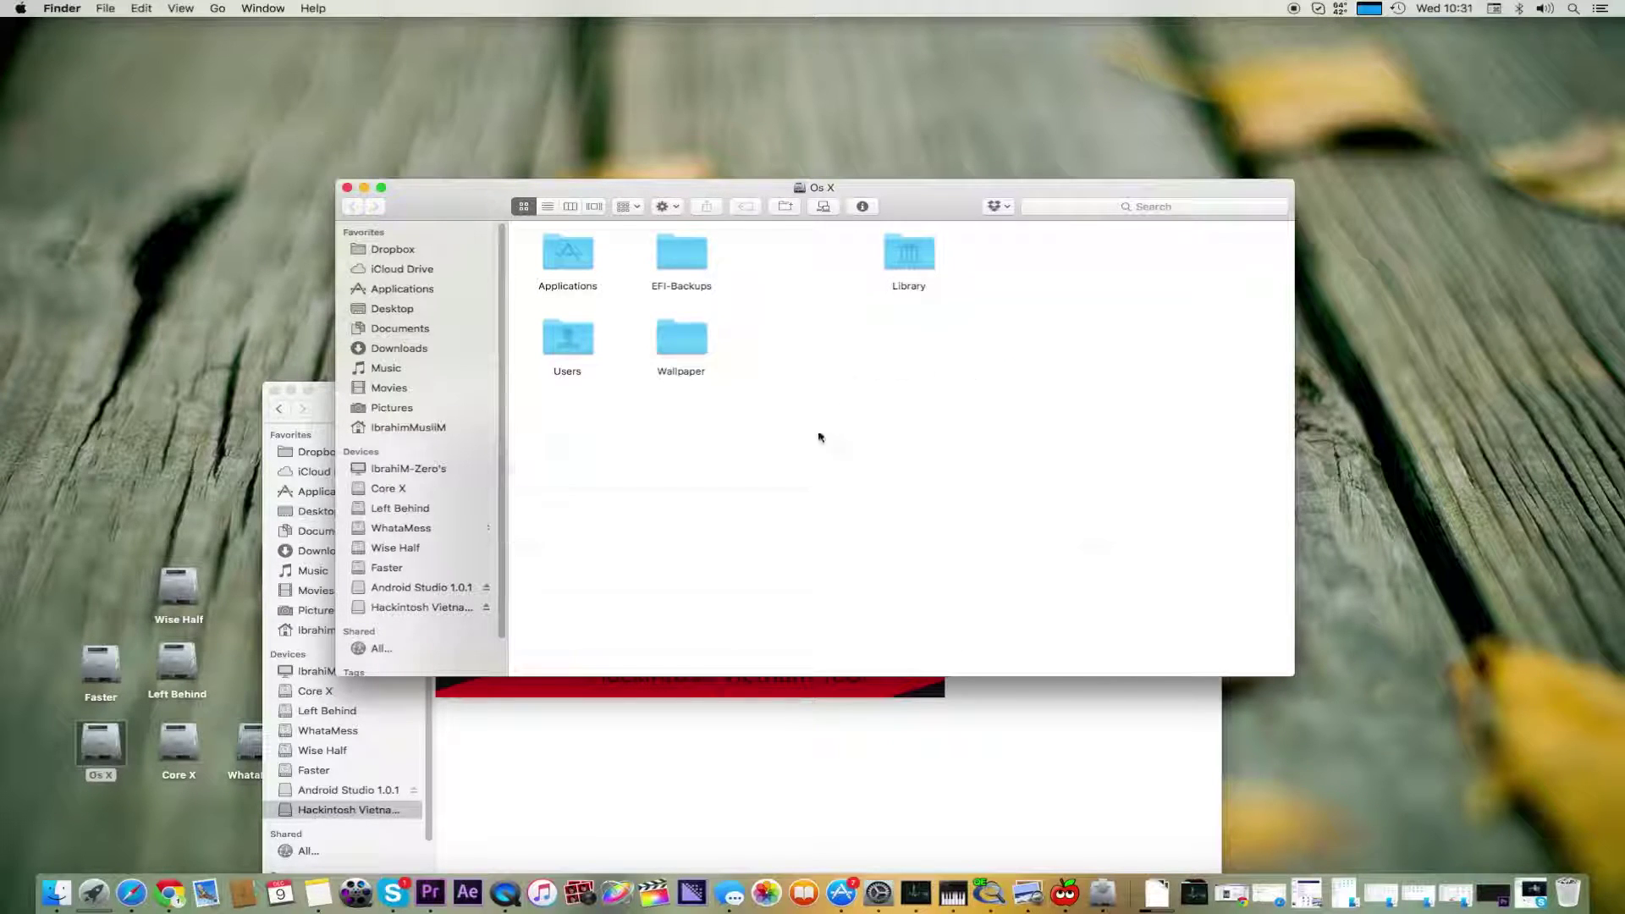
key("super+space")
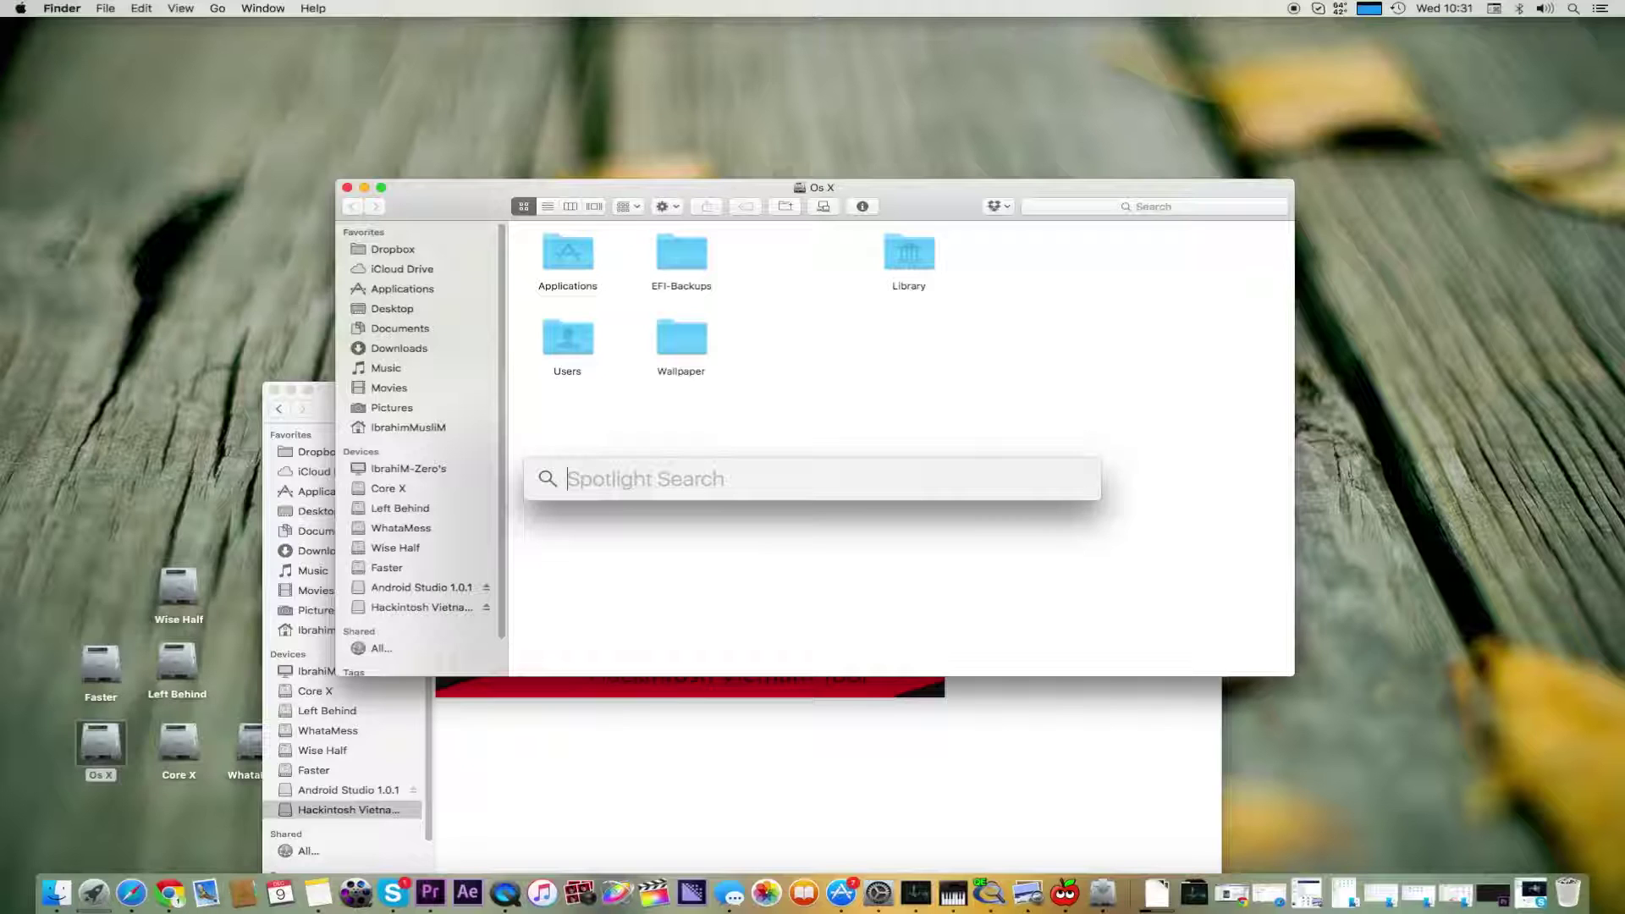
key("Escape")
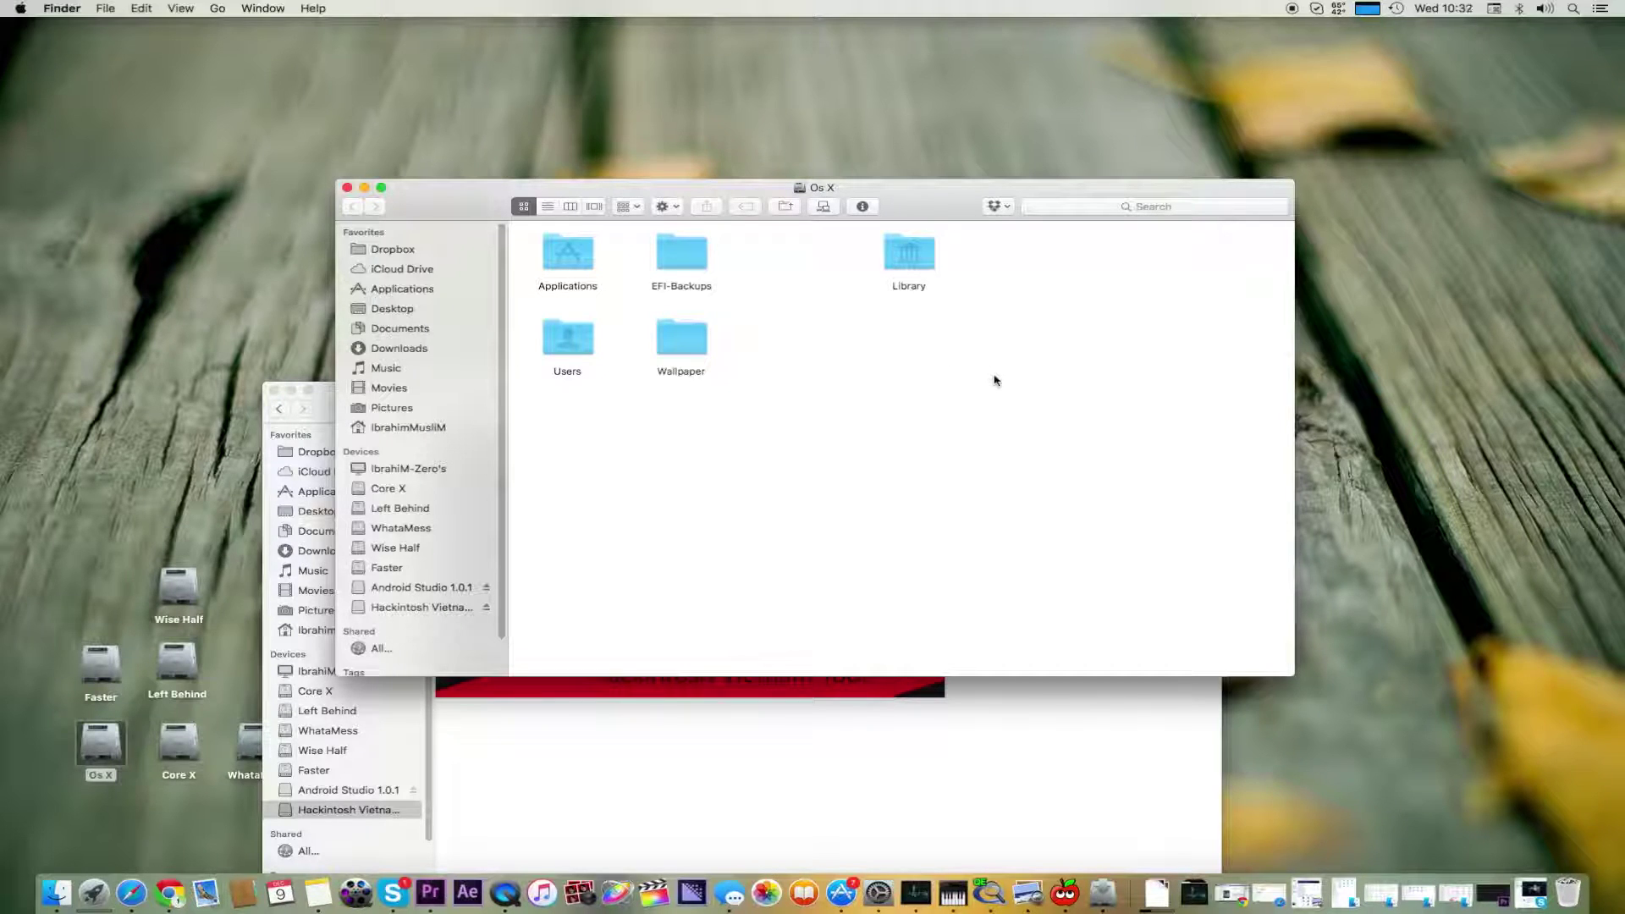
key("l")
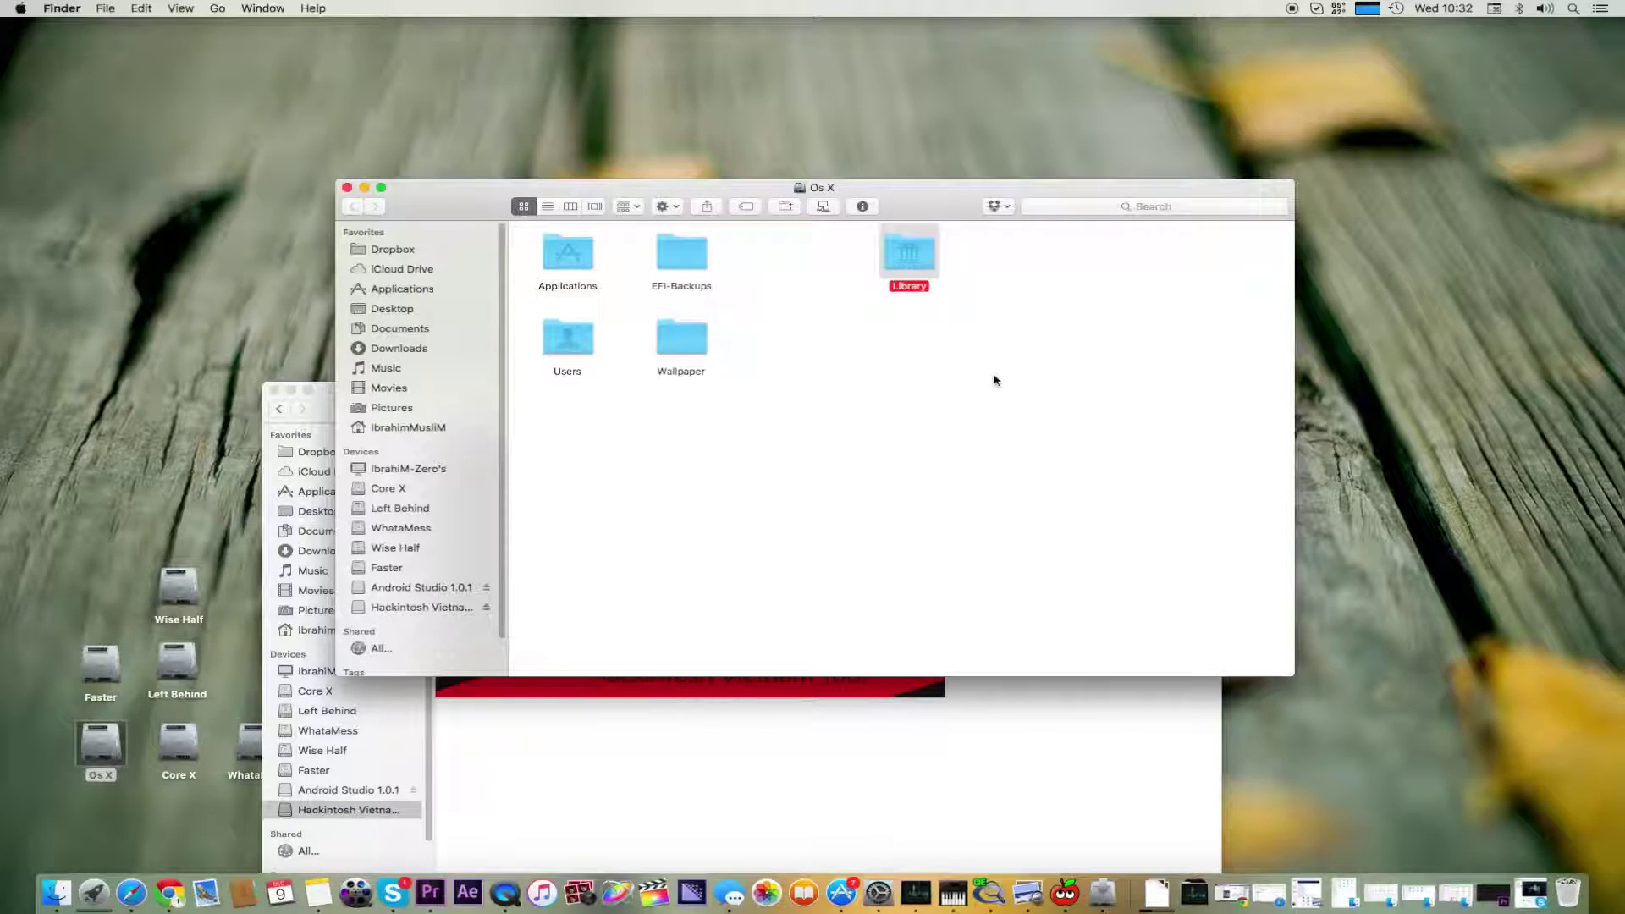
key("super+shift+g")
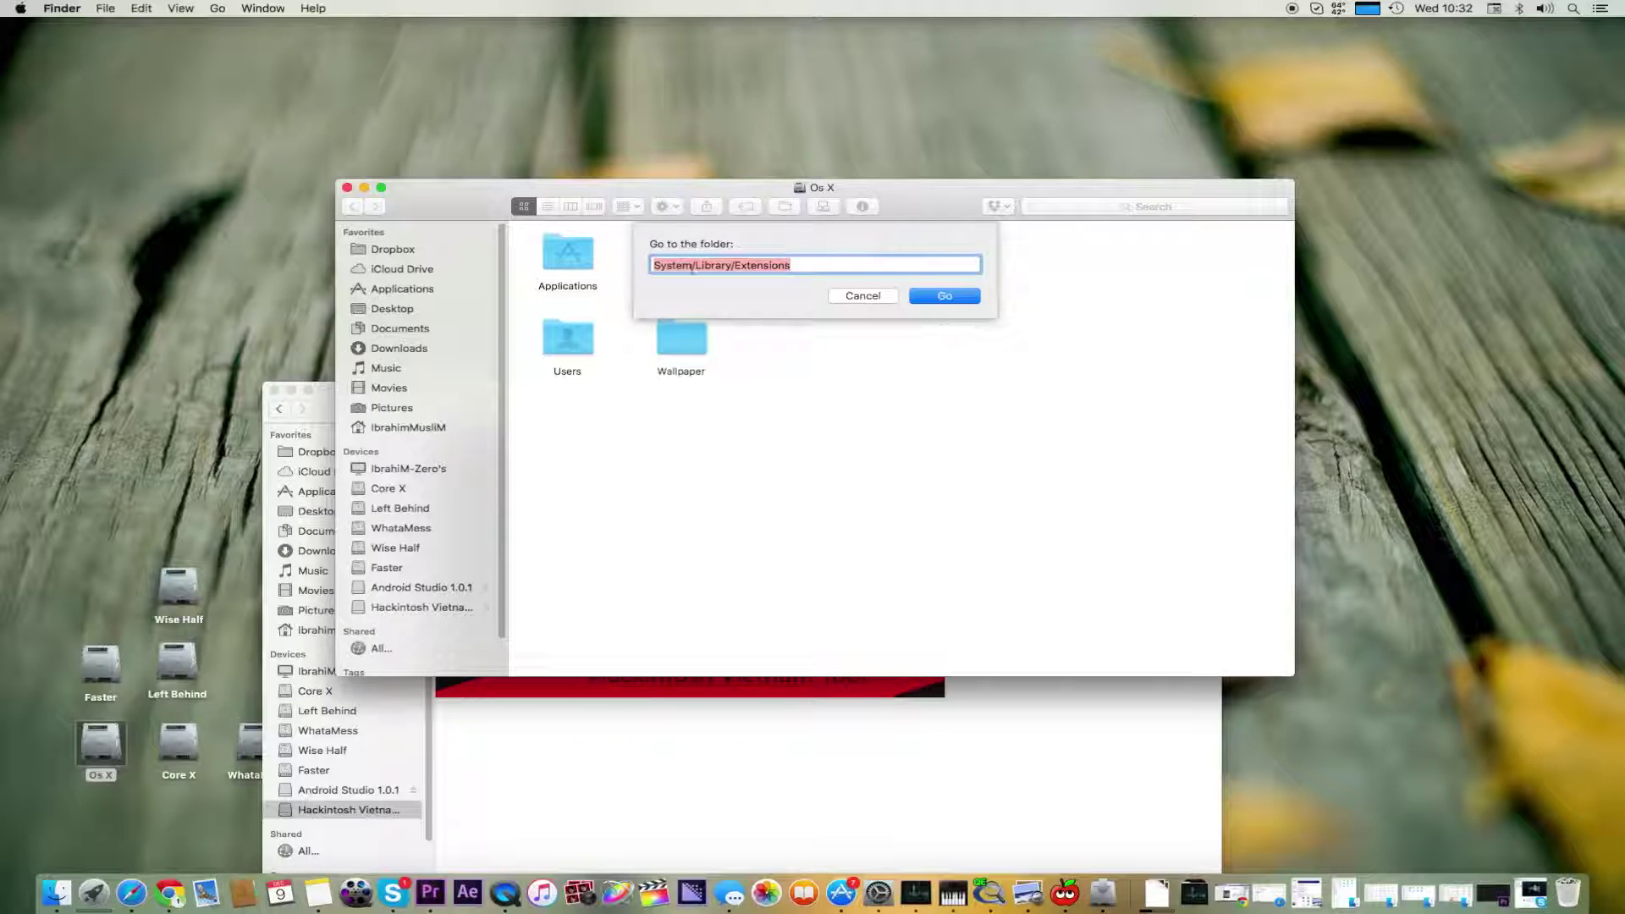
- Go to System/Library/Extensions, search it for 'generic' finding no kexts, then clear the search
left_click(942, 296)
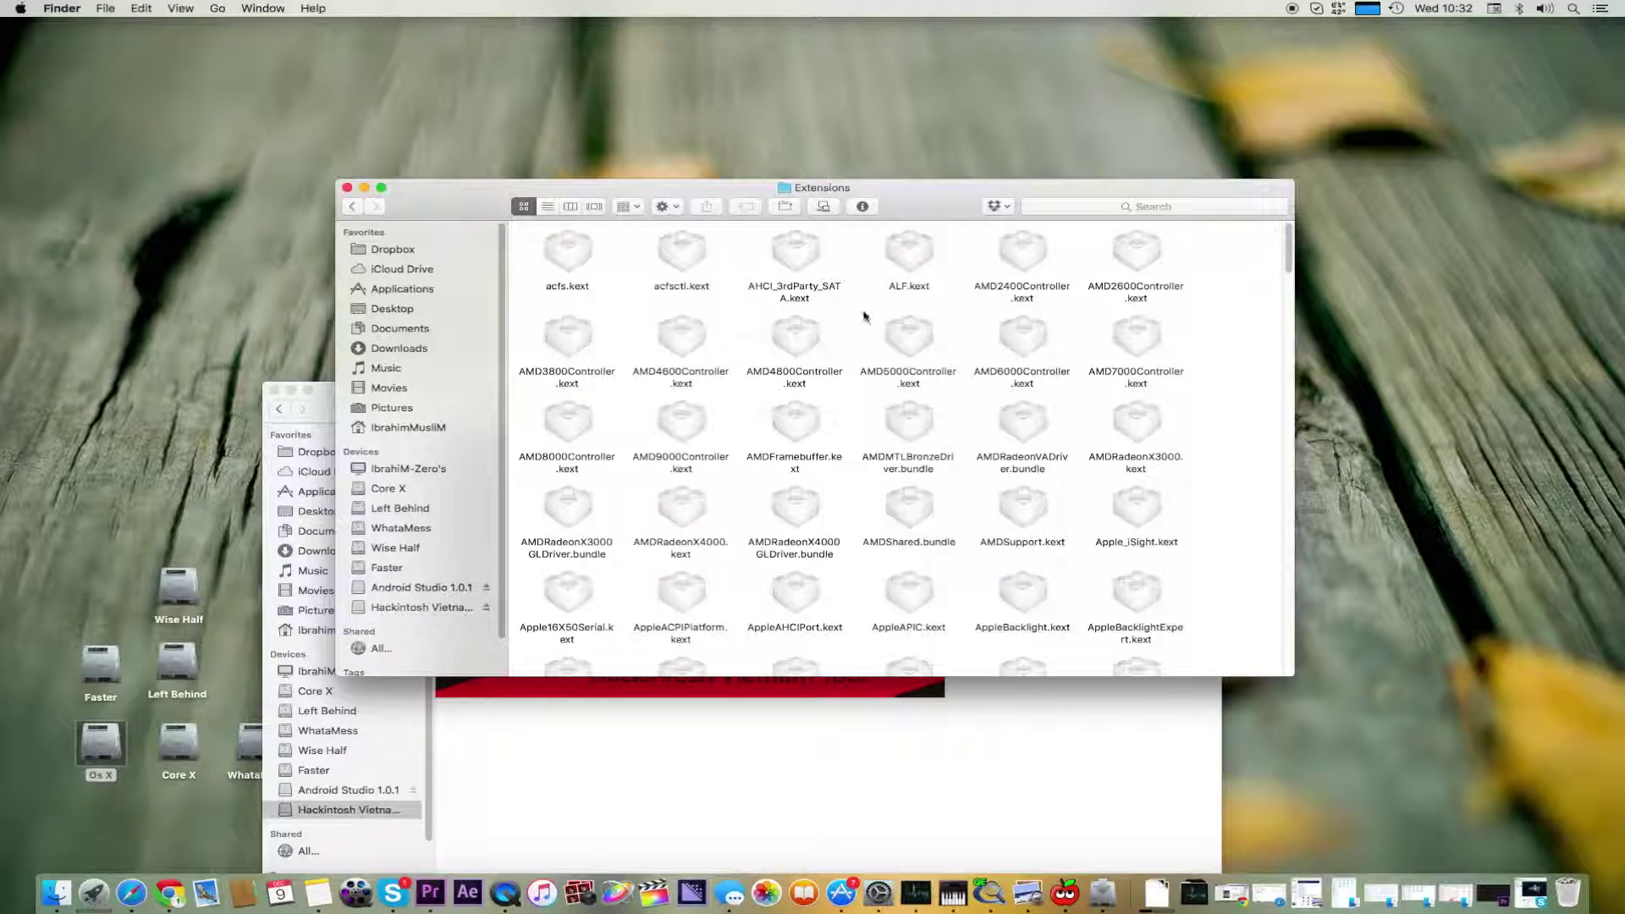
left_click(1208, 213)
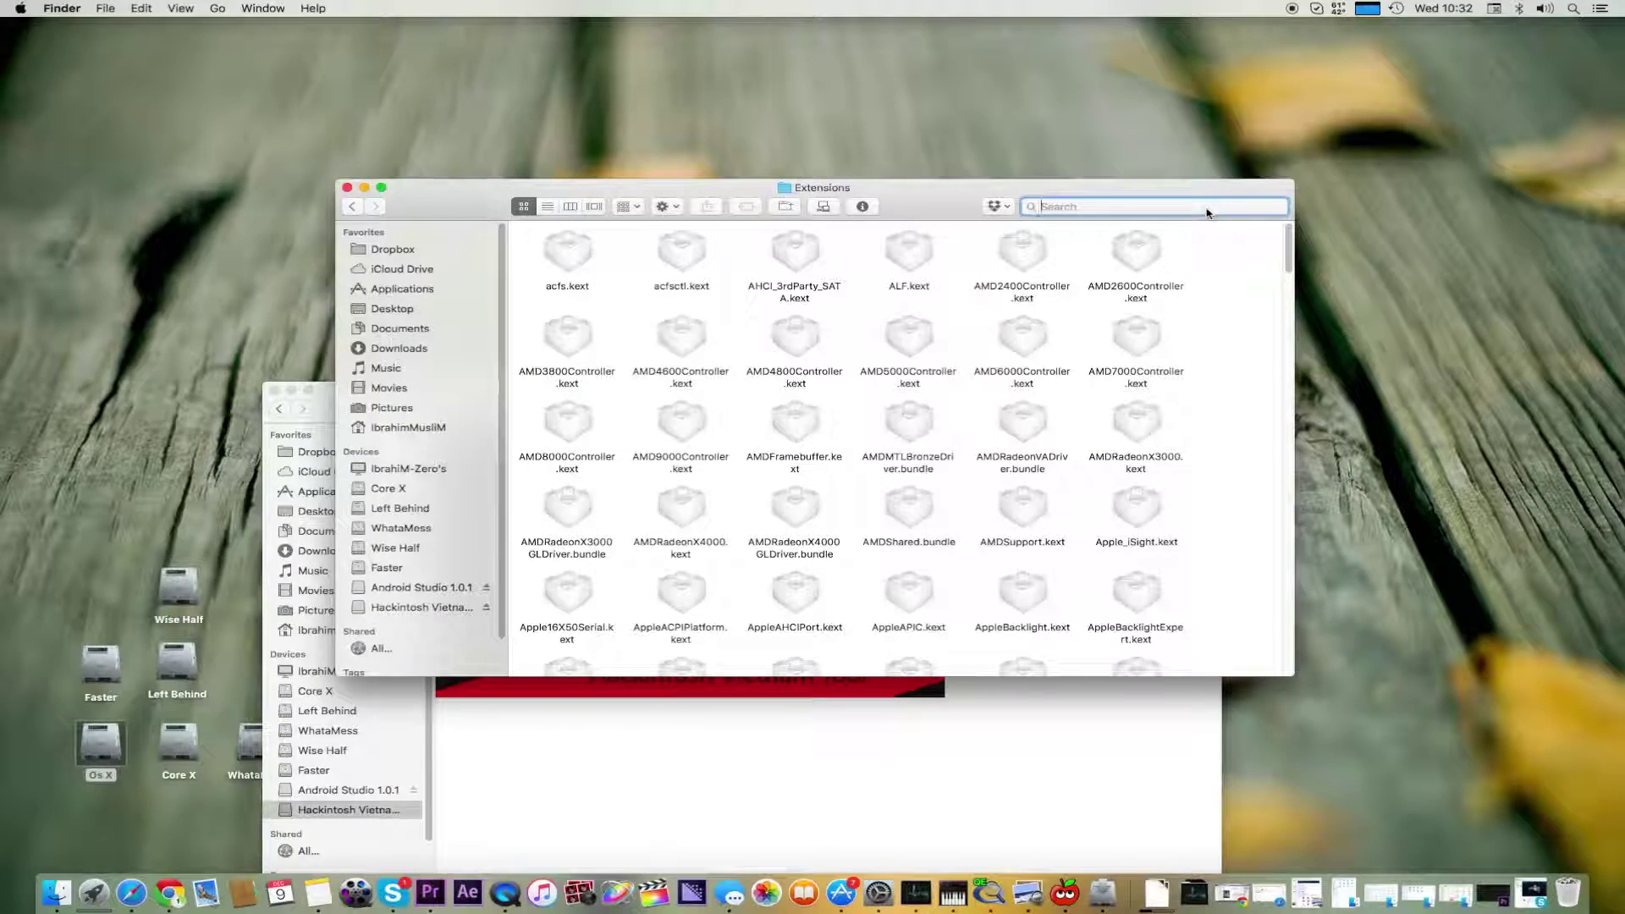
type("genric")
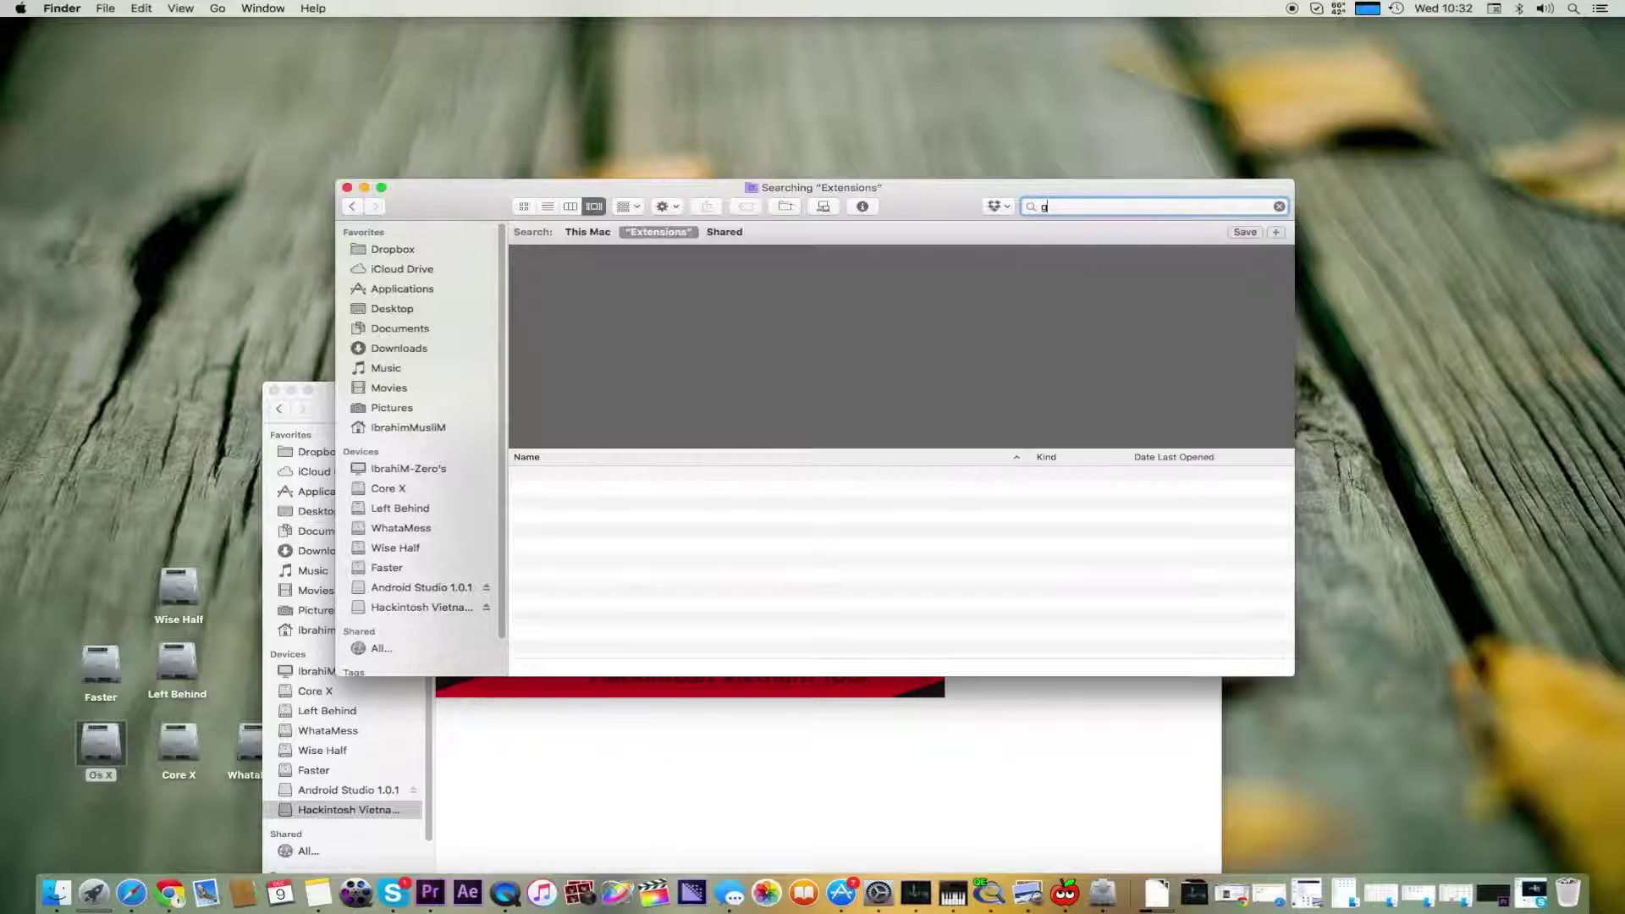
key("BackSpace")
key("BackSpace")
key("BackSpace")
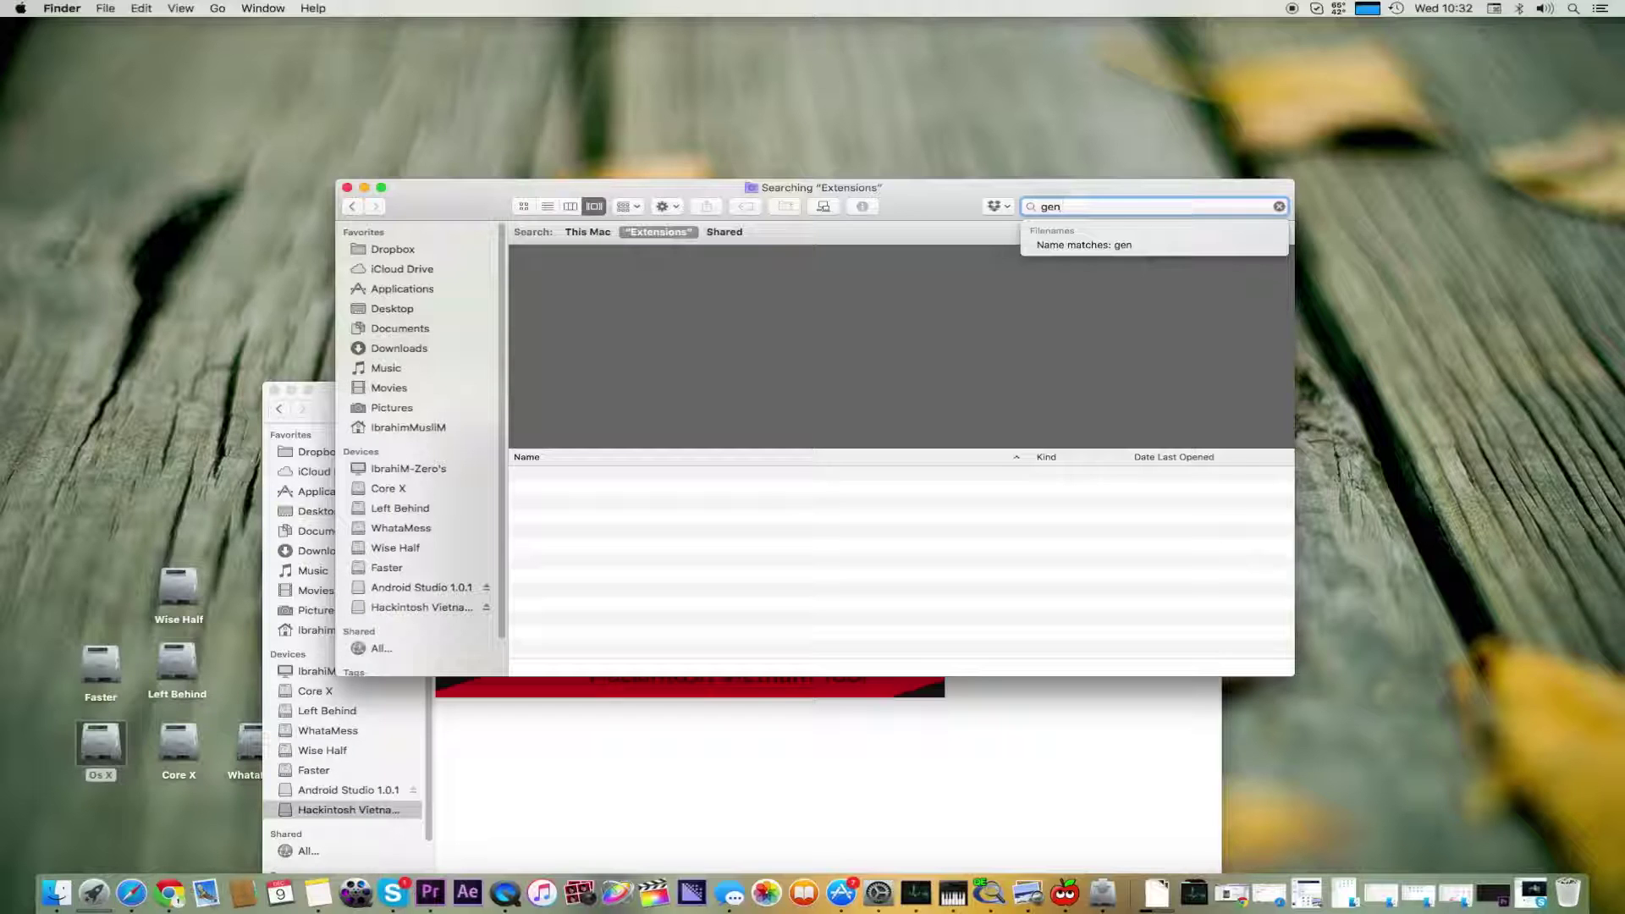
key("Return")
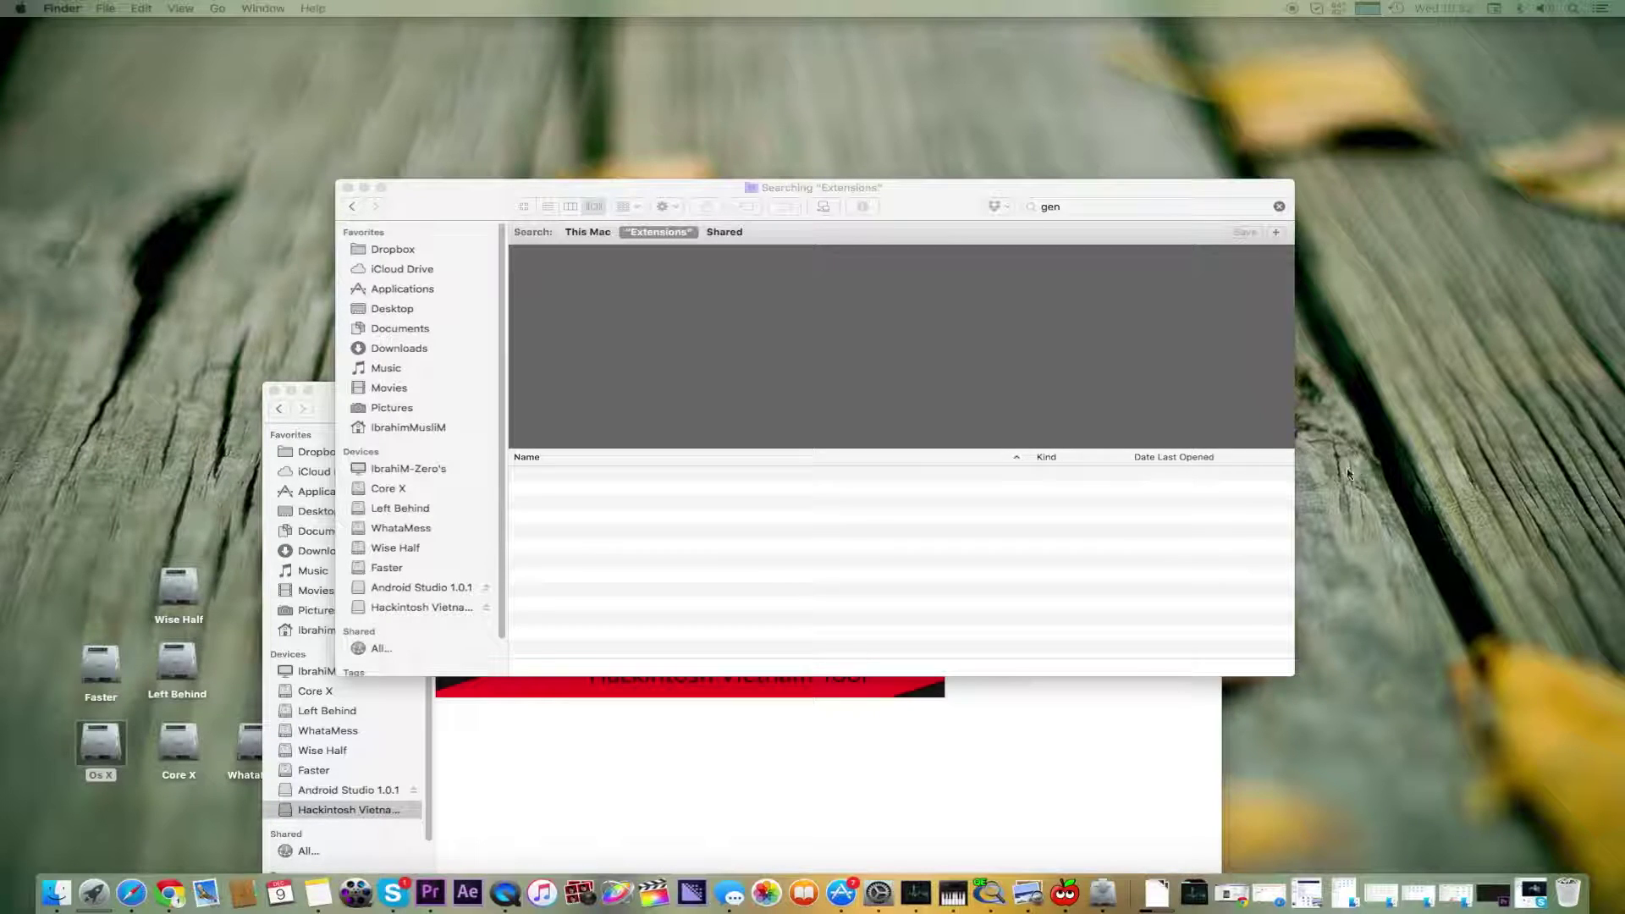
left_click(1168, 205)
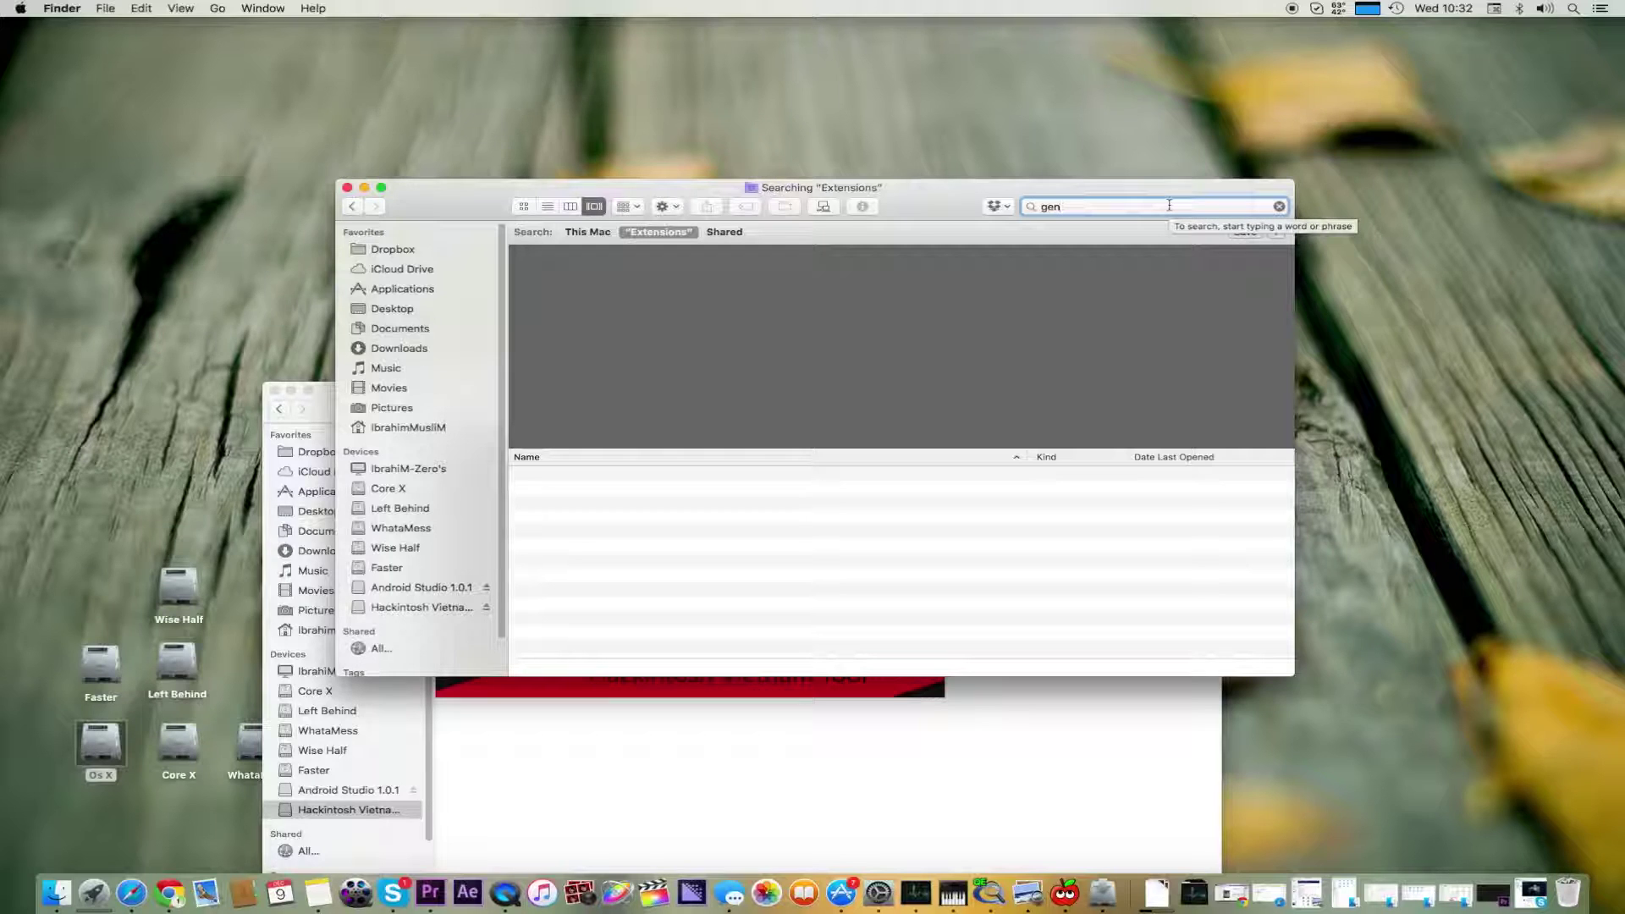
type("er")
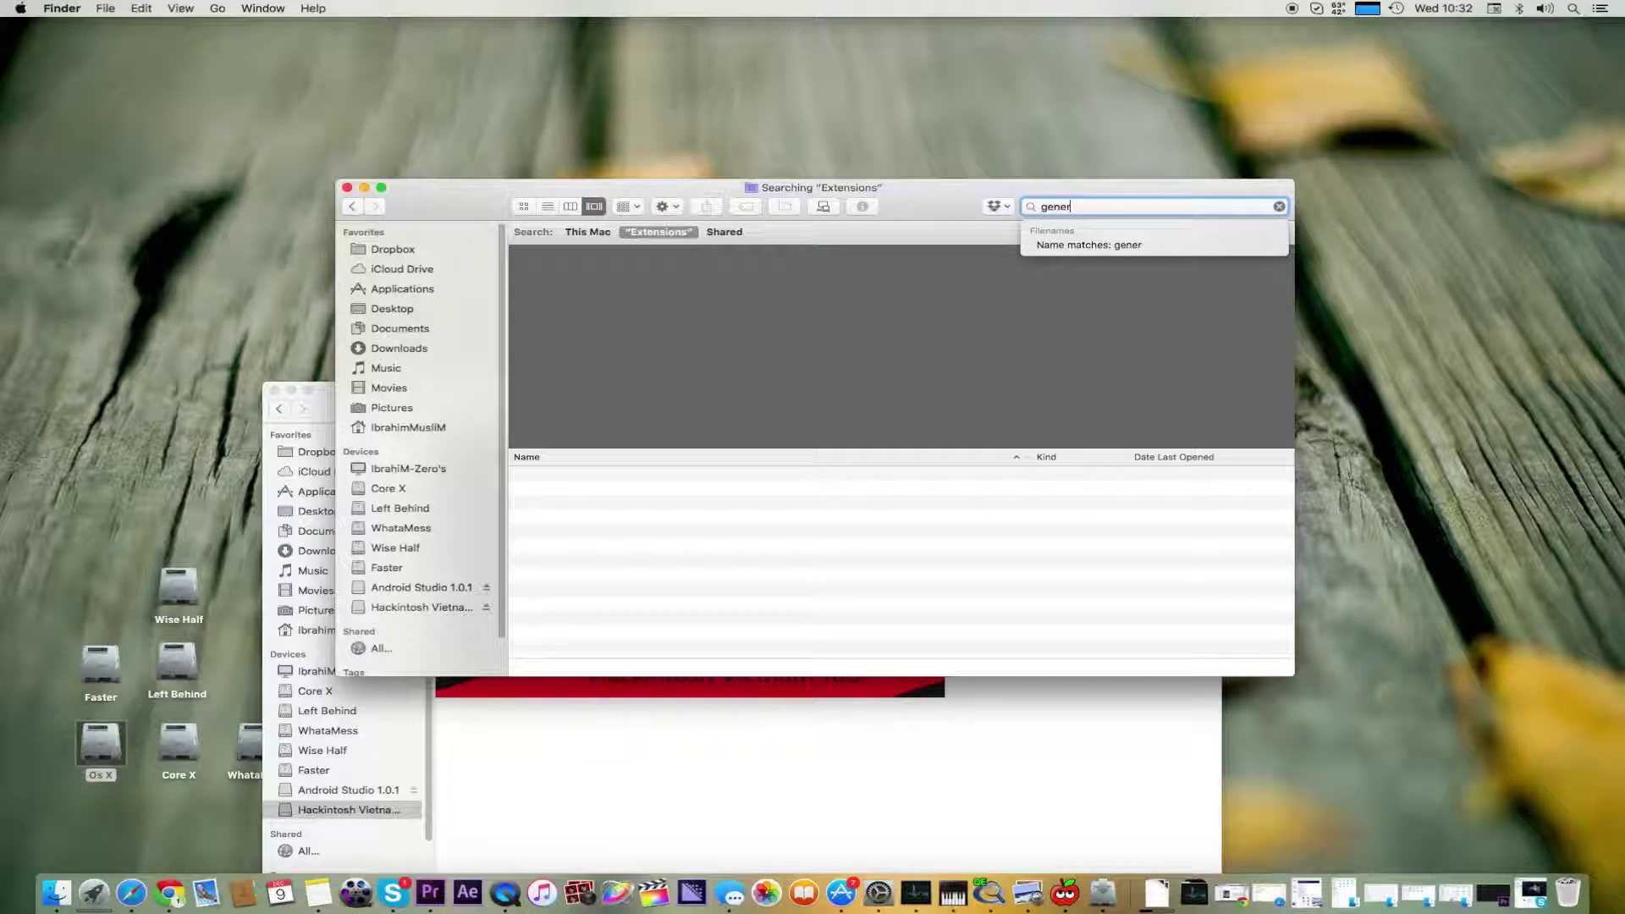
type("ic")
left_click(538, 526)
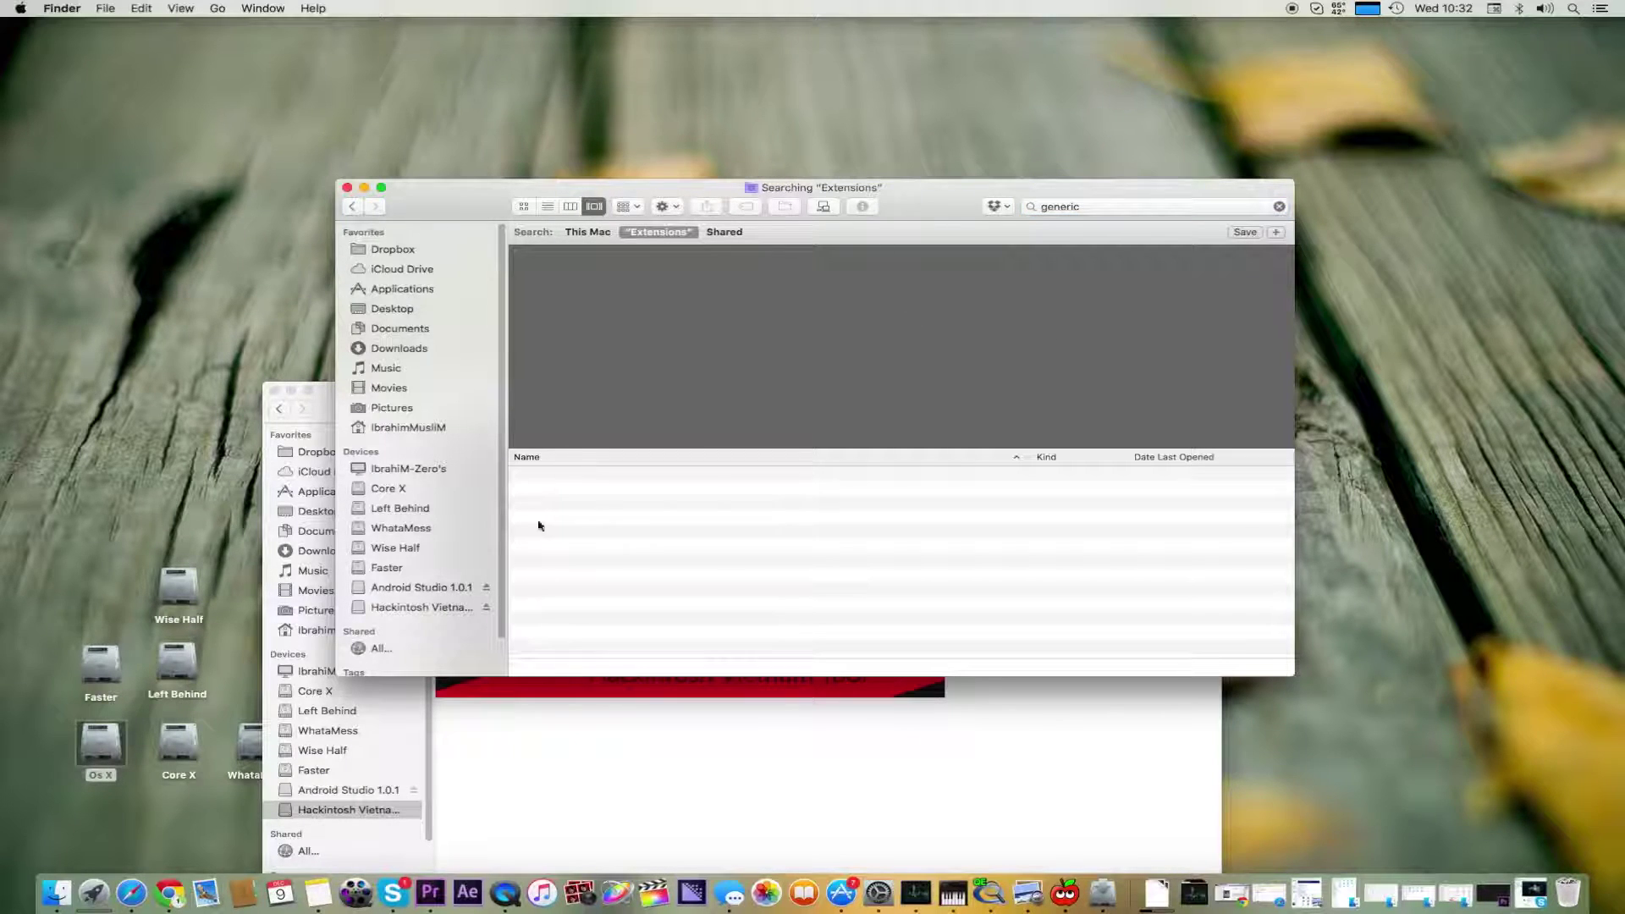
left_click(1278, 207)
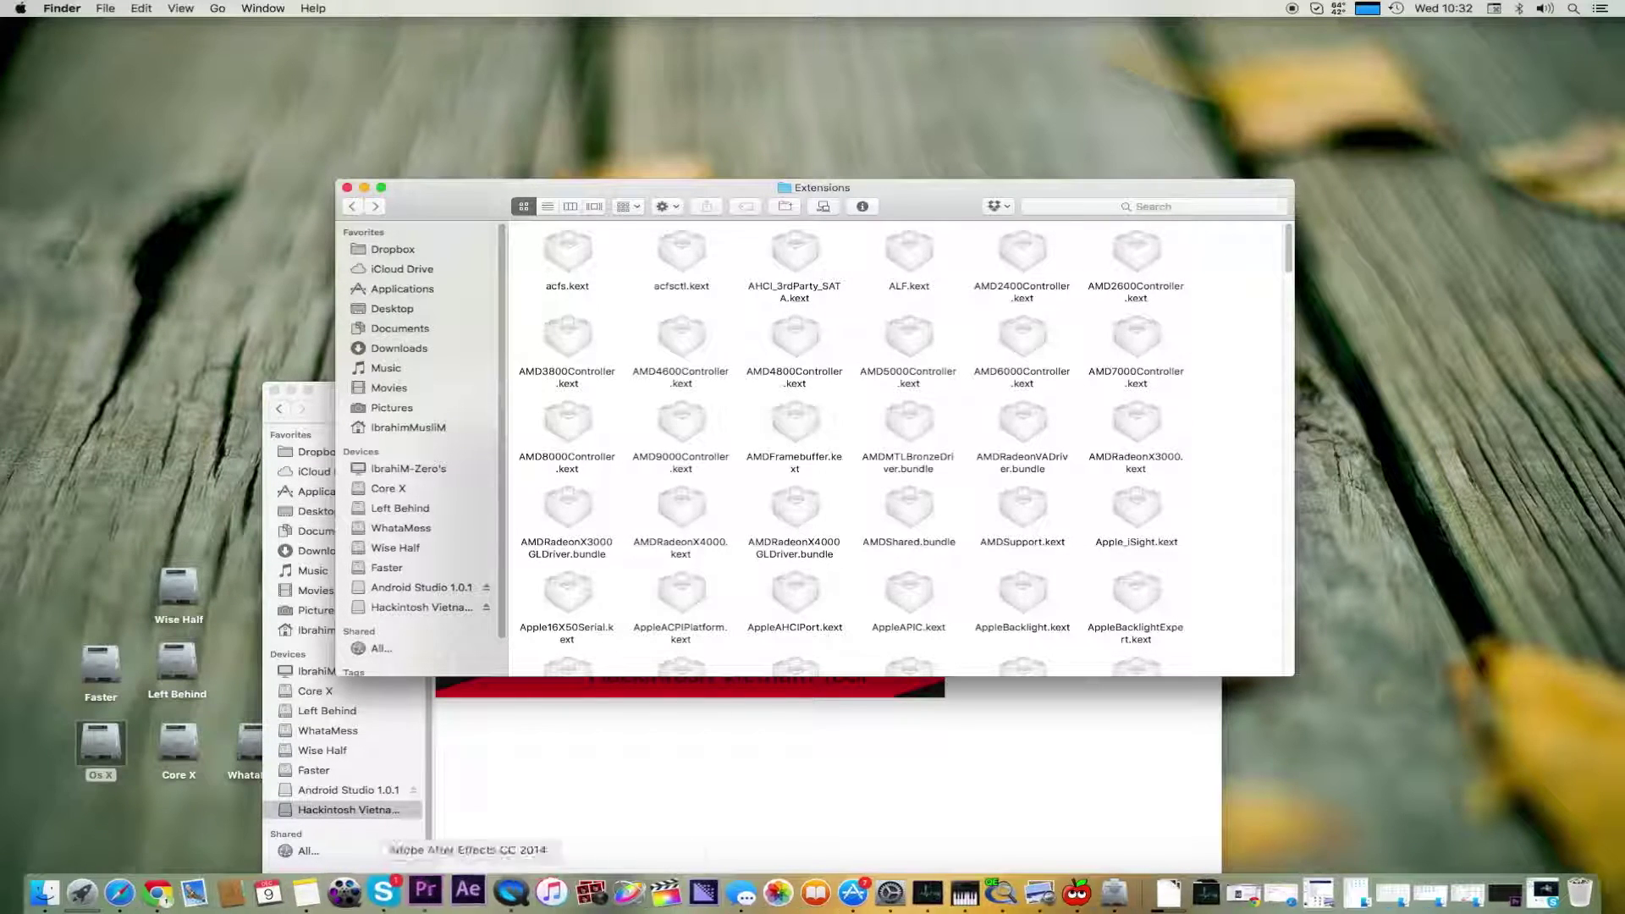
- Start Clover Configurator from the Utilities folder on Launchpad's last page
left_click(89, 863)
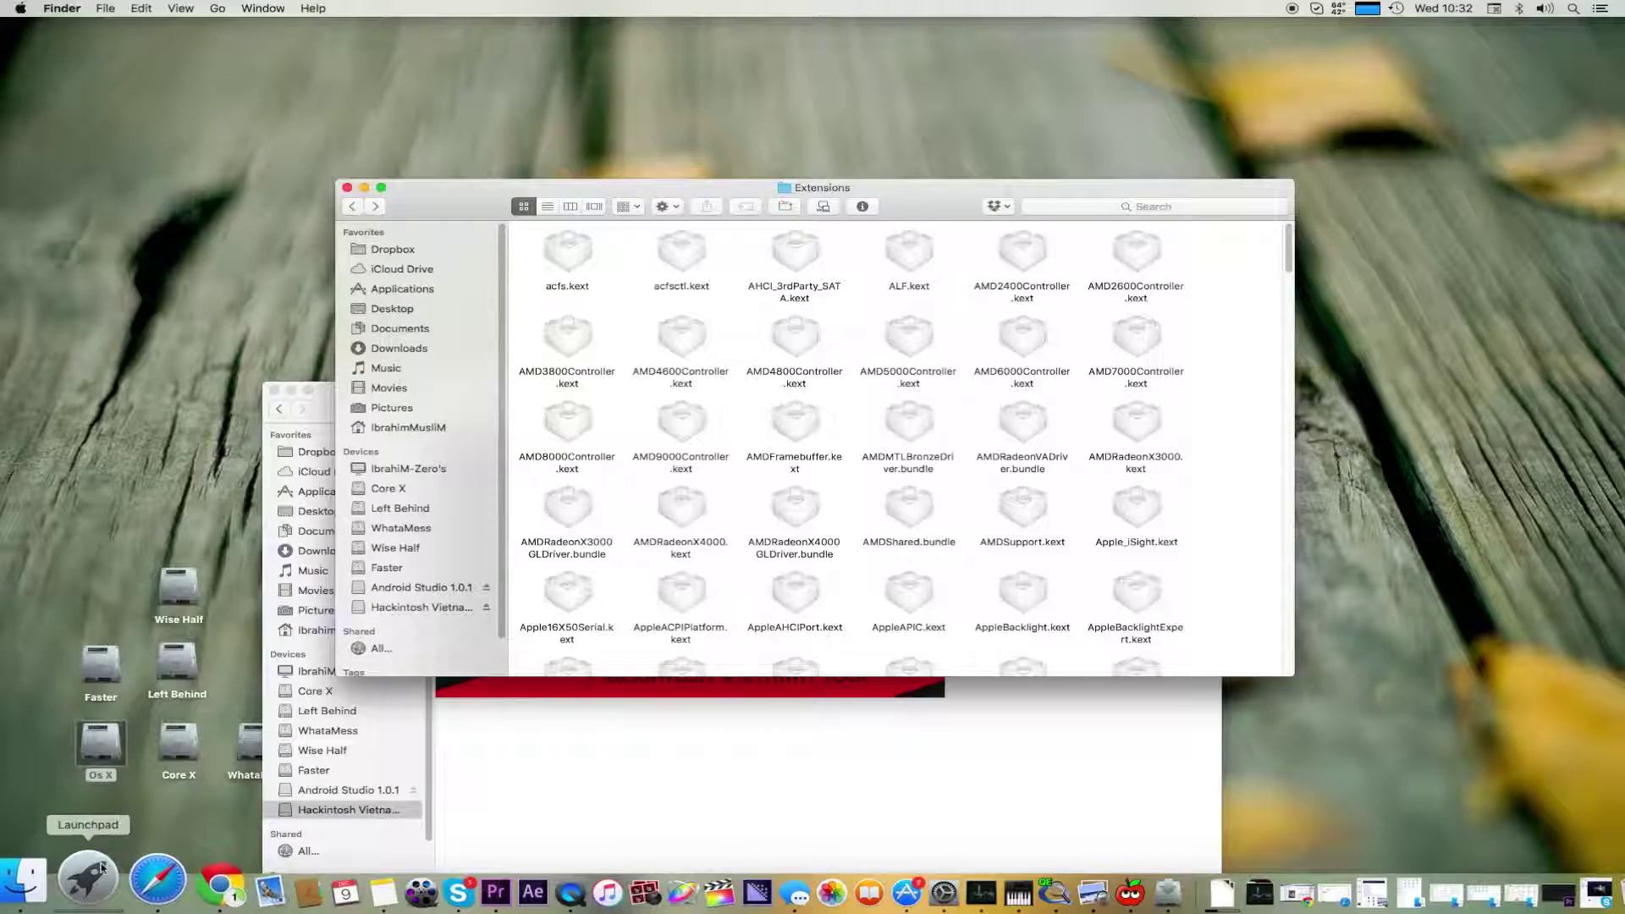
left_click(409, 891)
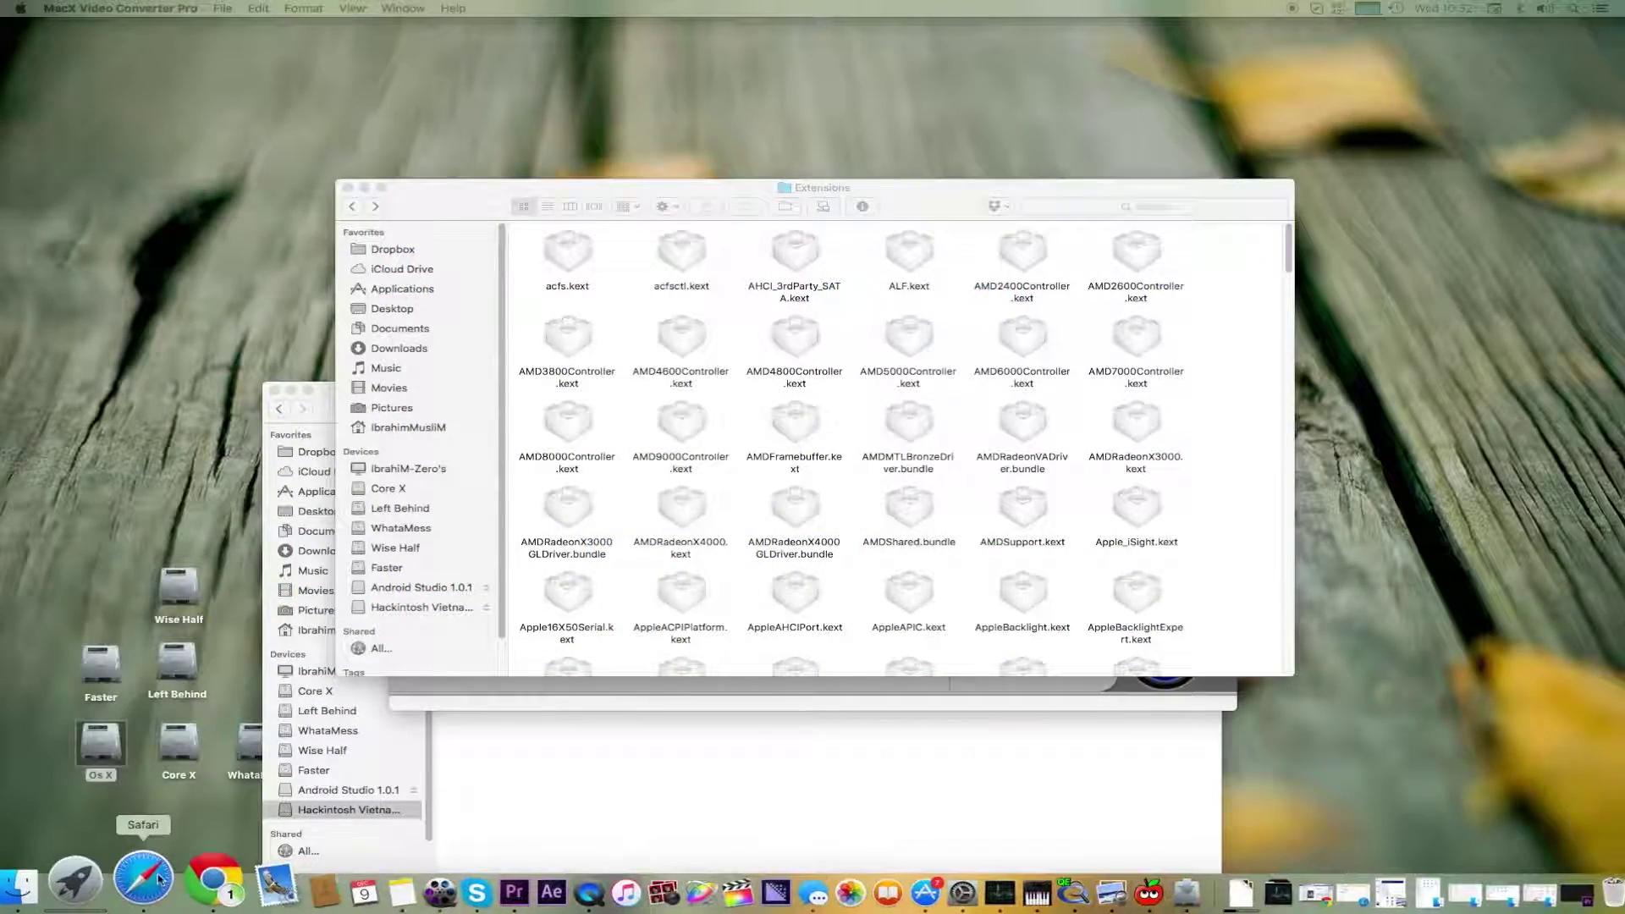
left_click(111, 891)
scroll(558, 705, "down", 4)
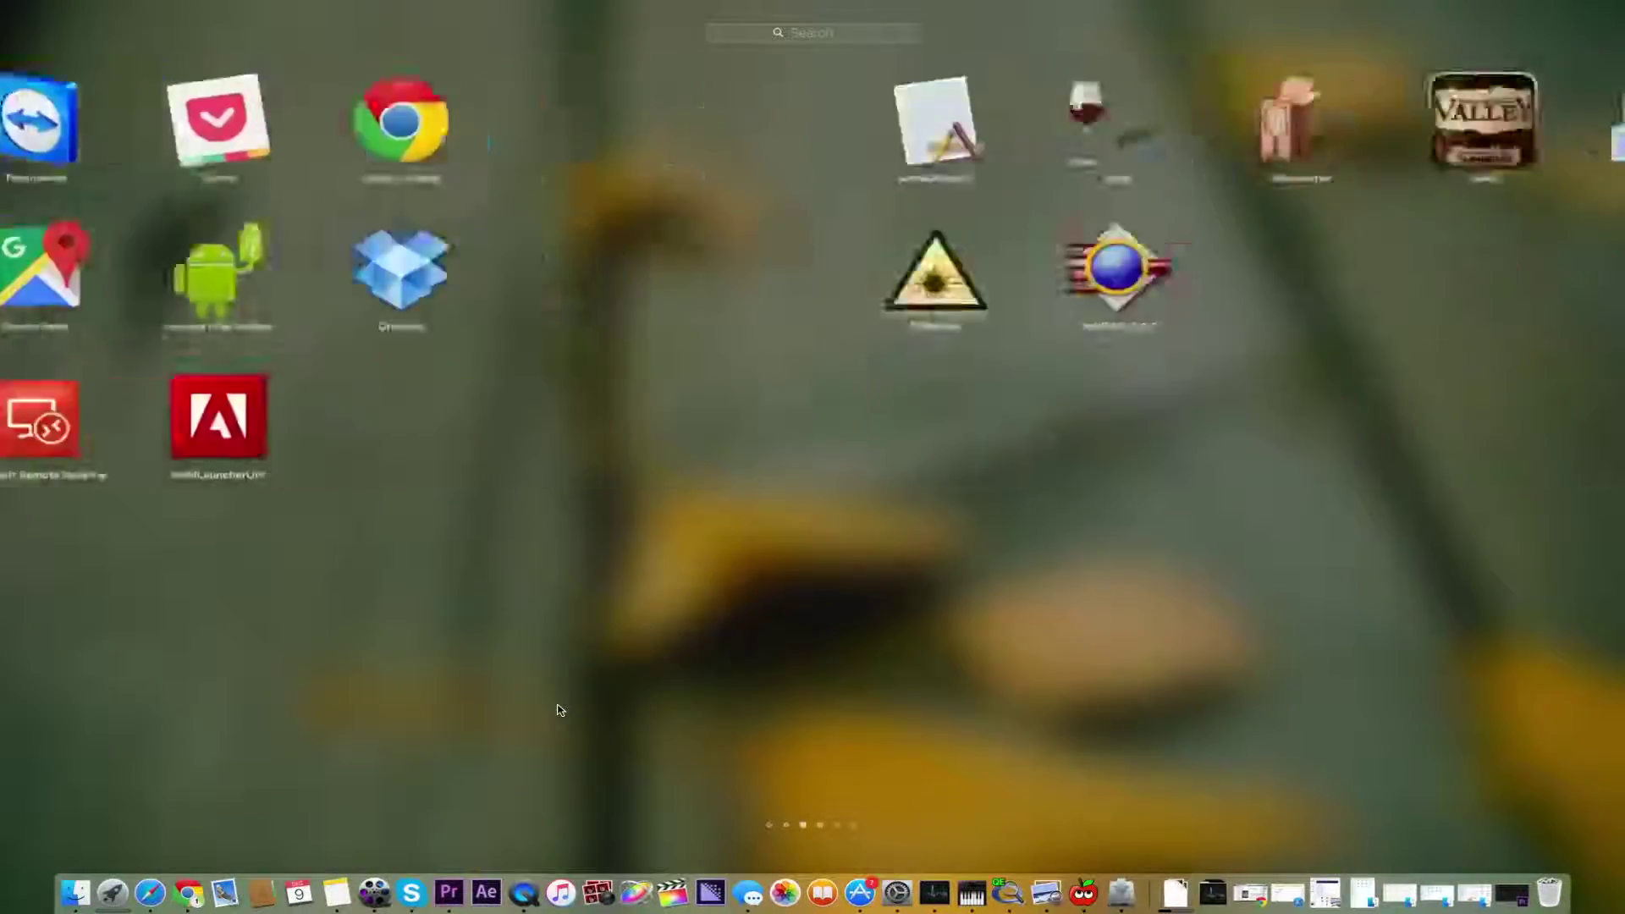
scroll(389, 400, "down", 1)
left_click(261, 118)
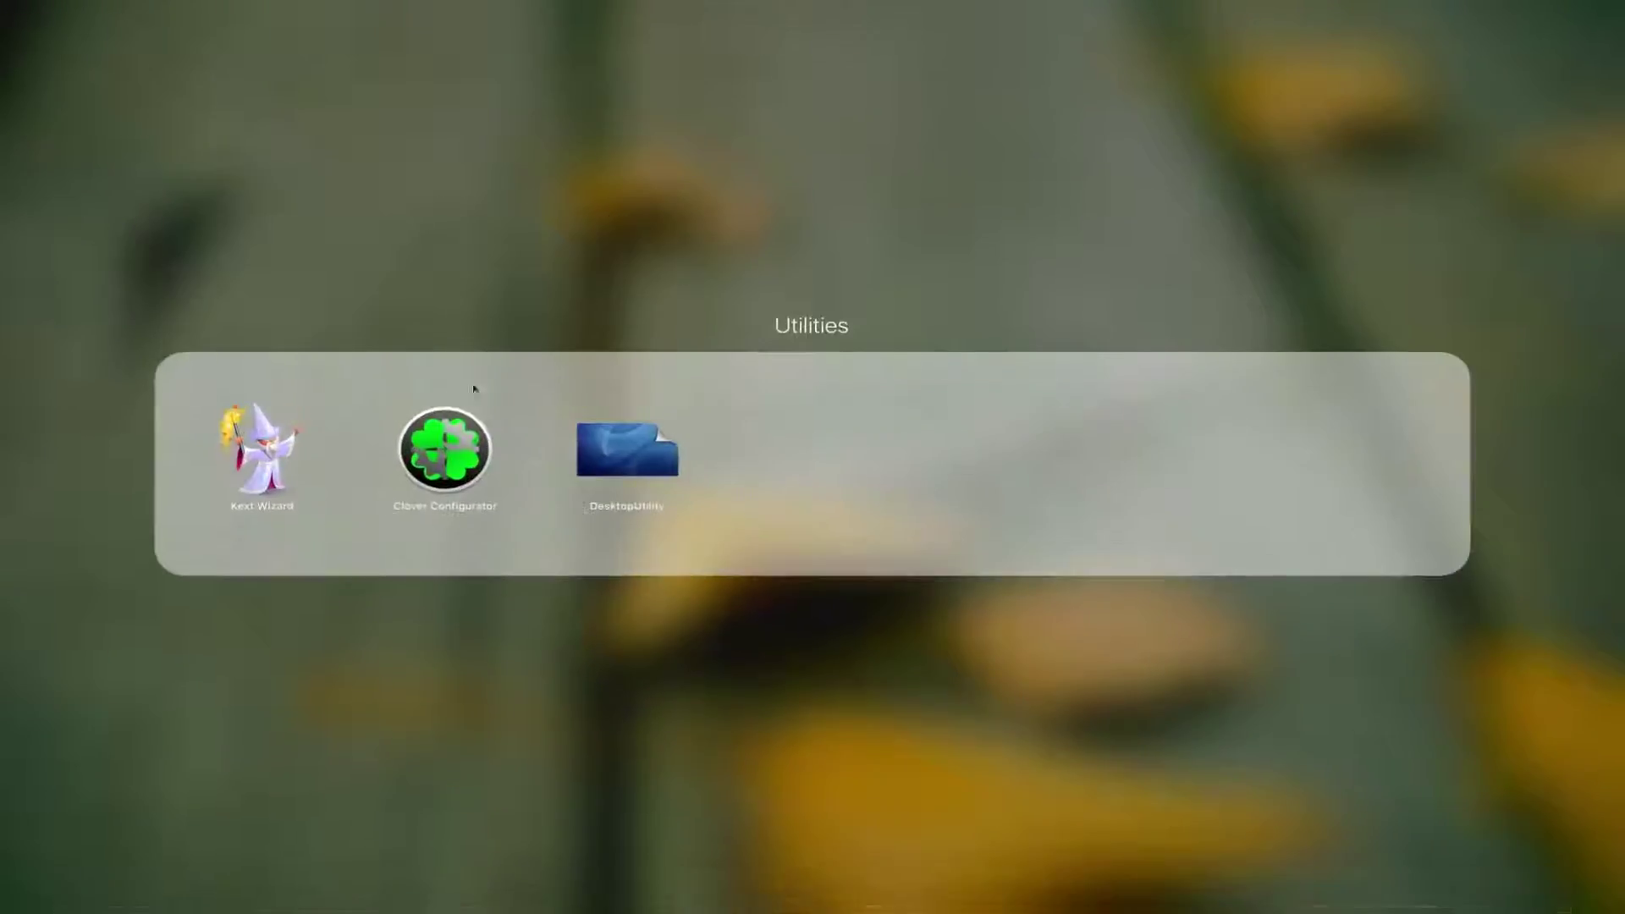
left_click(435, 448)
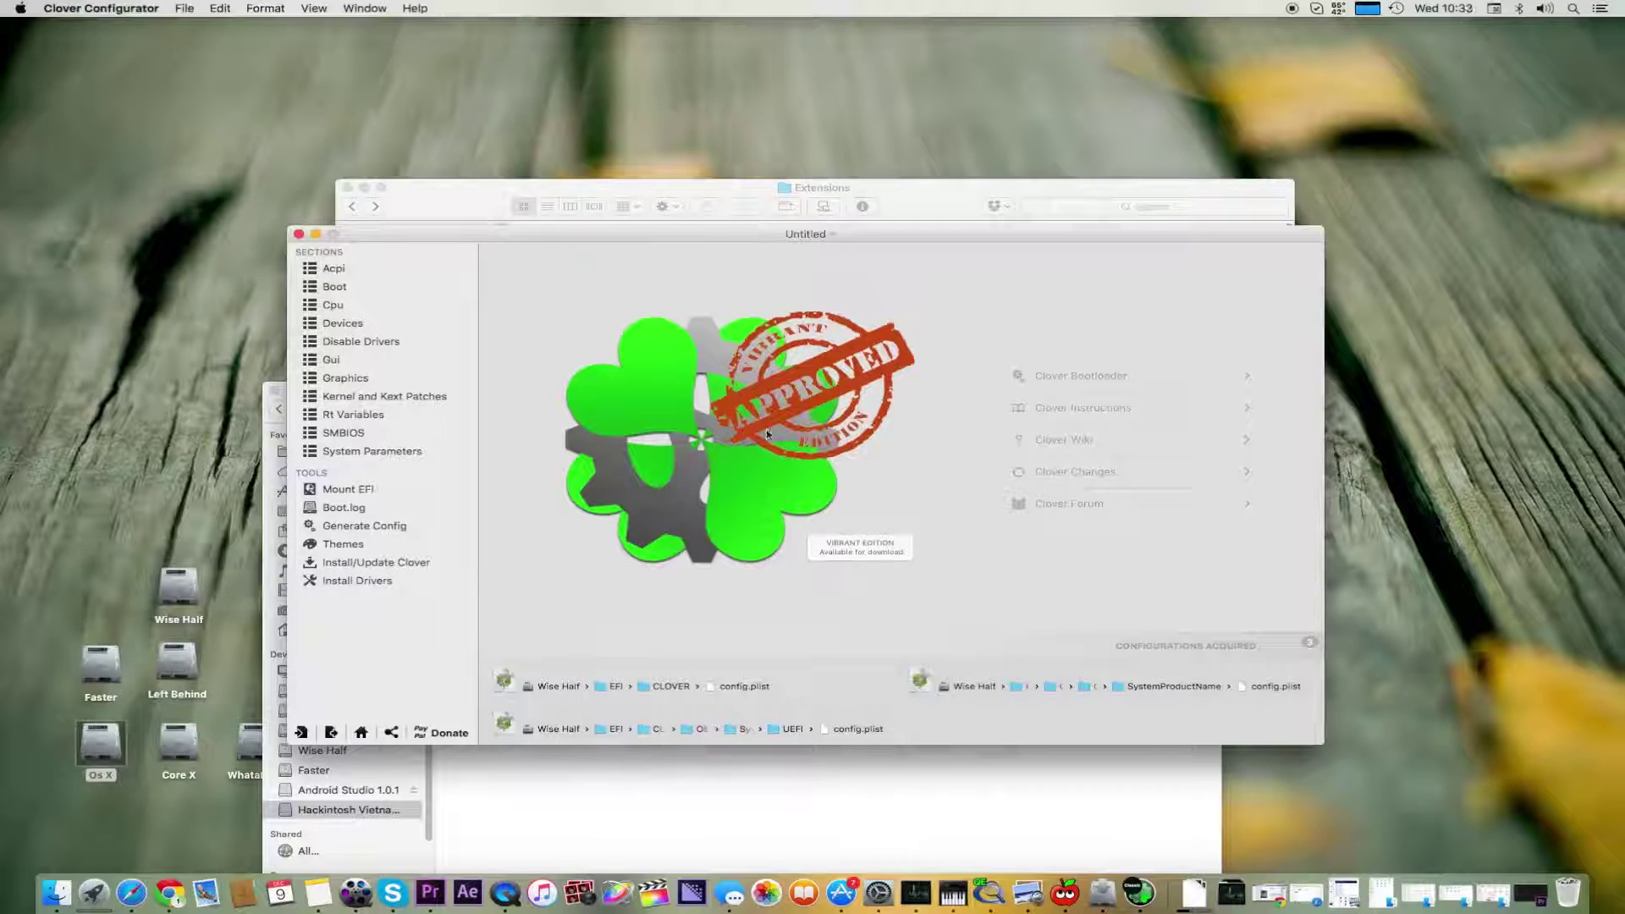
- Mount EFI partition disk0s1 so the home page lists six detected config.plist files
left_click(366, 489)
left_click(1109, 721)
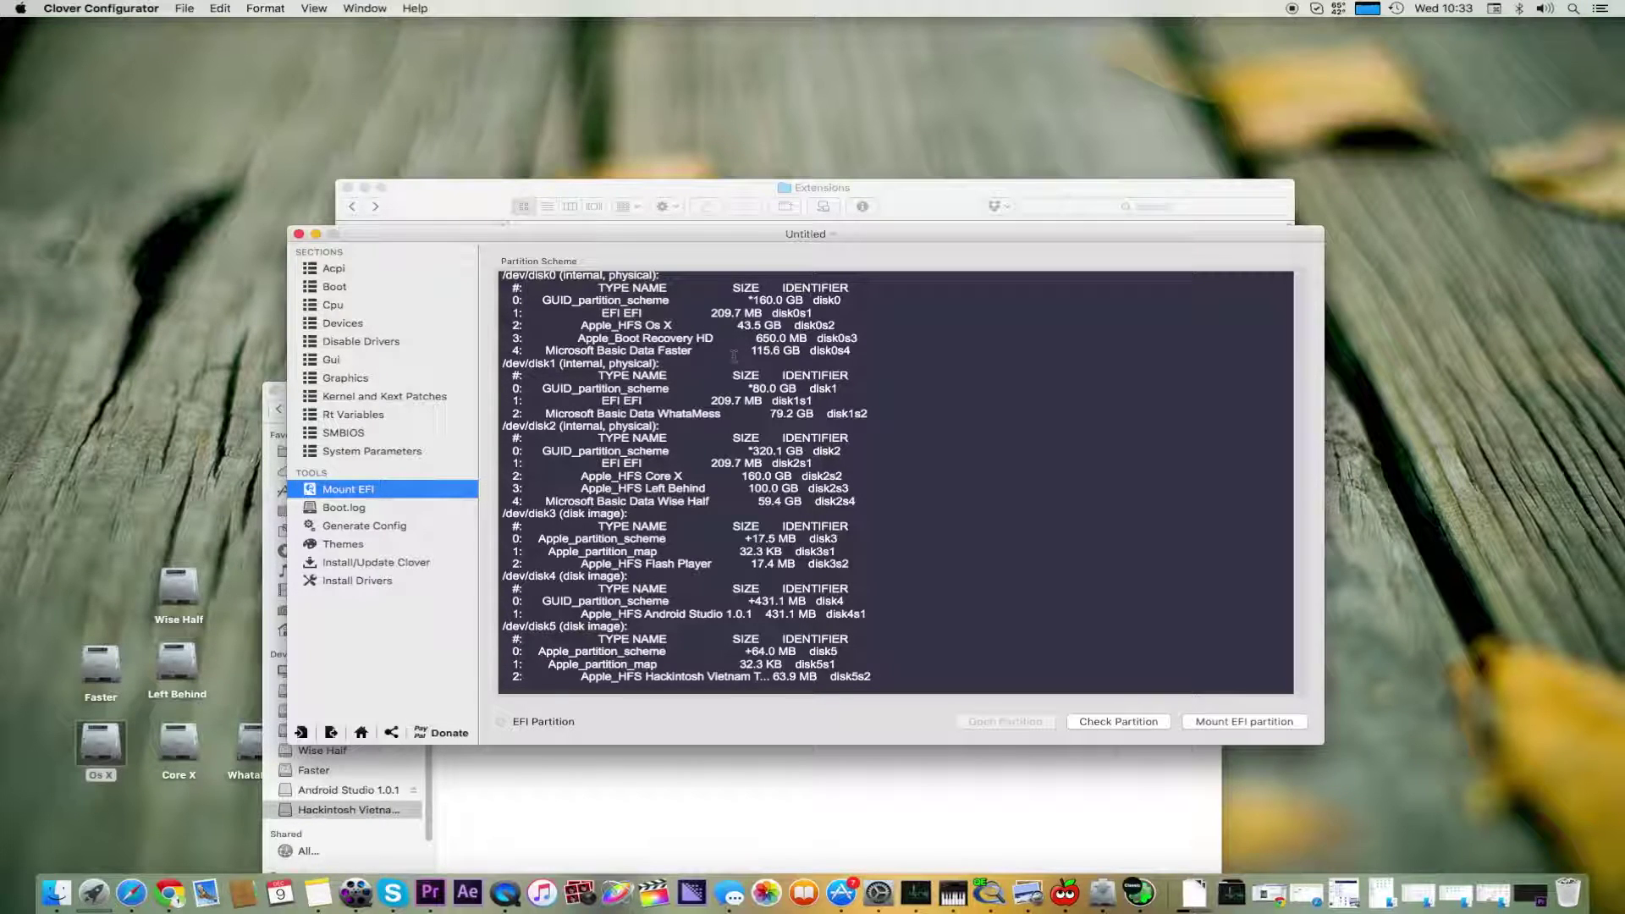
left_click(1202, 723)
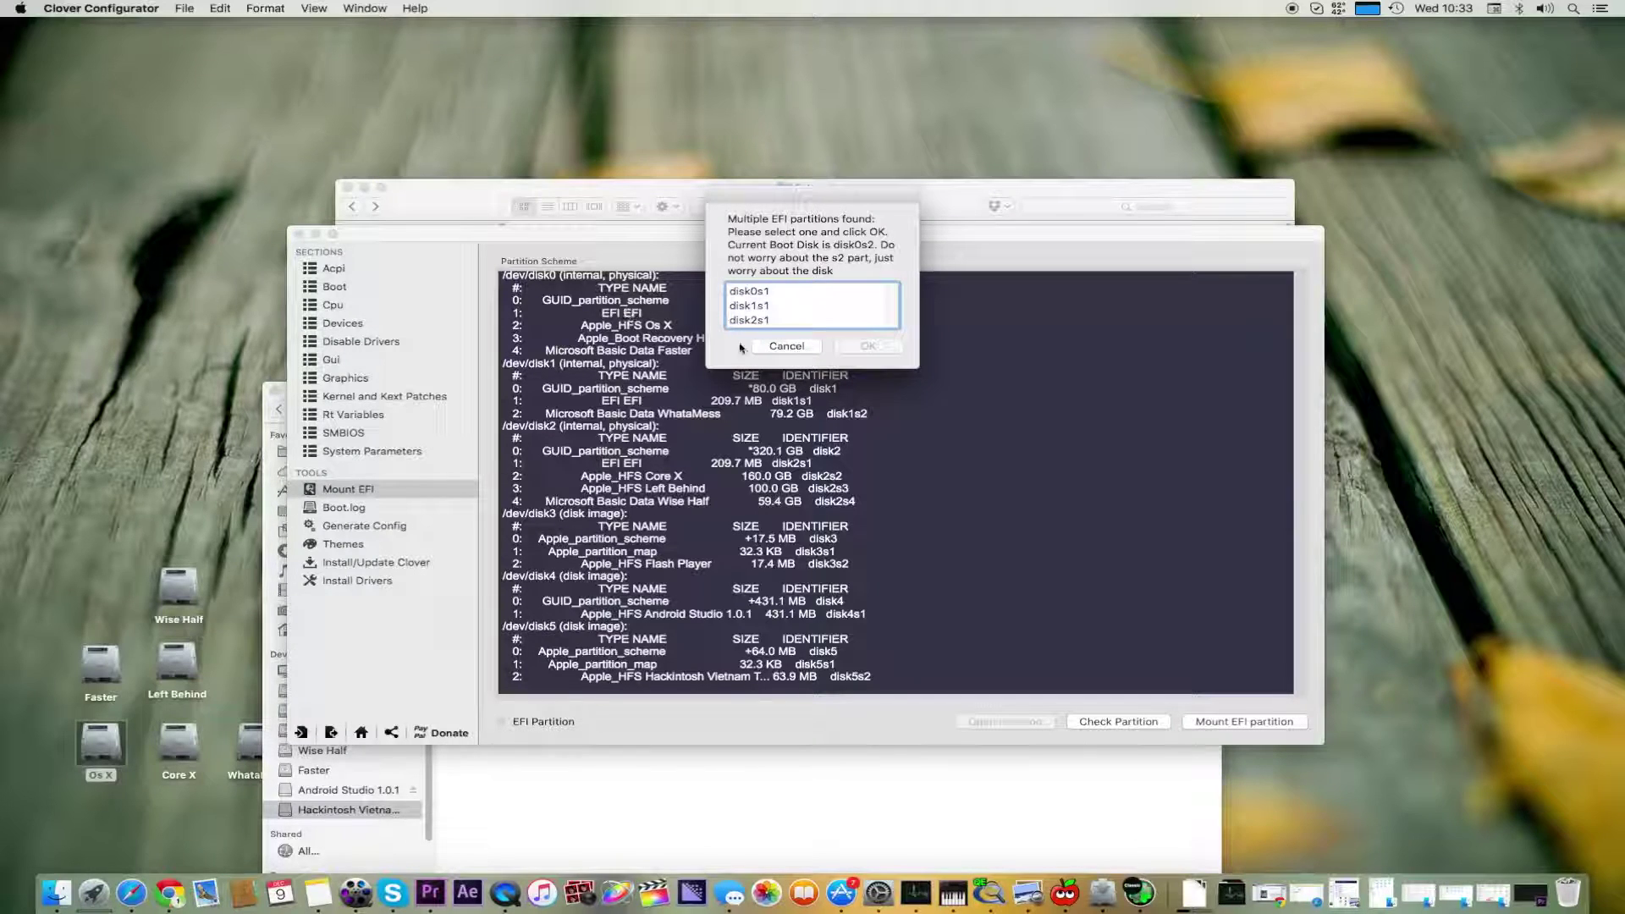
left_click(771, 294)
left_click(868, 345)
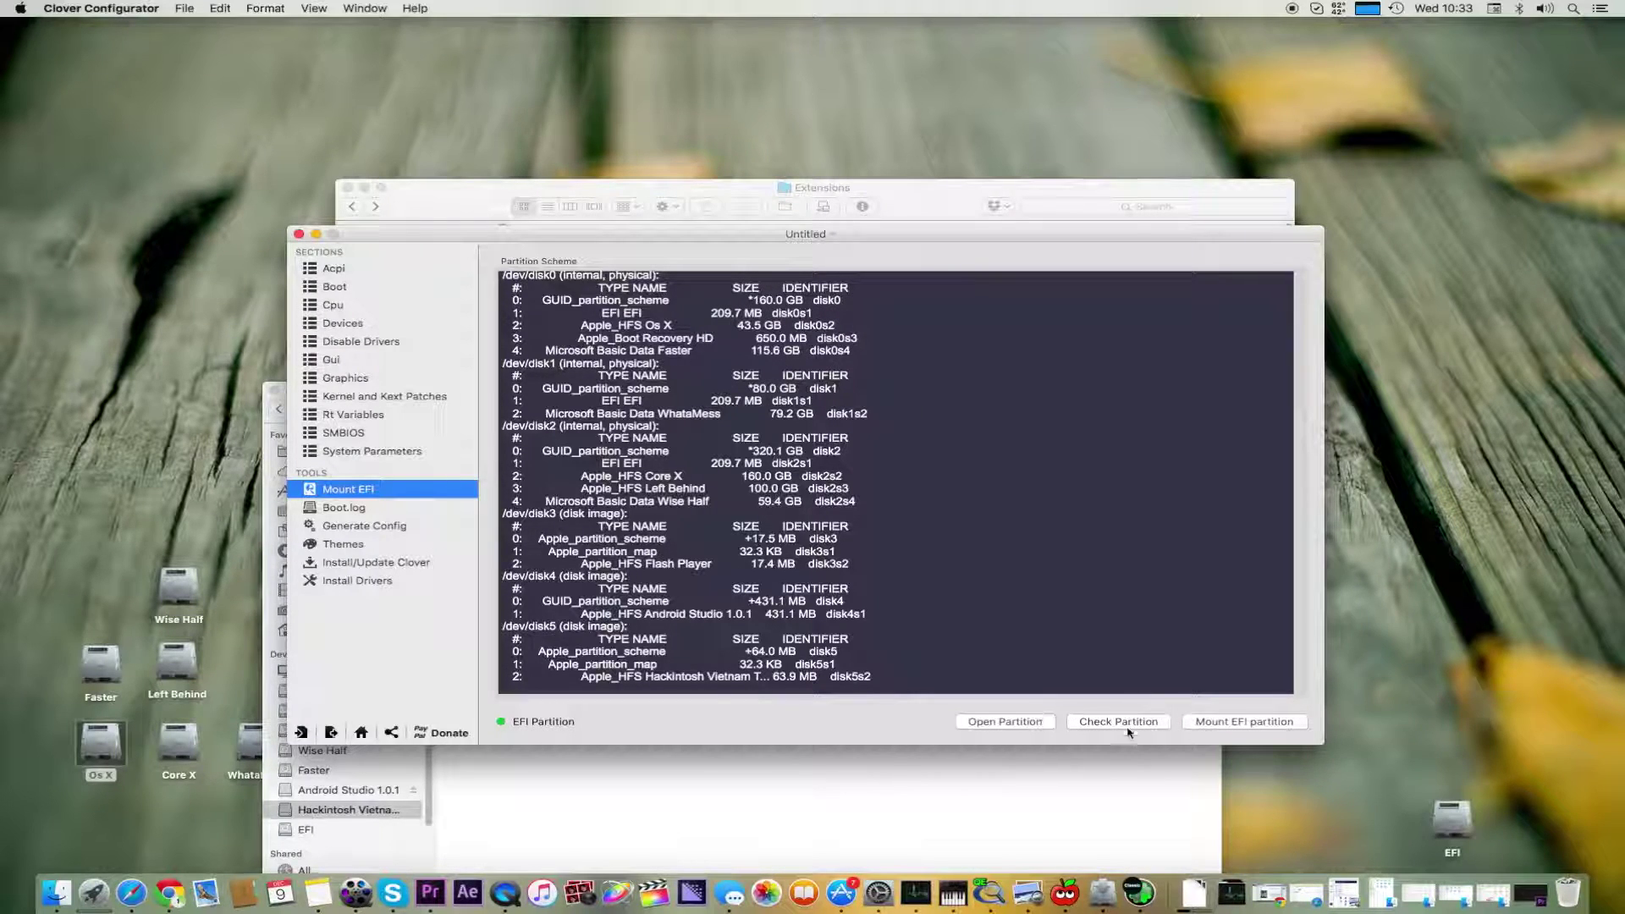
left_click(1087, 728)
left_click(363, 270)
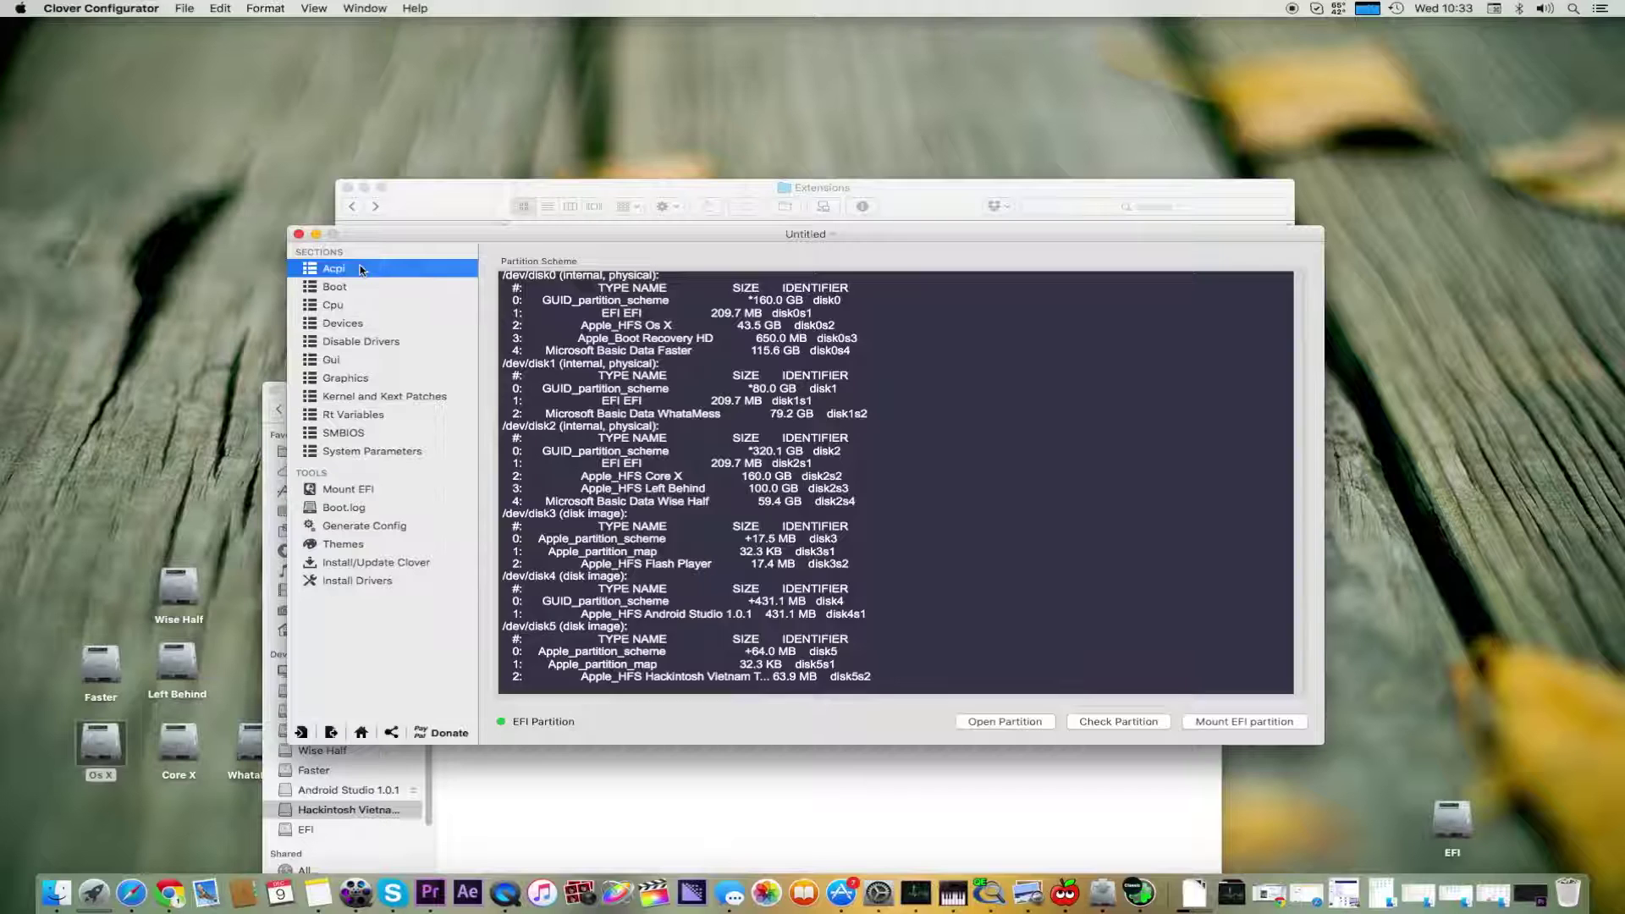
left_click(361, 732)
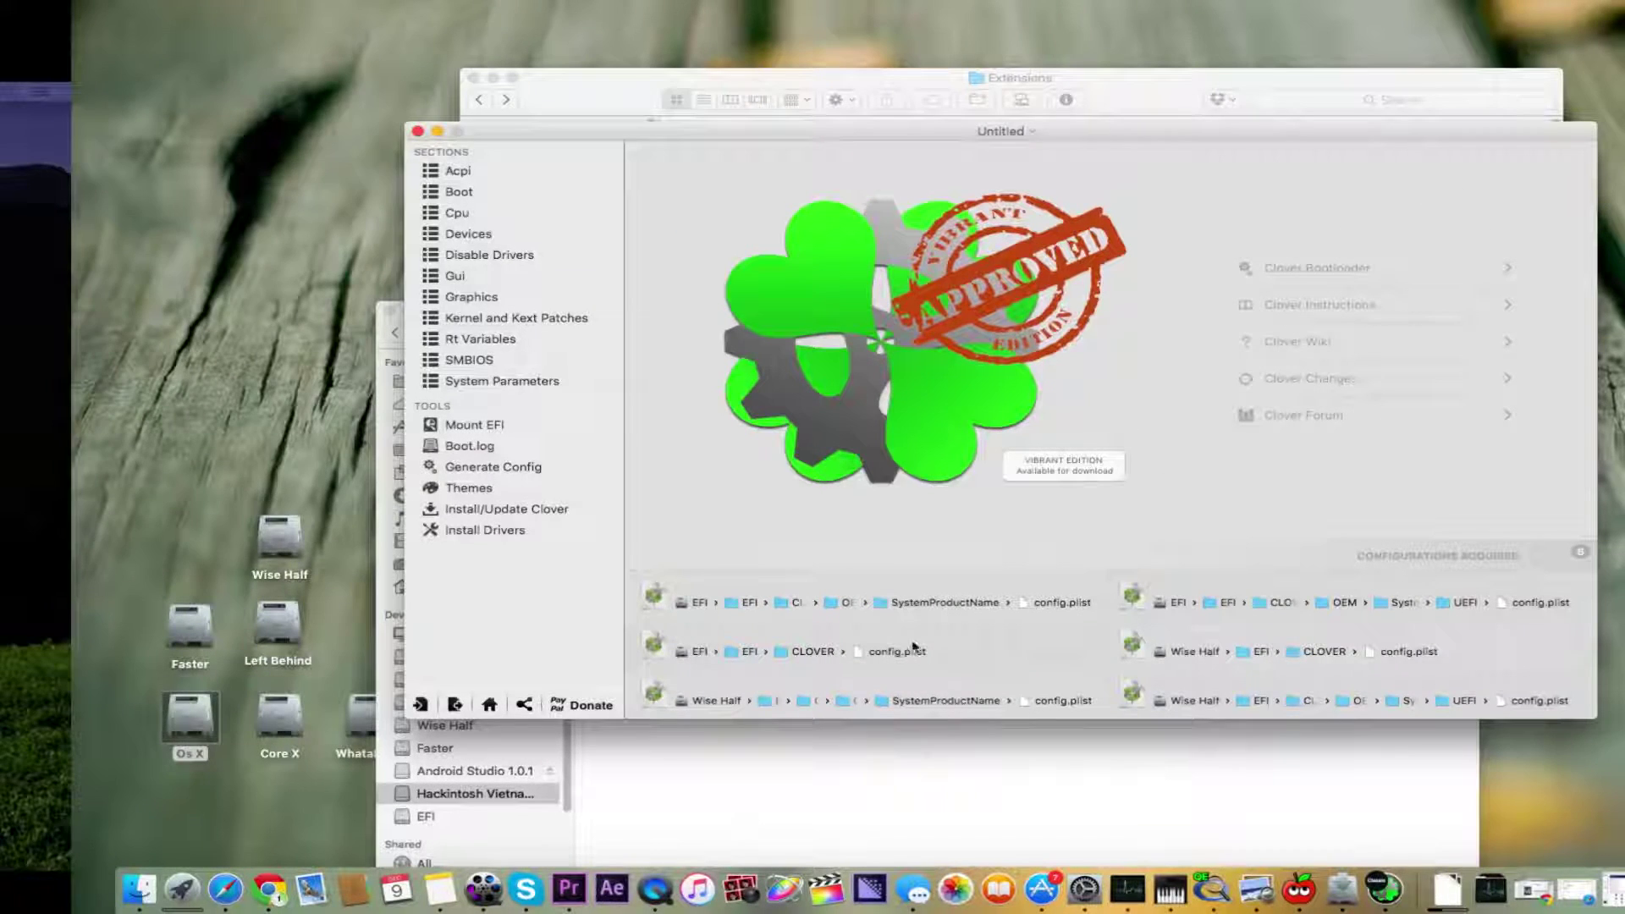
- Open EFI/EFI/CLOVER/config.plist and review its Acpi fixes and Boot settings
left_click(911, 655)
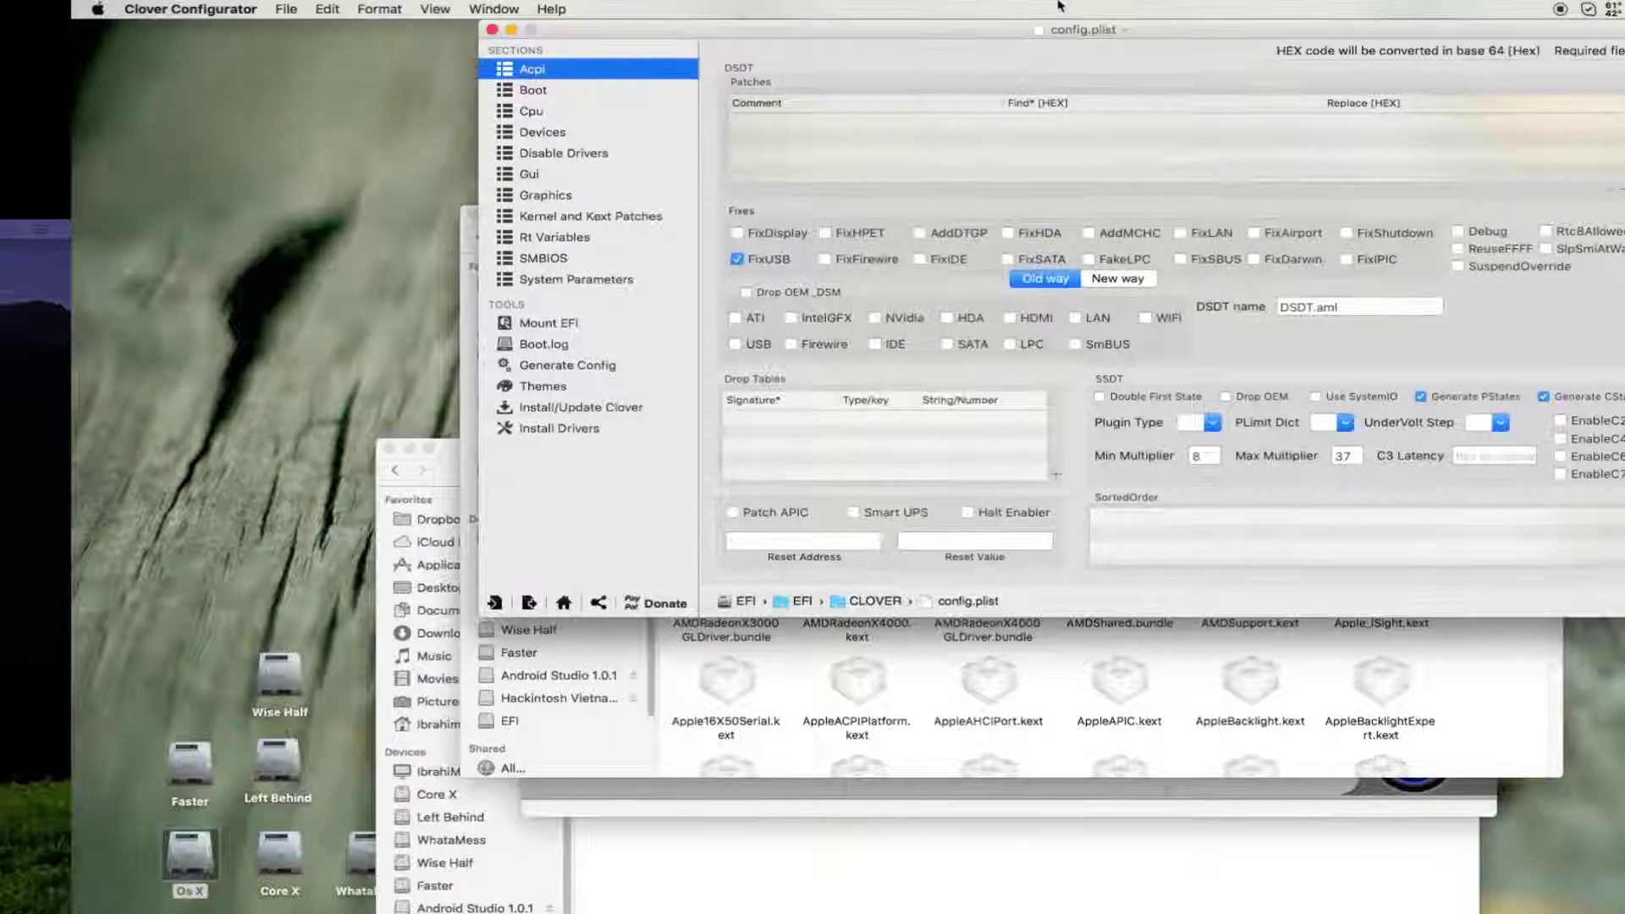
left_click_drag(1052, 29, 846, 191)
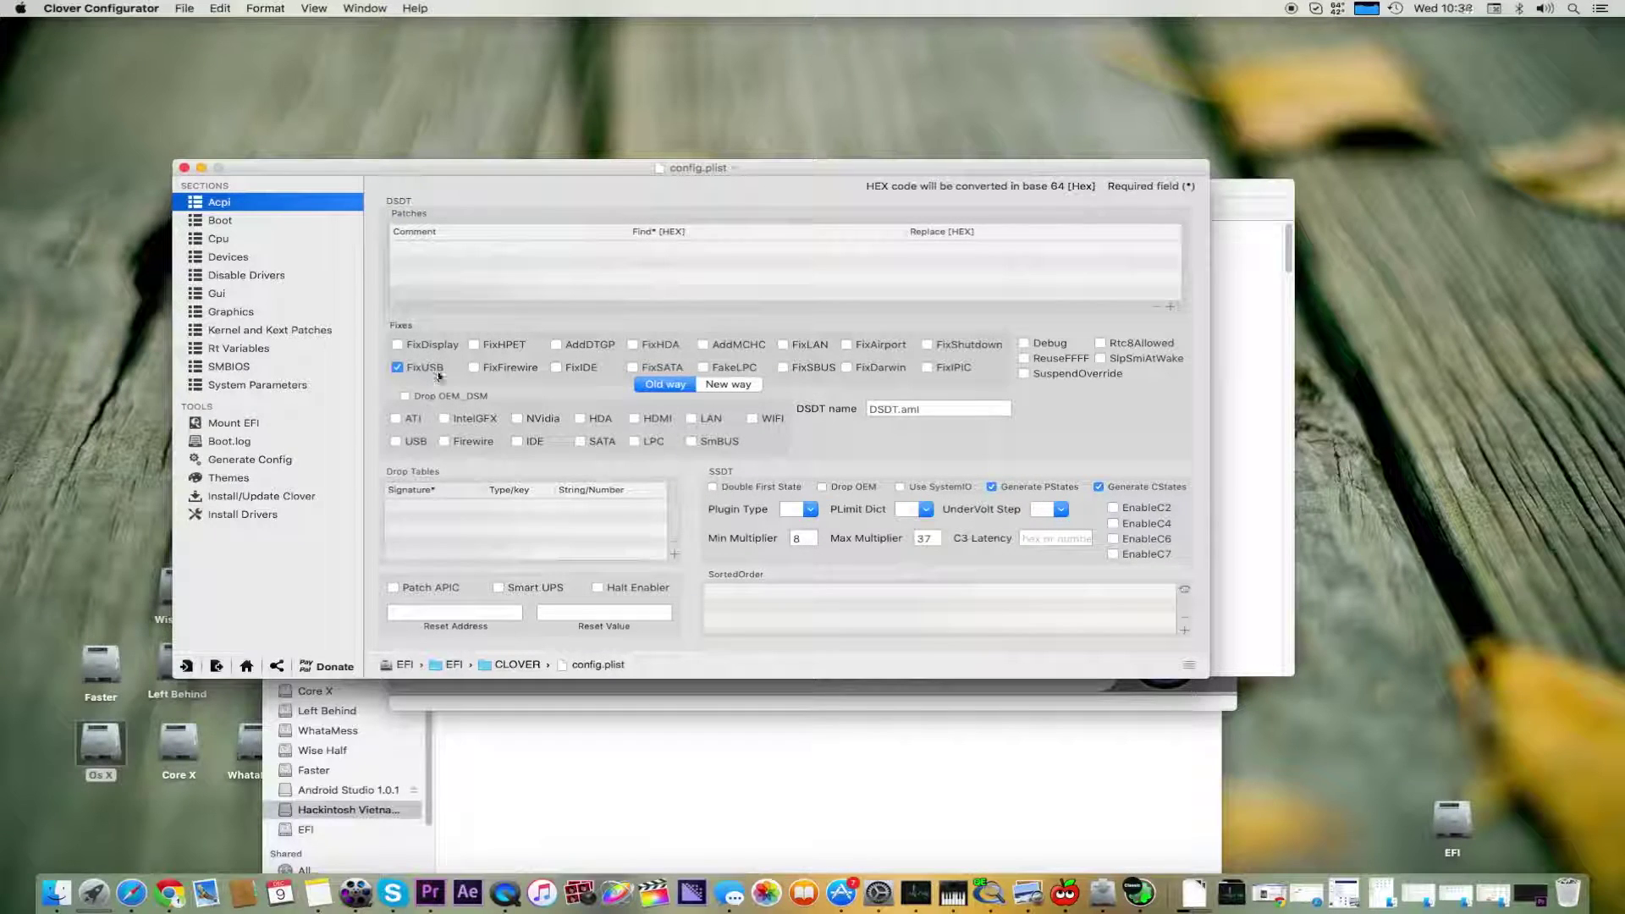
left_click(748, 384)
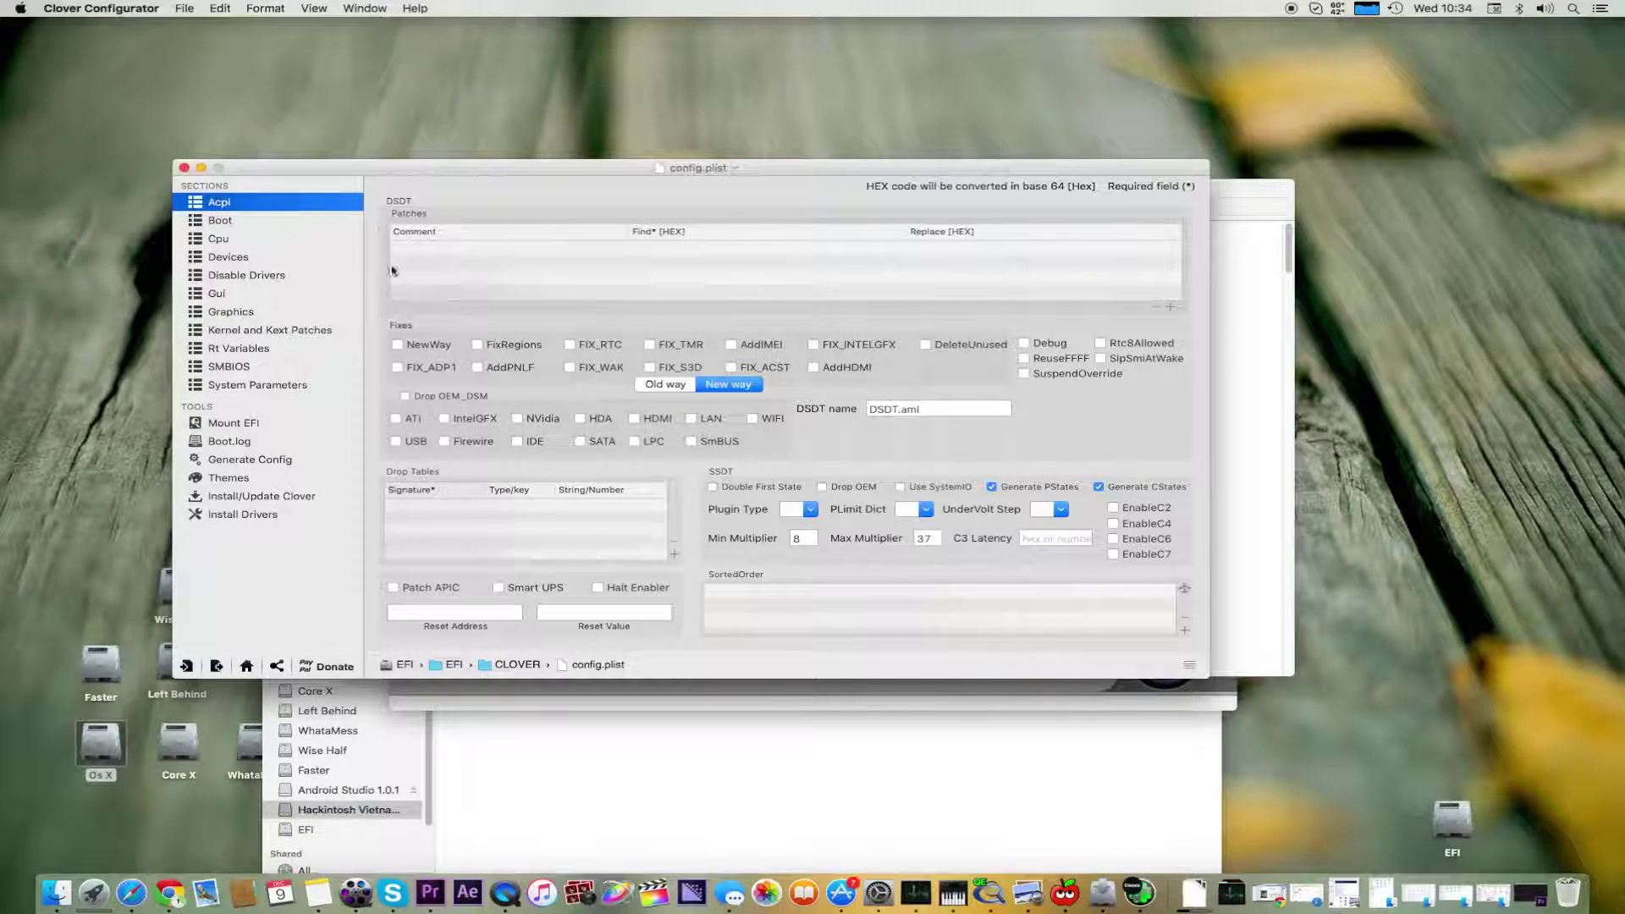
left_click(284, 221)
- Under Devices > USB, tick Inject, Add ClockID and FixOwnership, then go back to Acpi
left_click(267, 237)
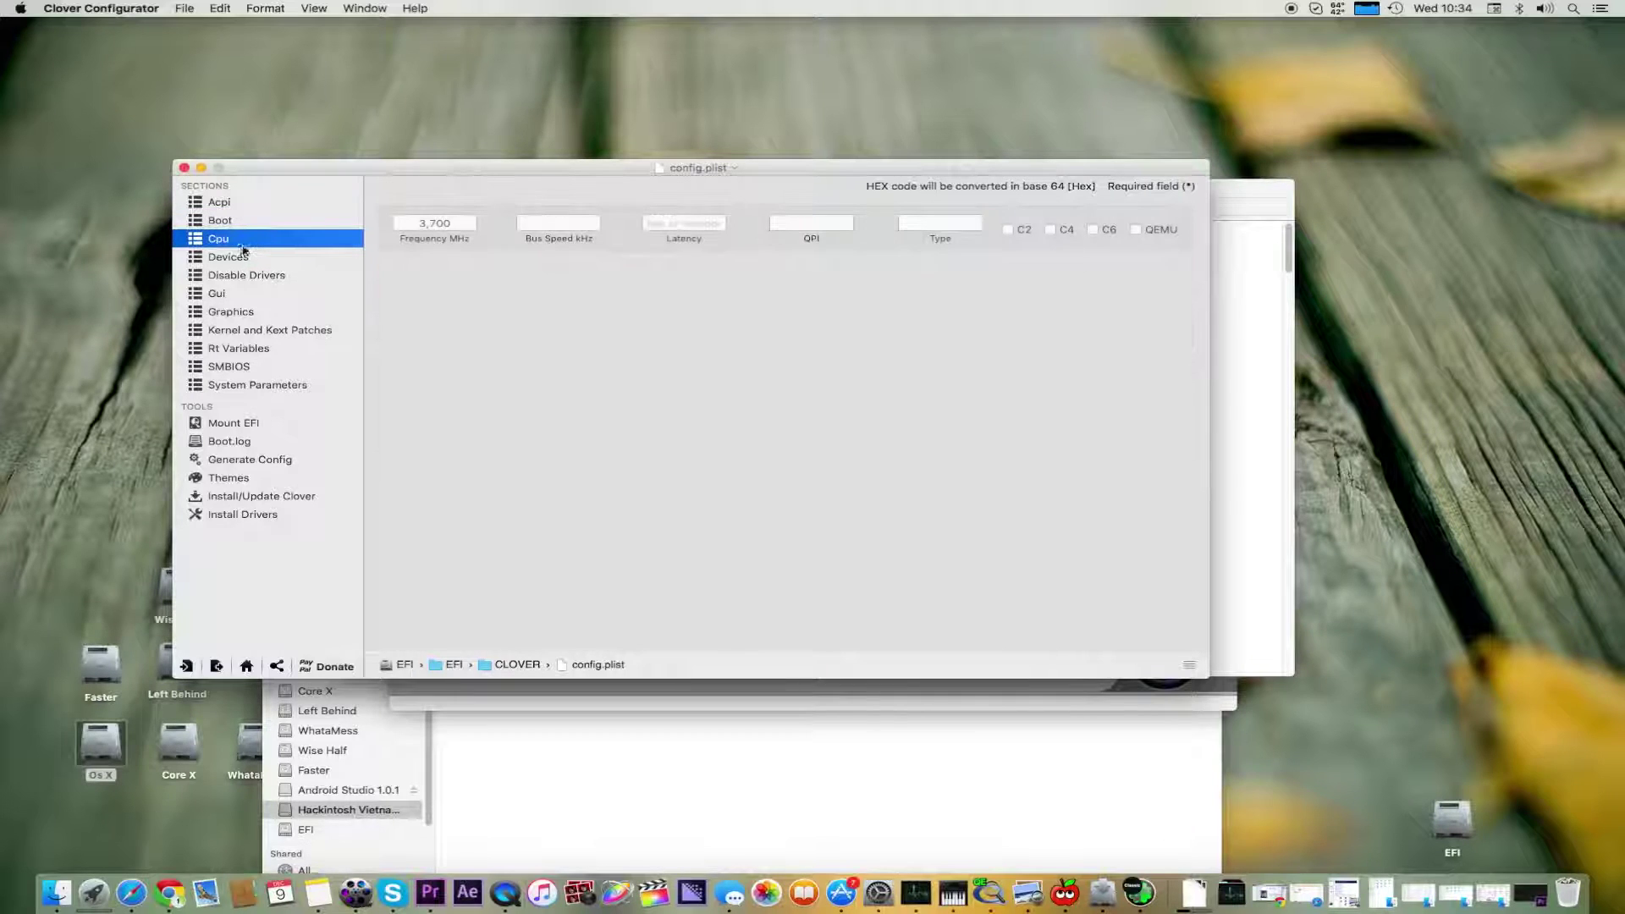
left_click(242, 254)
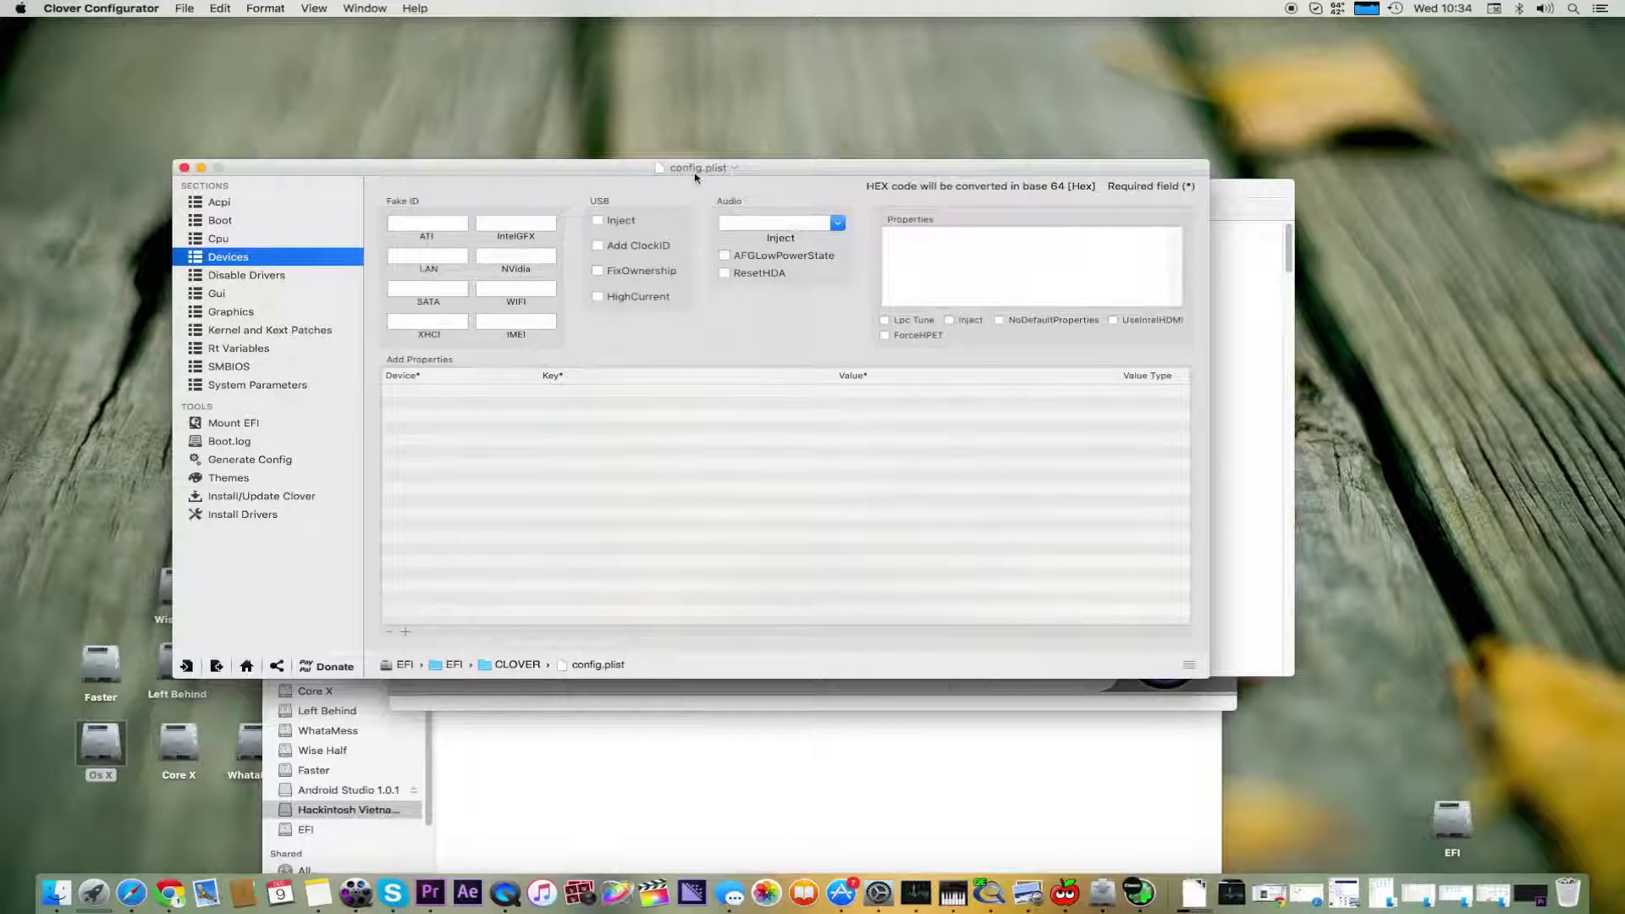
left_click_drag(678, 167, 871, 364)
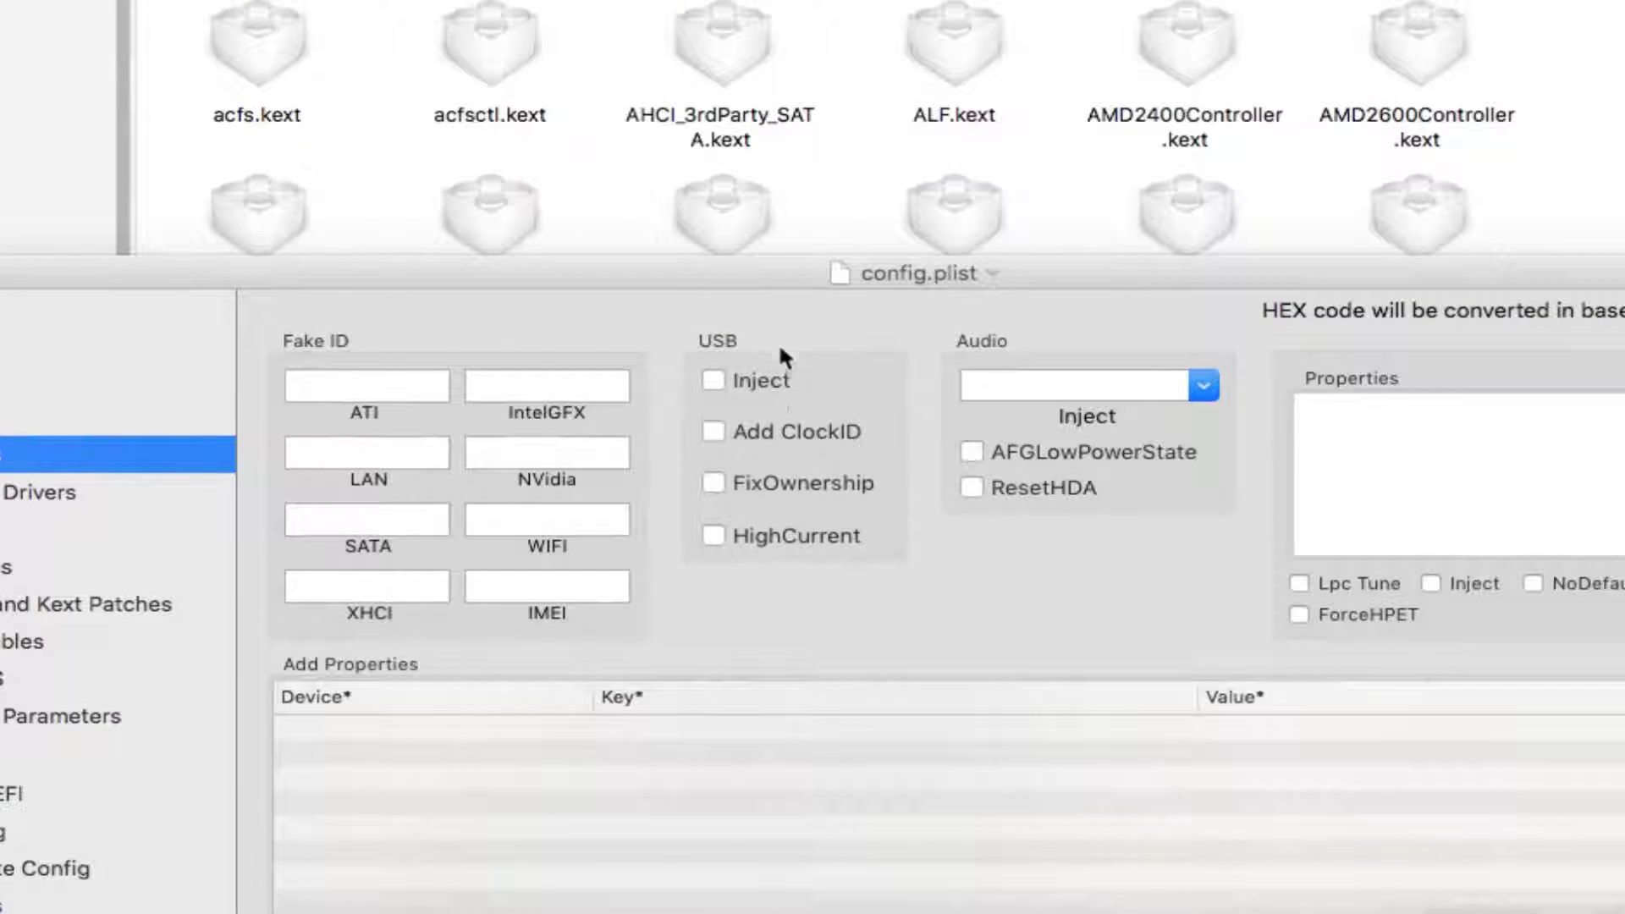
left_click_drag(743, 285, 720, 176)
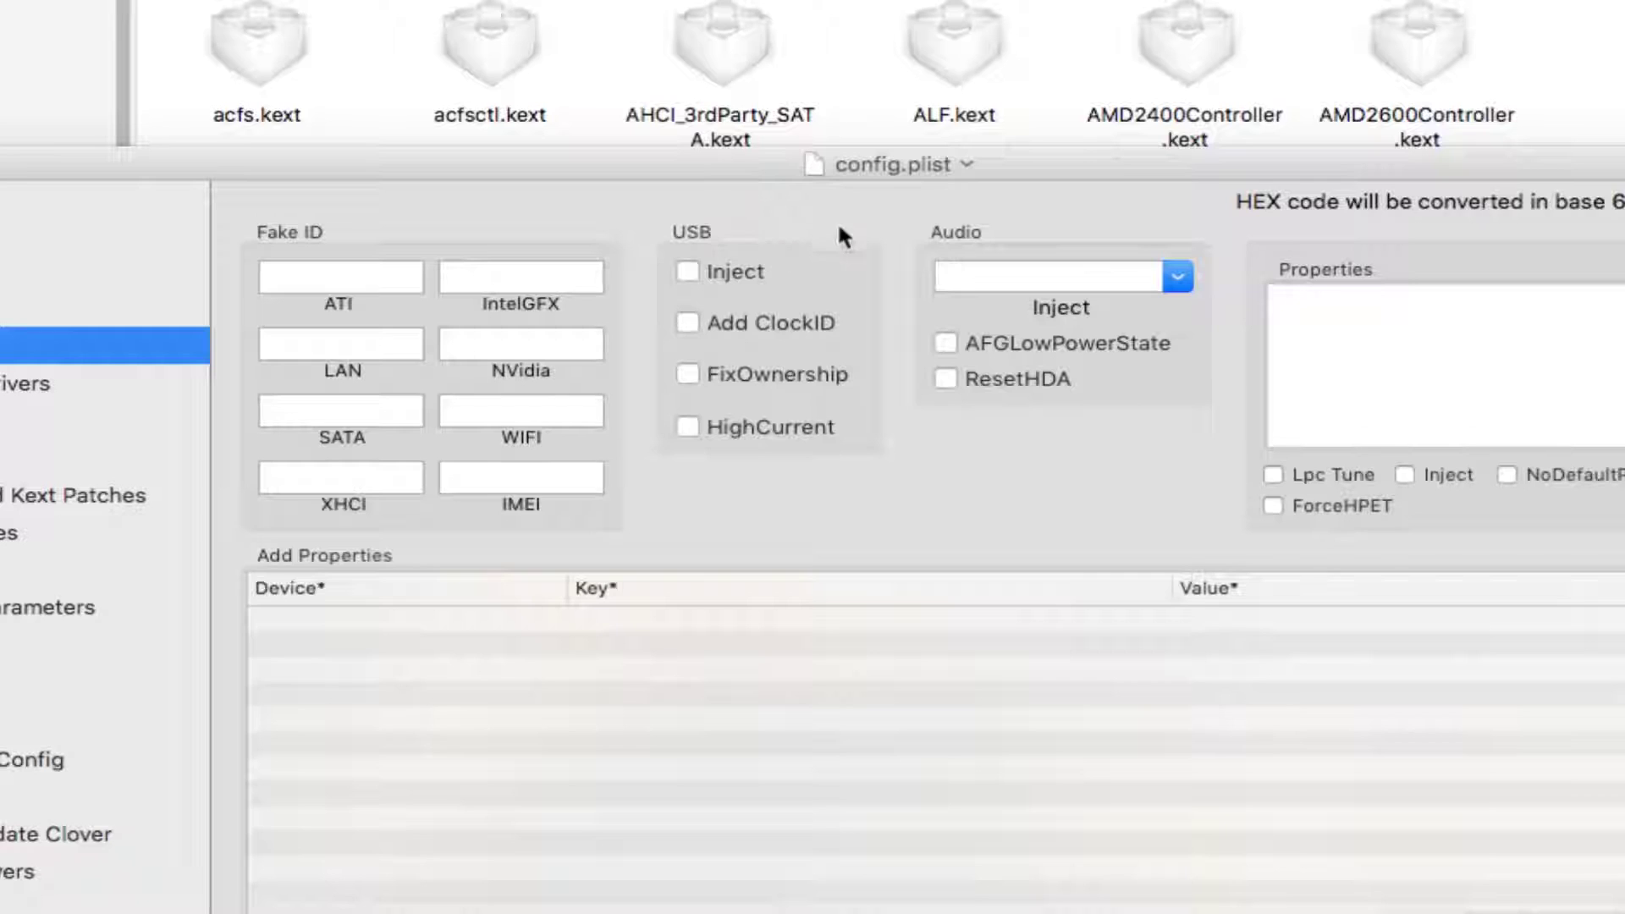
left_click(685, 273)
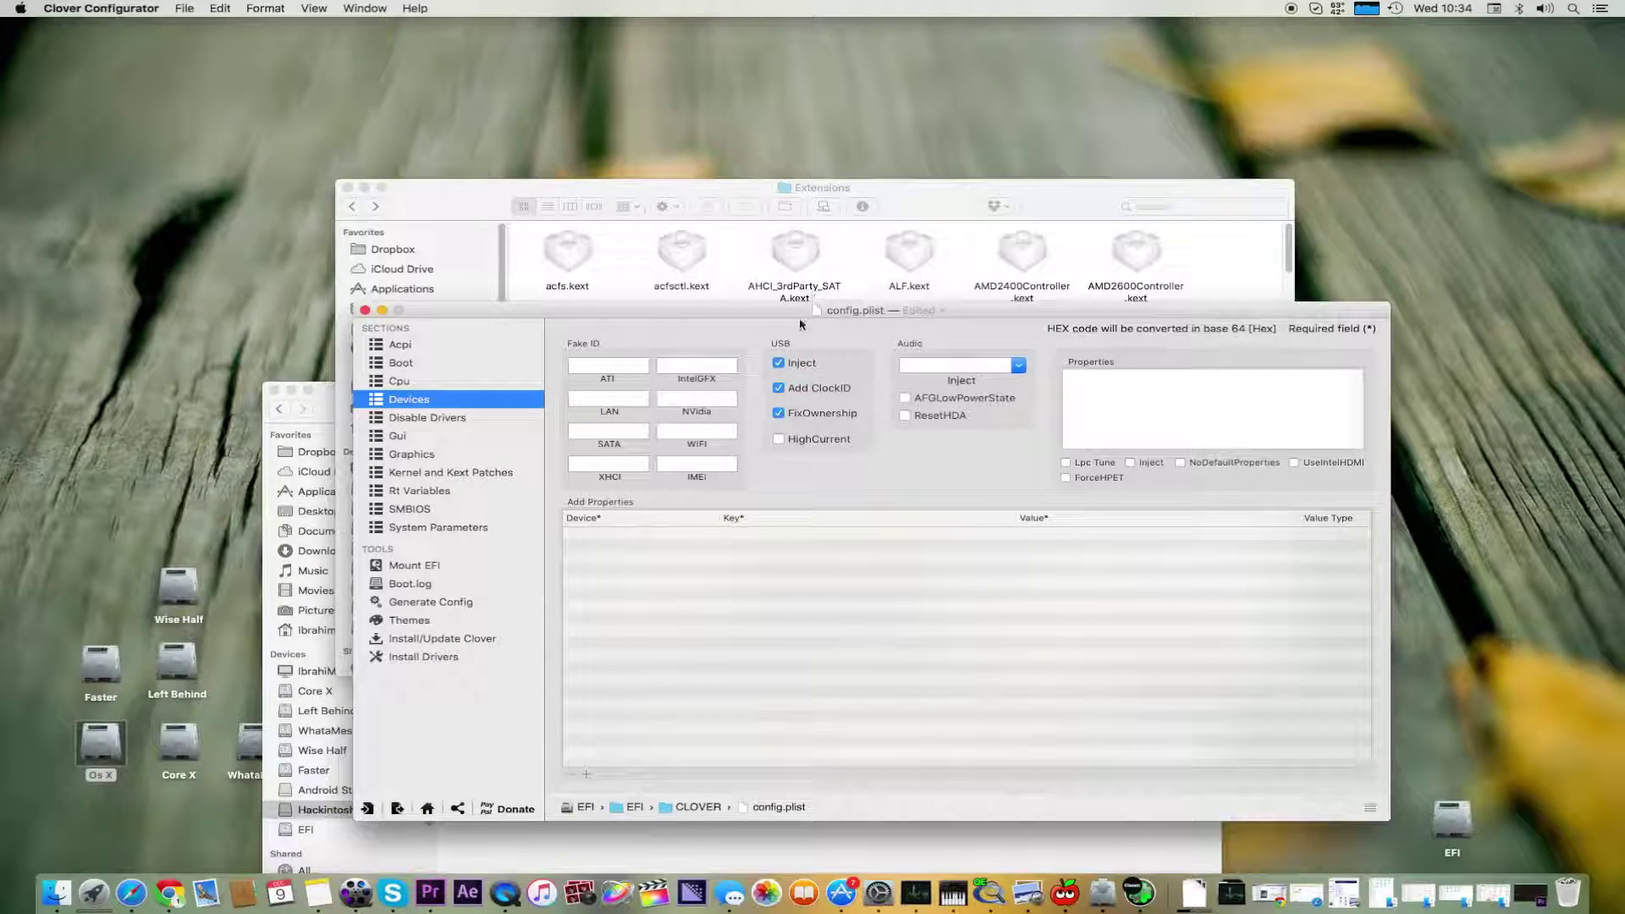
left_click(378, 344)
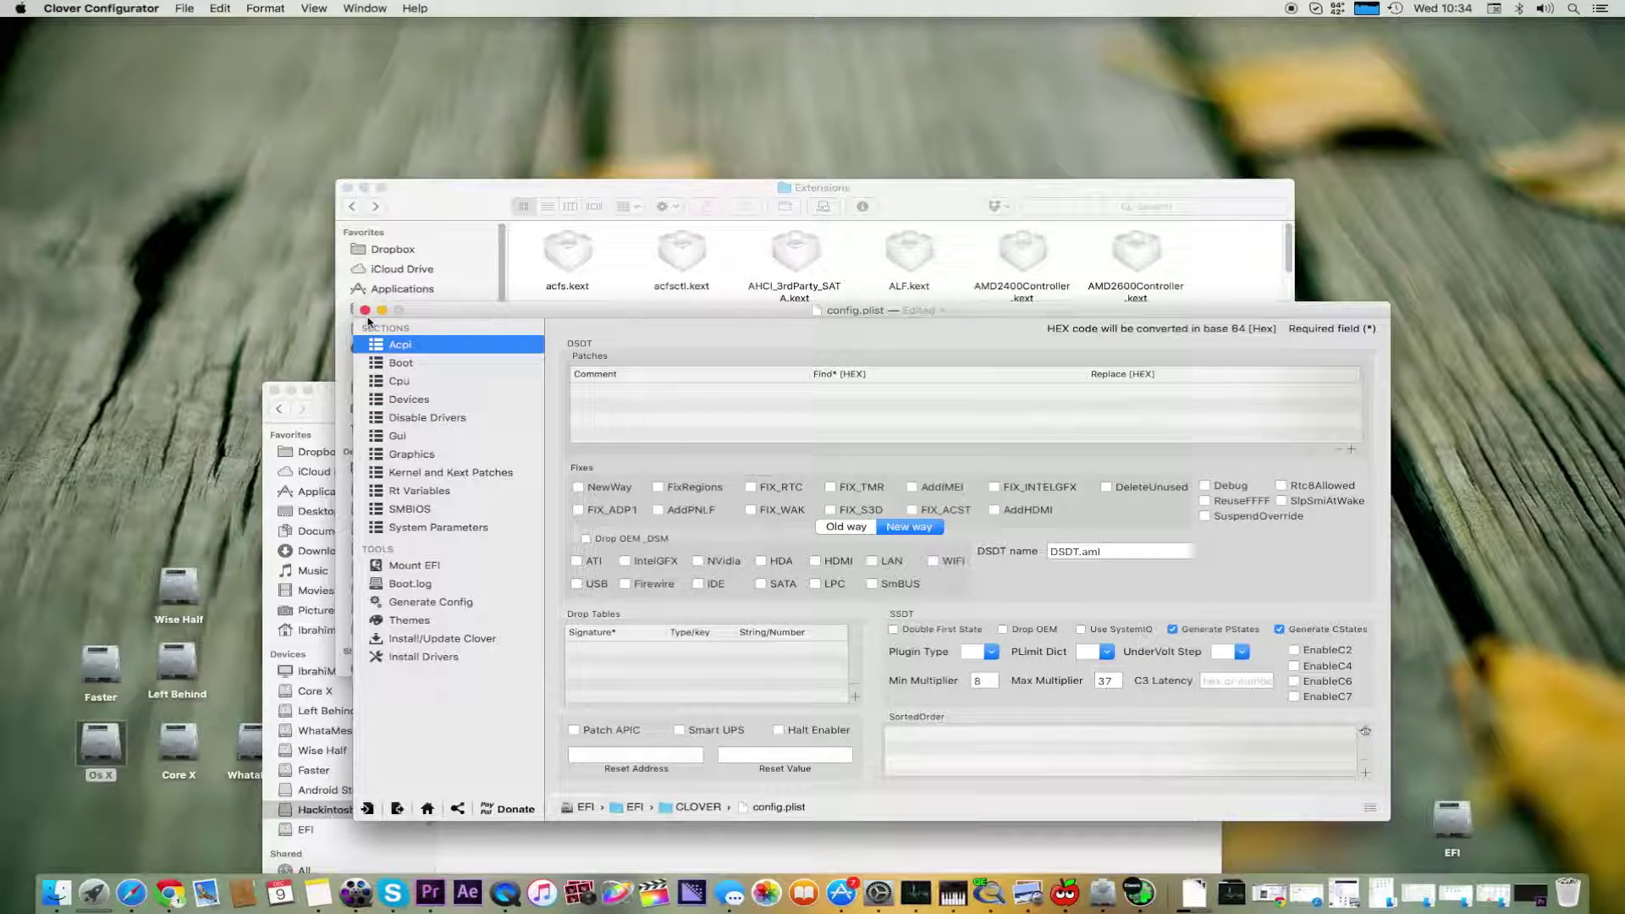
left_click_drag(582, 319, 519, 172)
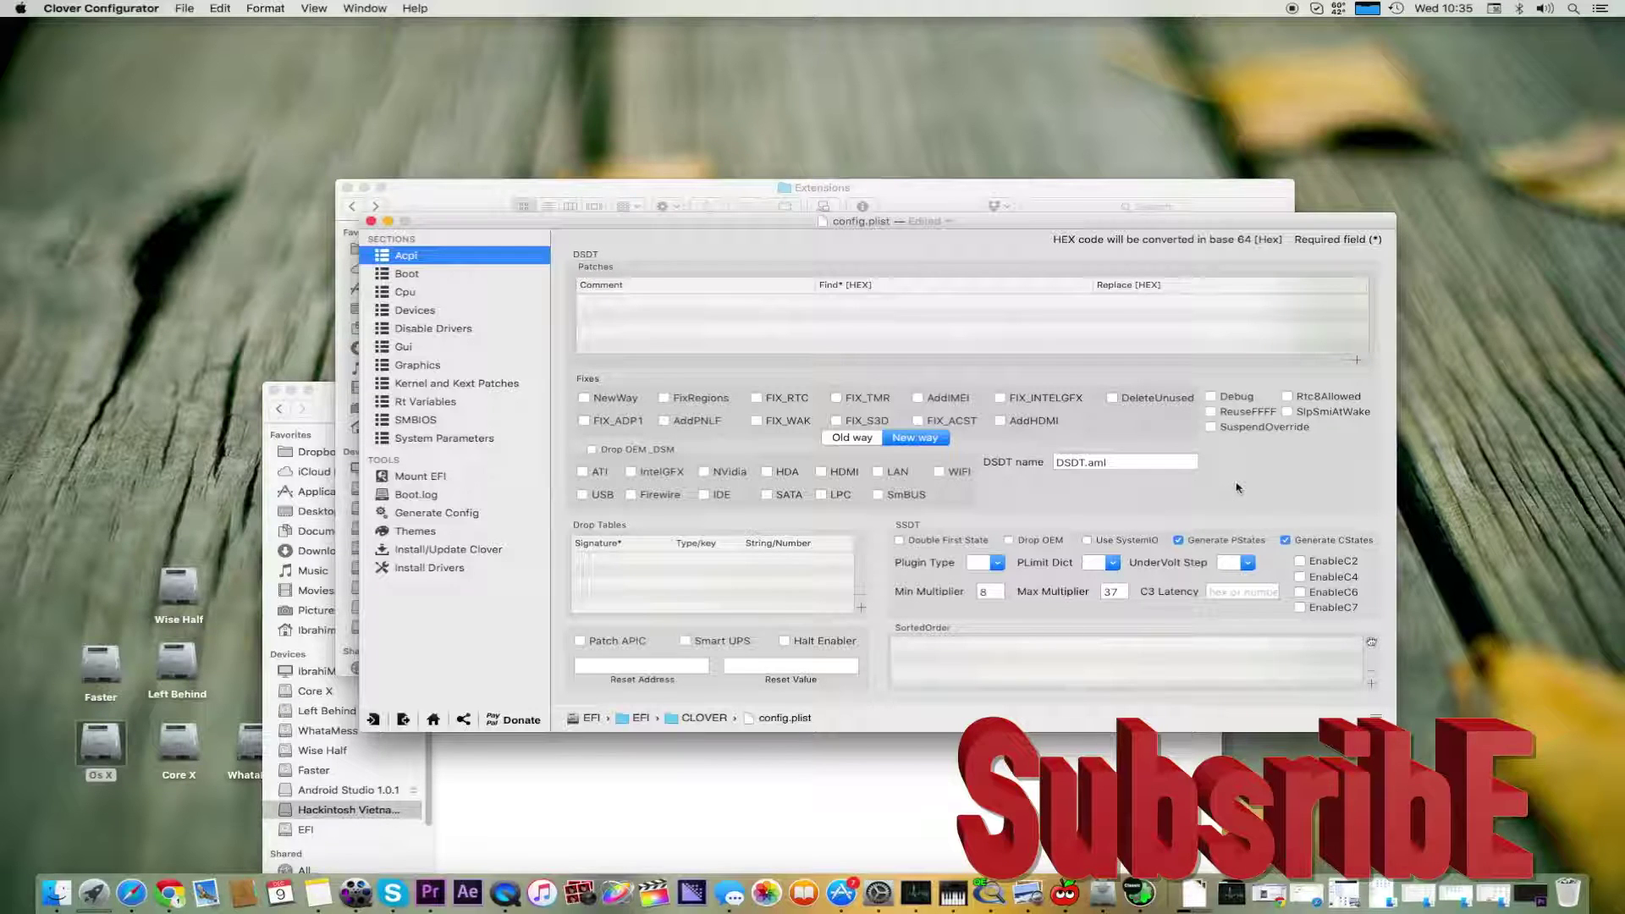
left_click_drag(1007, 220, 833, 178)
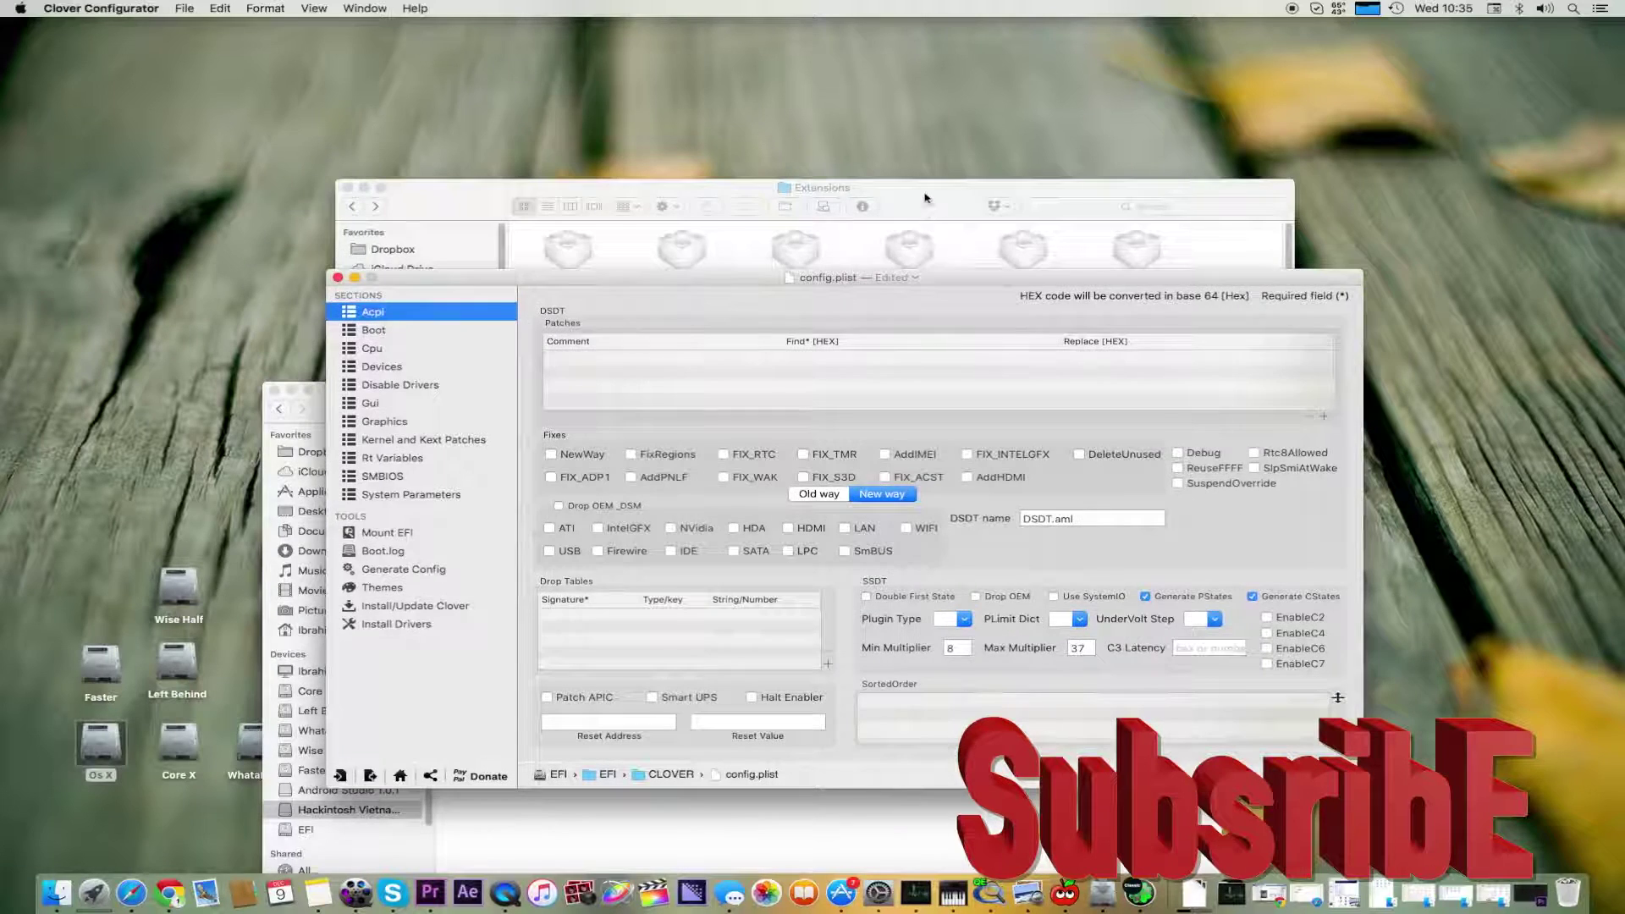
left_click(924, 198)
left_click(1304, 279)
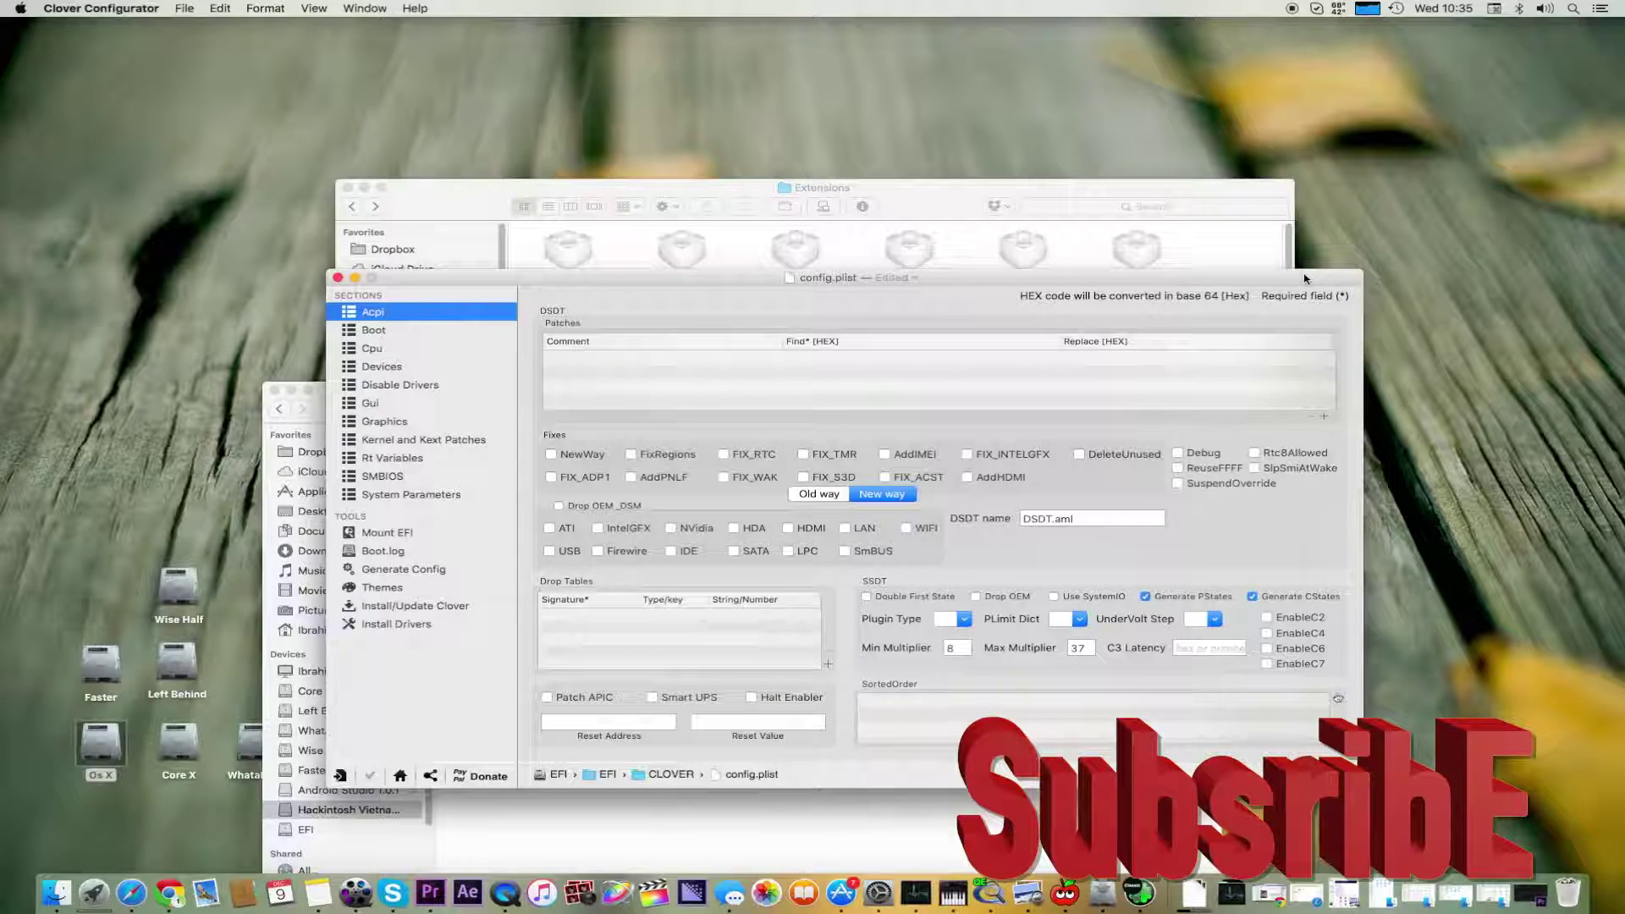